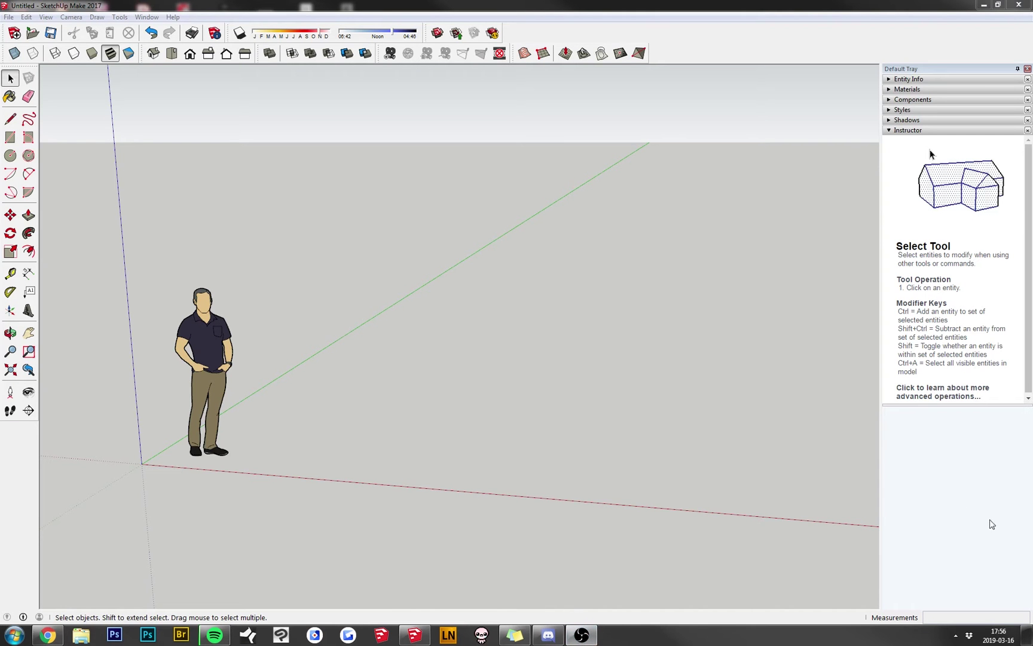
{"action": "middle_click_drag", "start_coordinate": [384, 369], "coordinate": [441, 344]}
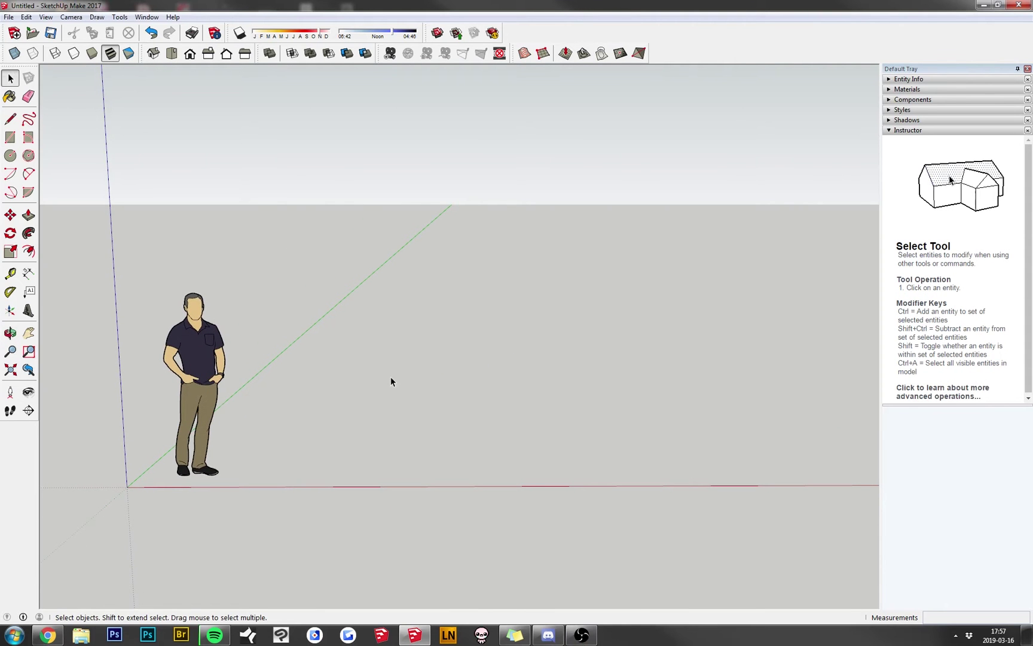
{"action": "middle_click_drag", "start_coordinate": [353, 363], "coordinate": [543, 382]}
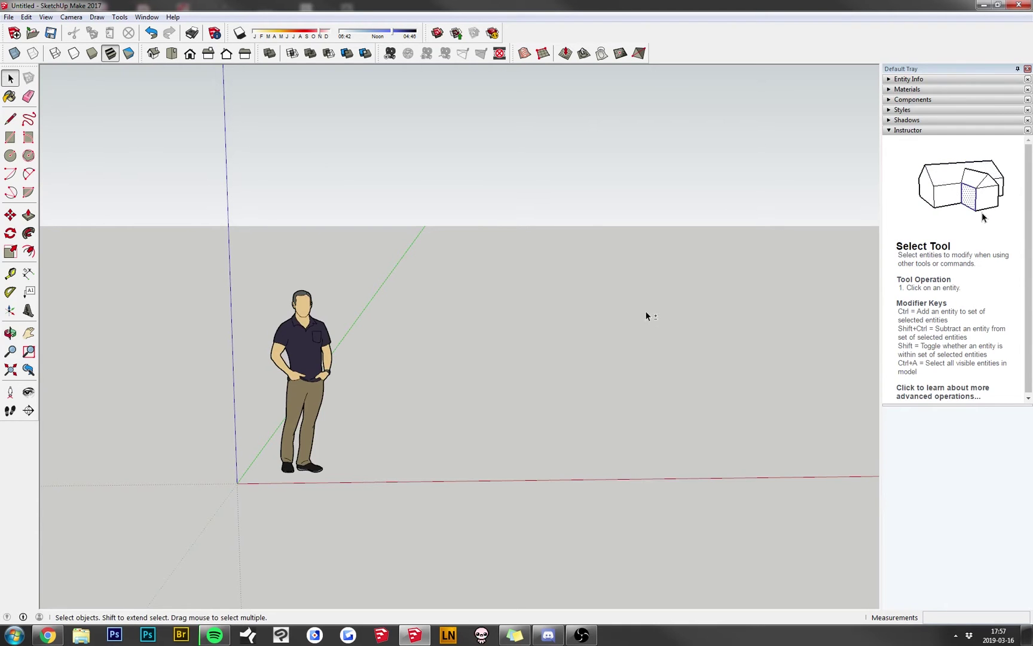
{"action": "middle_click_drag", "start_coordinate": [645, 311], "coordinate": [484, 350]}
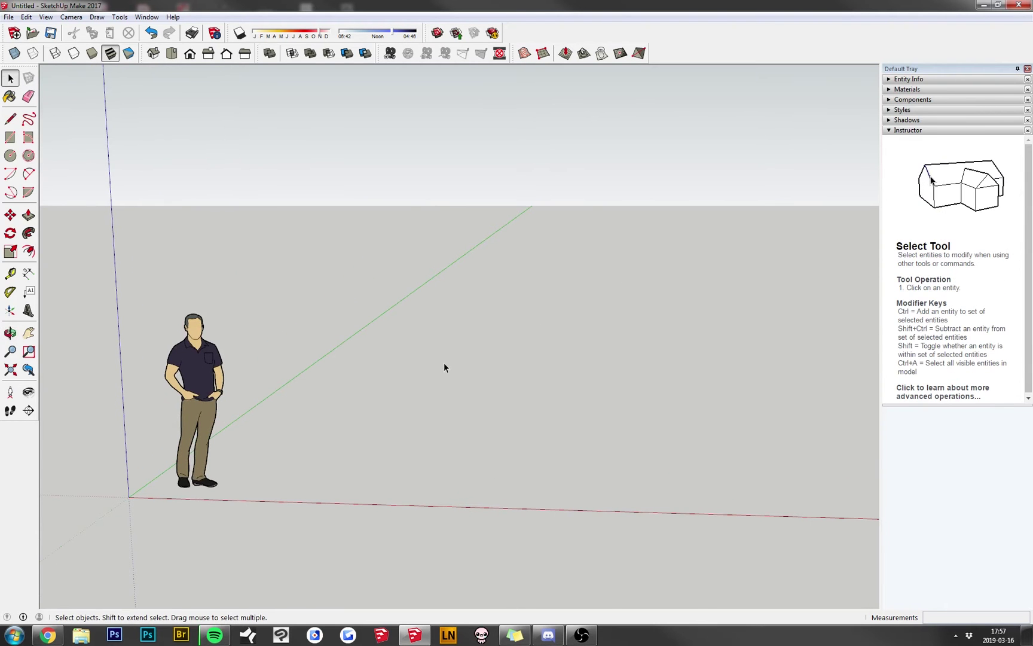
{"action": "middle_click_drag", "start_coordinate": [357, 383], "coordinate": [474, 382]}
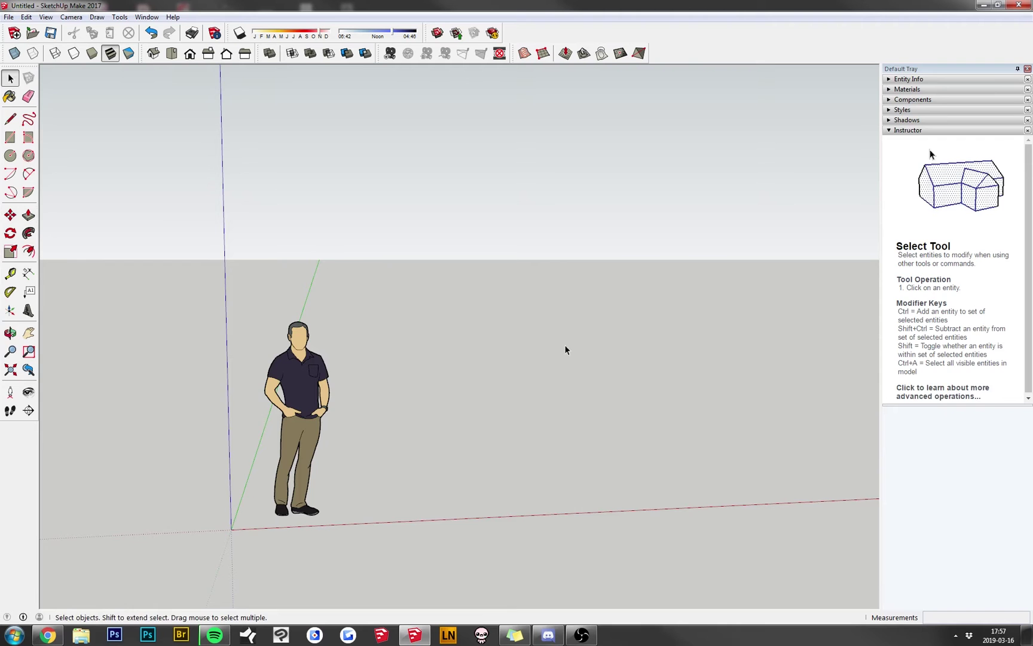
{"action": "middle_click_drag", "start_coordinate": [565, 349], "coordinate": [445, 364]}
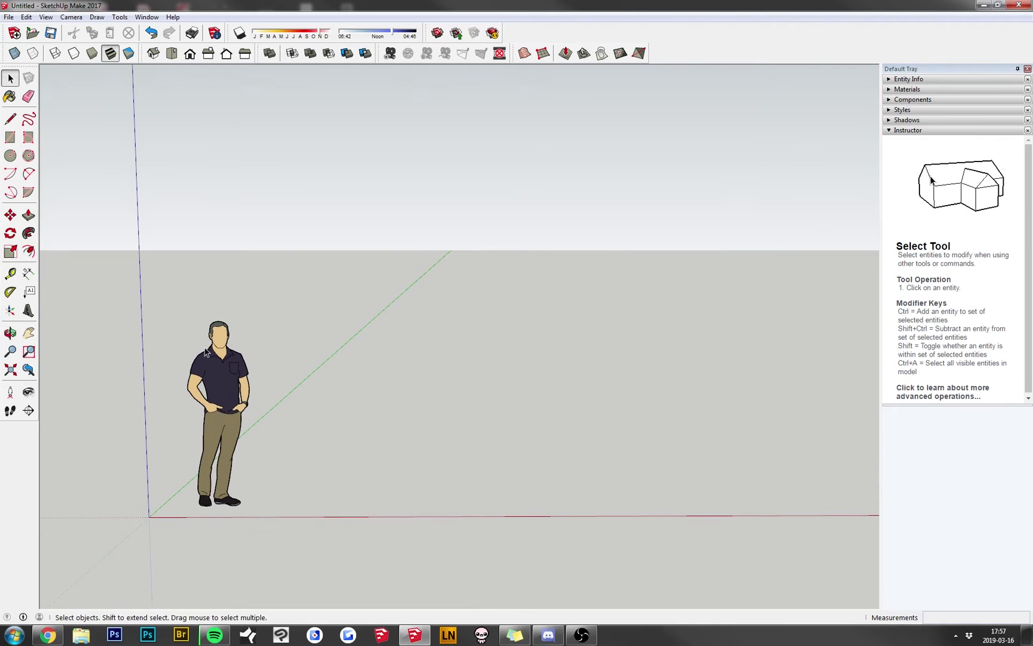
{"action": "middle_click_drag", "start_coordinate": [368, 394], "coordinate": [463, 401]}
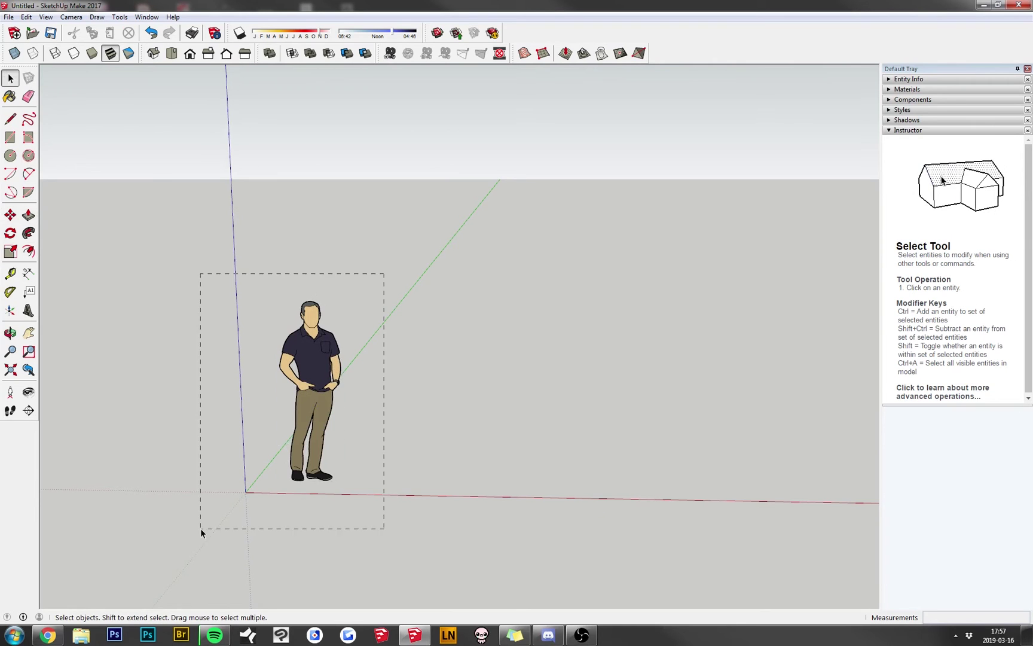
{"action": "left_click_drag", "start_coordinate": [201, 530], "coordinate": [201, 529]}
{"action": "middle_click_drag", "start_coordinate": [463, 470], "coordinate": [372, 419], "text": "shift"}
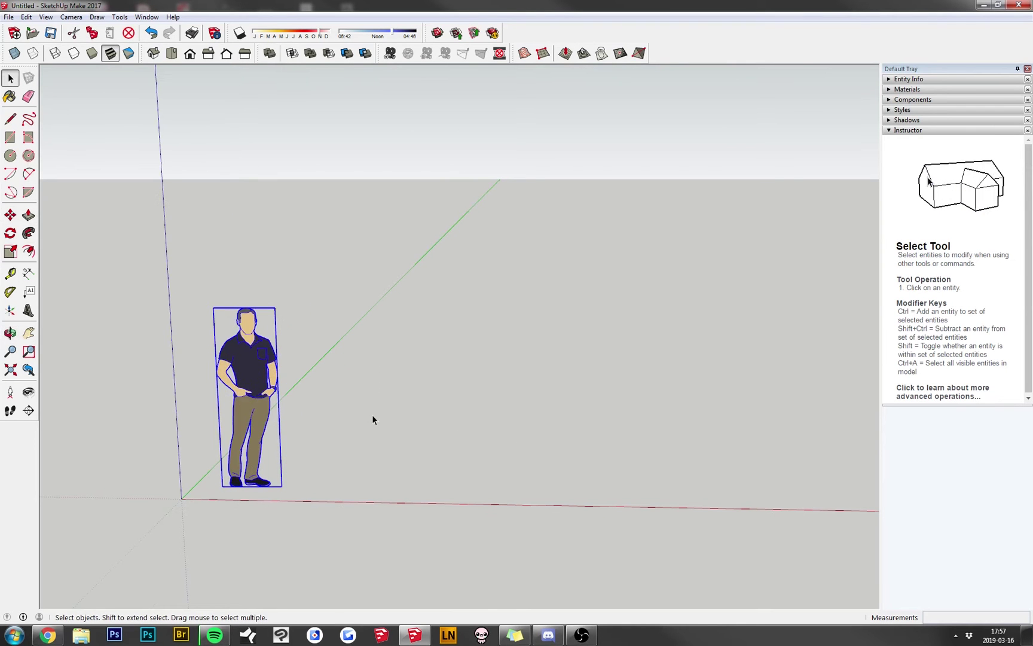
{"action": "left_click", "coordinate": [305, 362]}
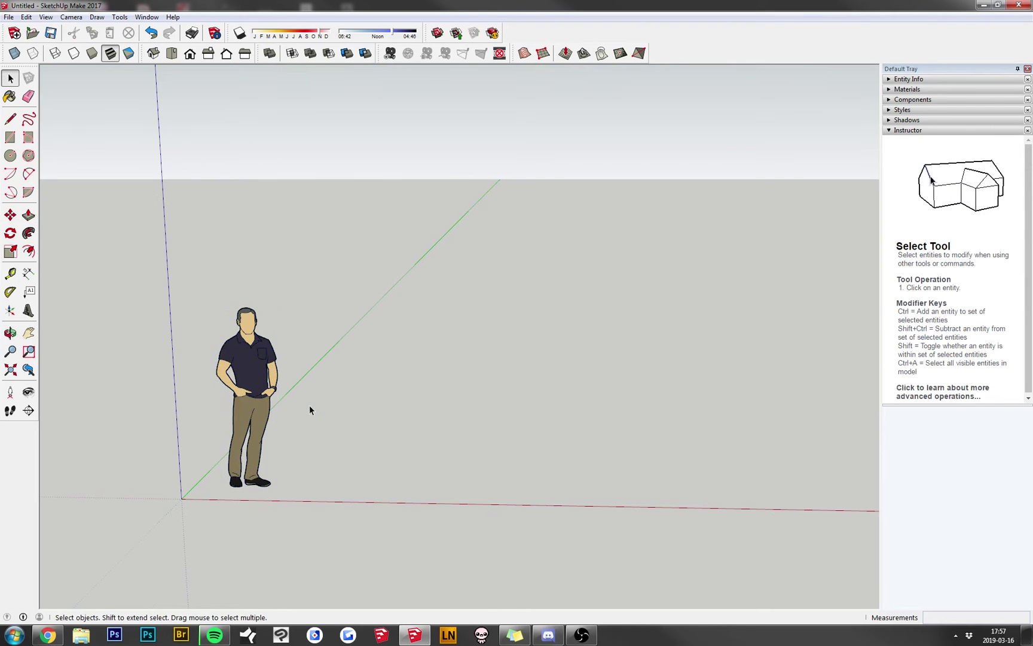
{"action": "left_click", "coordinate": [251, 353]}
{"action": "left_click", "coordinate": [336, 386]}
- Draw a floor rectangle of about 5417 by 7649 mm on the ground beside the scale figure
{"action": "left_click", "coordinate": [10, 137]}
{"action": "middle_click_drag", "start_coordinate": [418, 269], "coordinate": [428, 381]}
{"action": "left_click", "coordinate": [209, 380]}
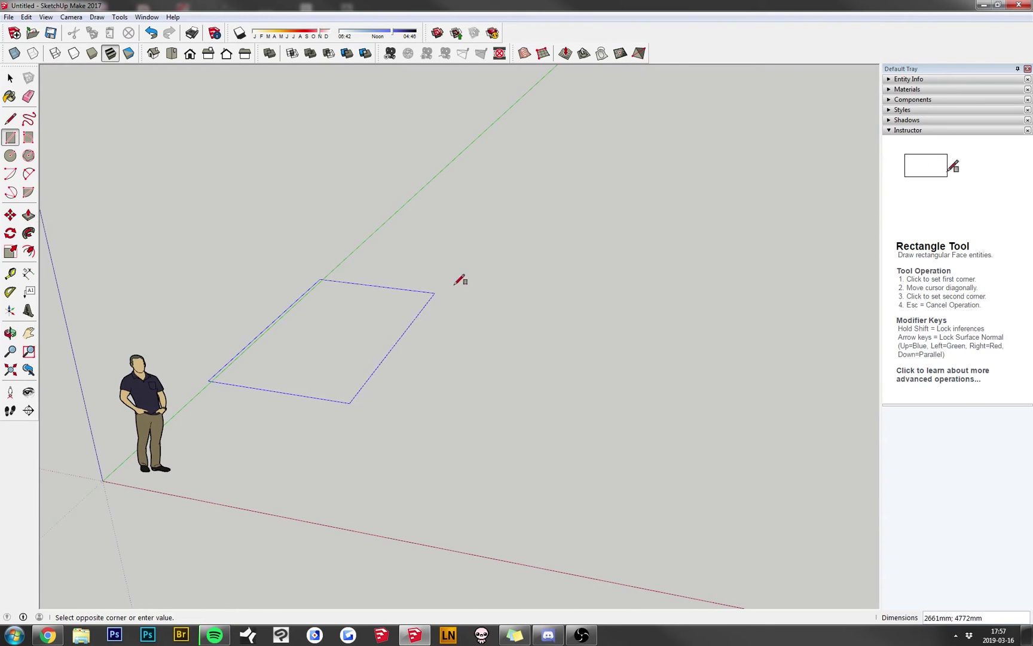
{"action": "left_click", "coordinate": [611, 244]}
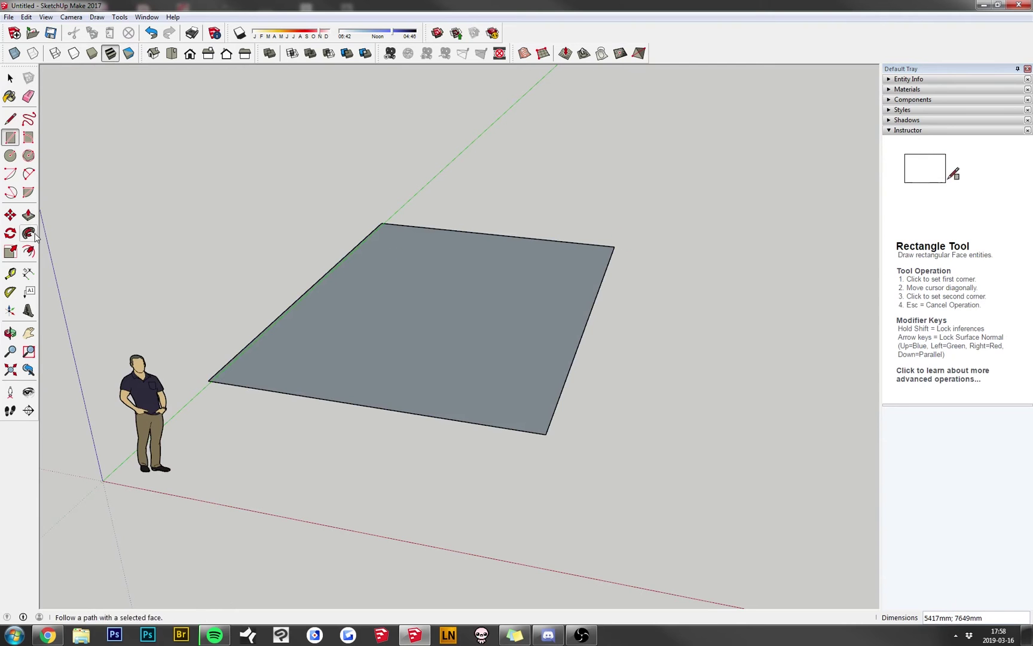
- Push/Pull the floor rectangle into a thin slab about 42 mm thick
{"action": "key", "text": "p"}
{"action": "middle_click_drag", "start_coordinate": [145, 328], "coordinate": [388, 206]}
{"action": "left_click_drag", "start_coordinate": [386, 394], "coordinate": [384, 396]}
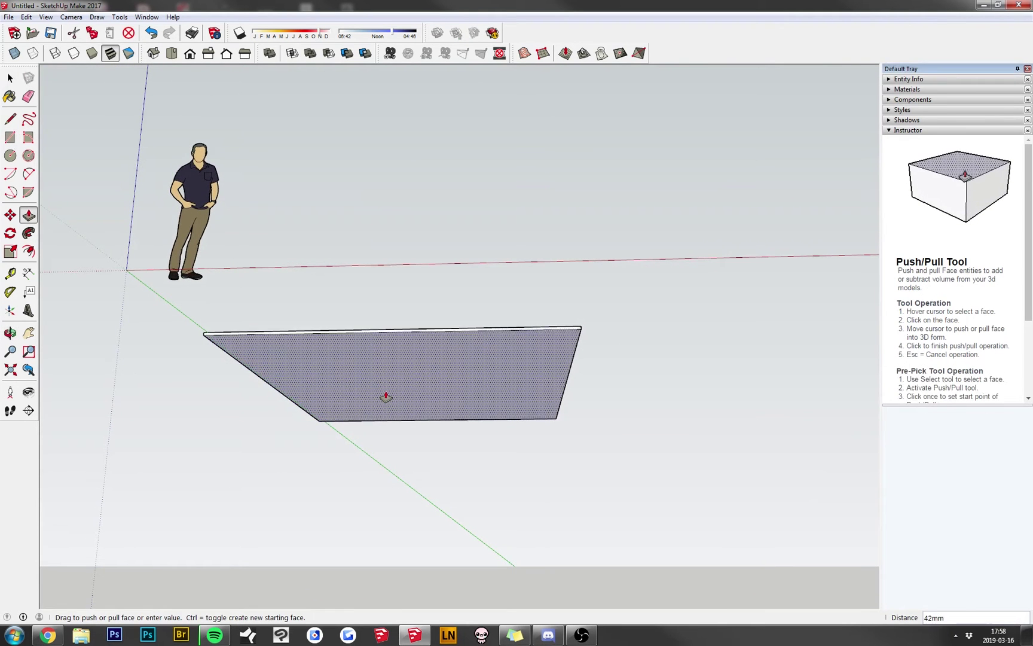
{"action": "middle_click_drag", "start_coordinate": [505, 235], "coordinate": [461, 316]}
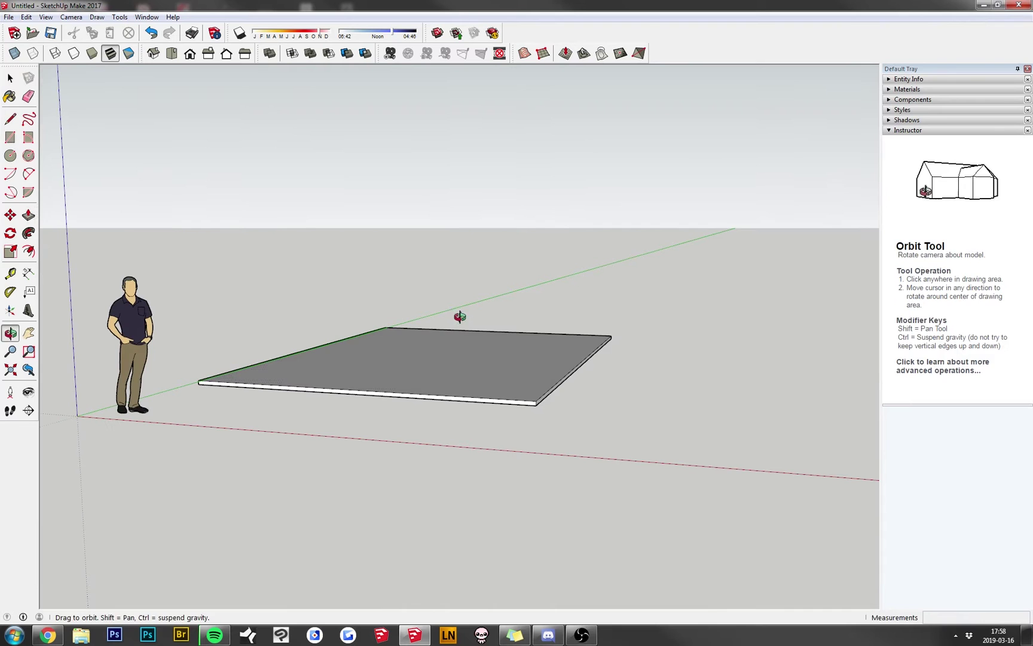
{"action": "left_click", "coordinate": [418, 367]}
{"action": "key", "text": "Escape"}
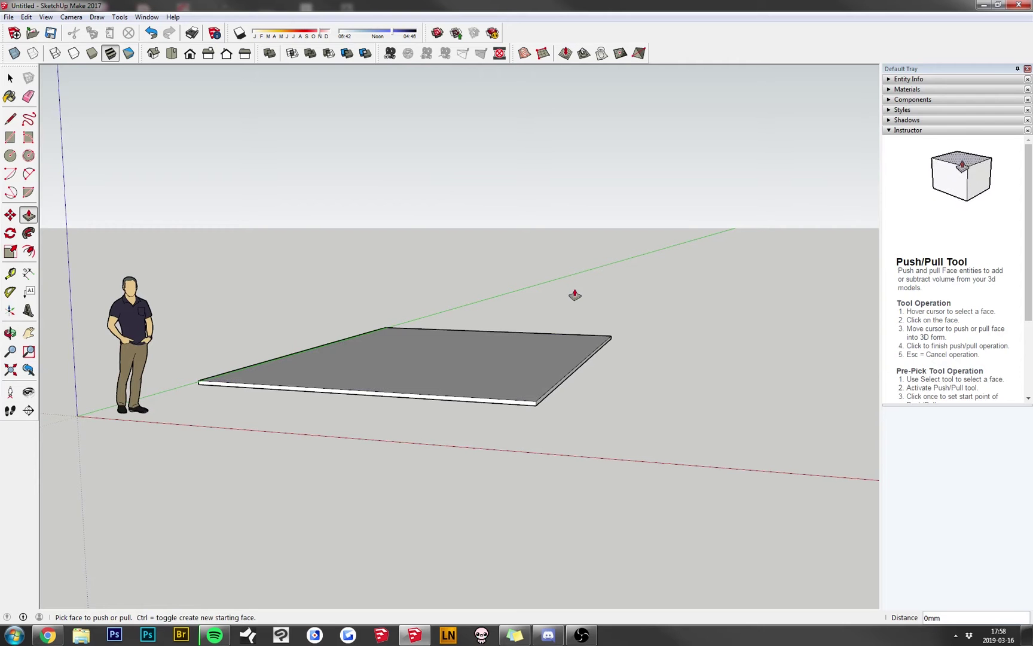
- Offset the slab's top outline slightly inward to form a narrow wall border around the floor
{"action": "middle_click_drag", "start_coordinate": [602, 294], "coordinate": [618, 434]}
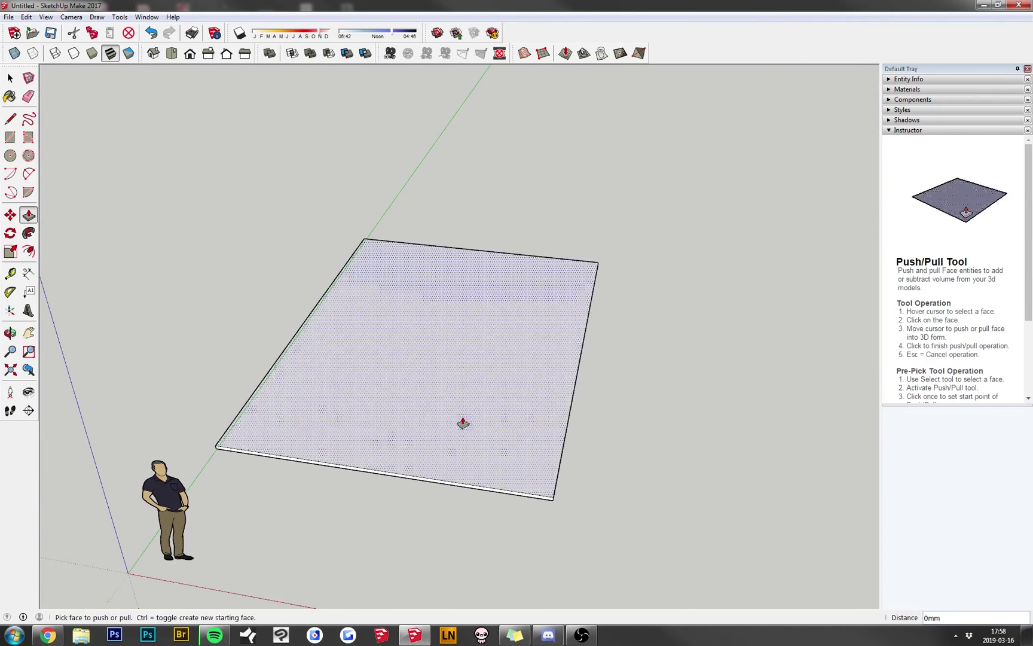
{"action": "left_click", "coordinate": [28, 252]}
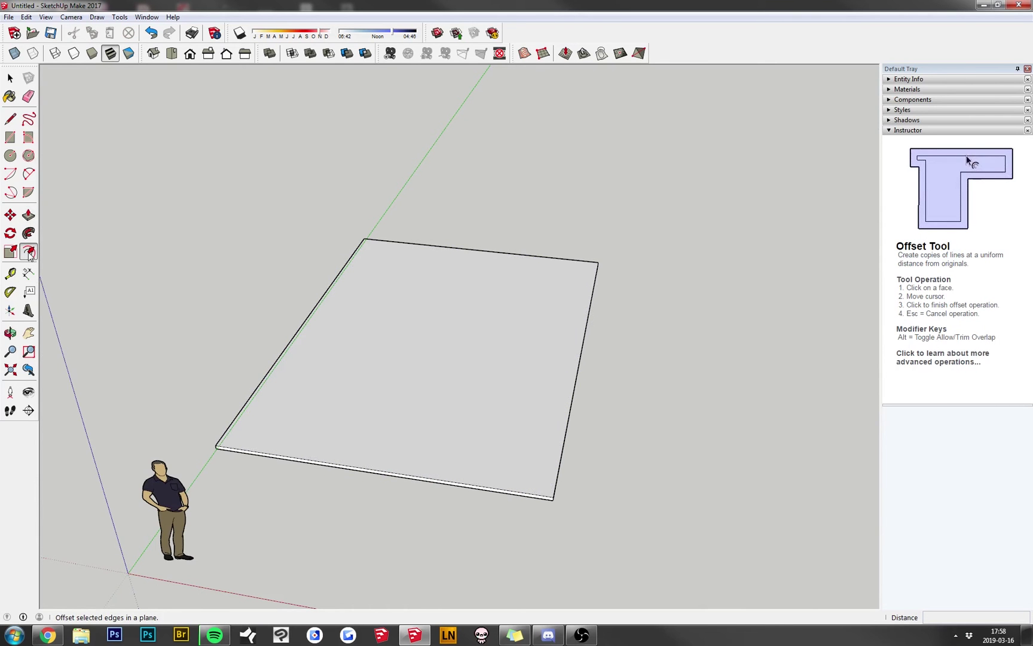
{"action": "left_click", "coordinate": [335, 463]}
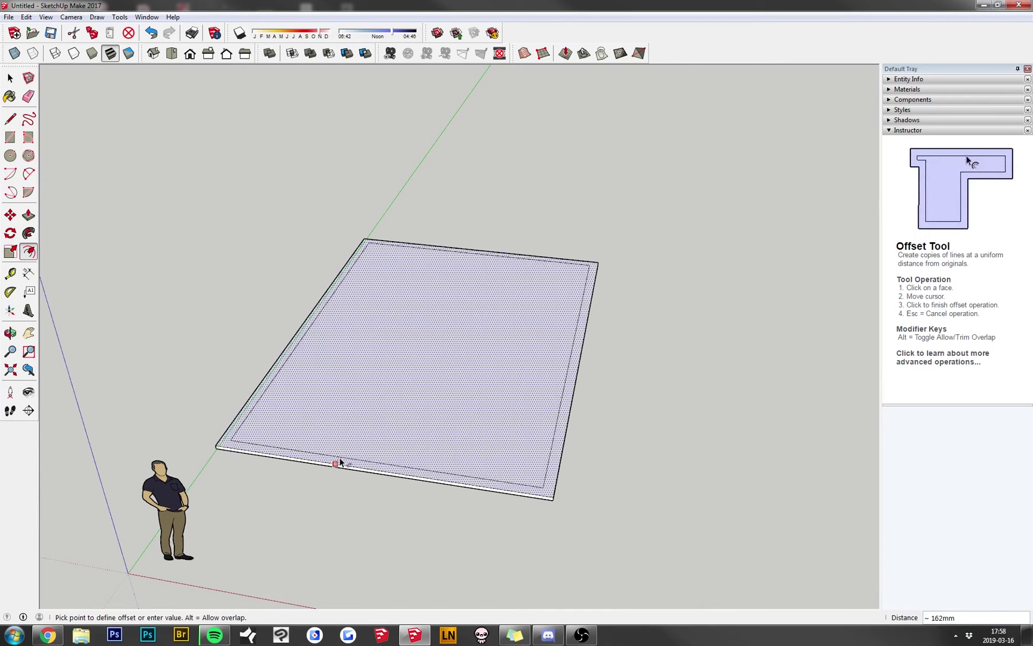
{"action": "left_click", "coordinate": [338, 465]}
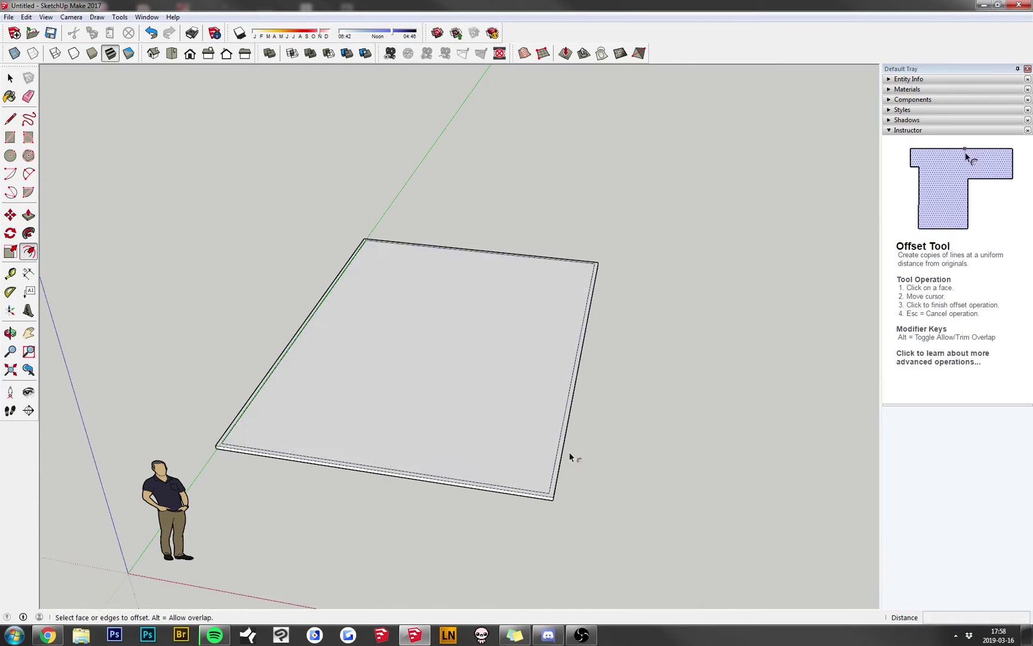
- Draw a rectangle across the front wall border near its right corner and erase its inner edge to leave a door opening
{"action": "left_click", "coordinate": [10, 138]}
{"action": "middle_click_drag", "start_coordinate": [419, 287], "coordinate": [610, 470]}
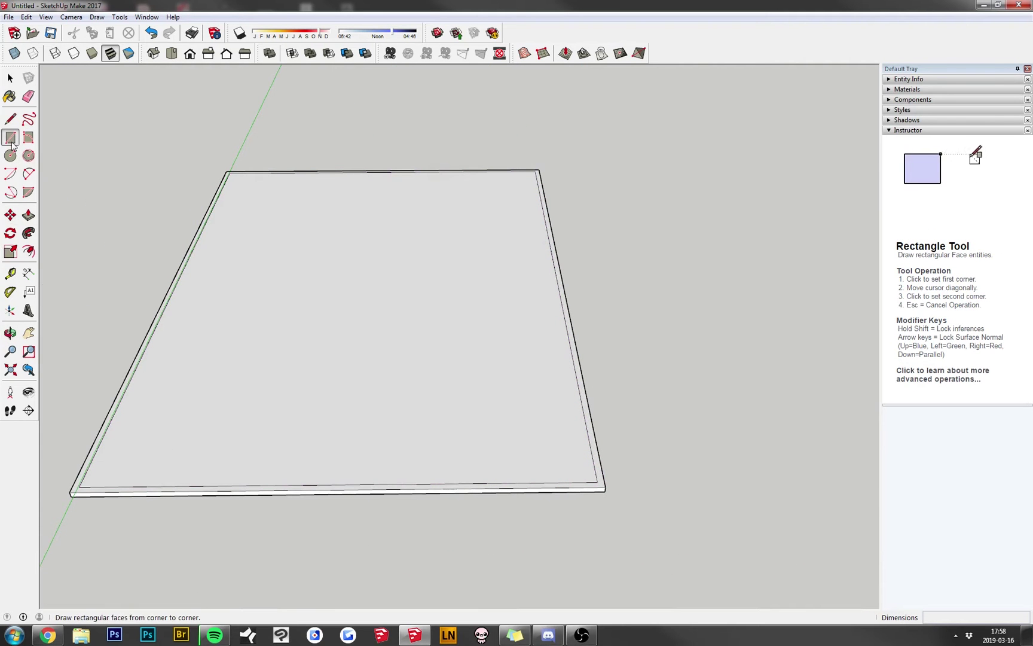
{"action": "left_click", "coordinate": [444, 483]}
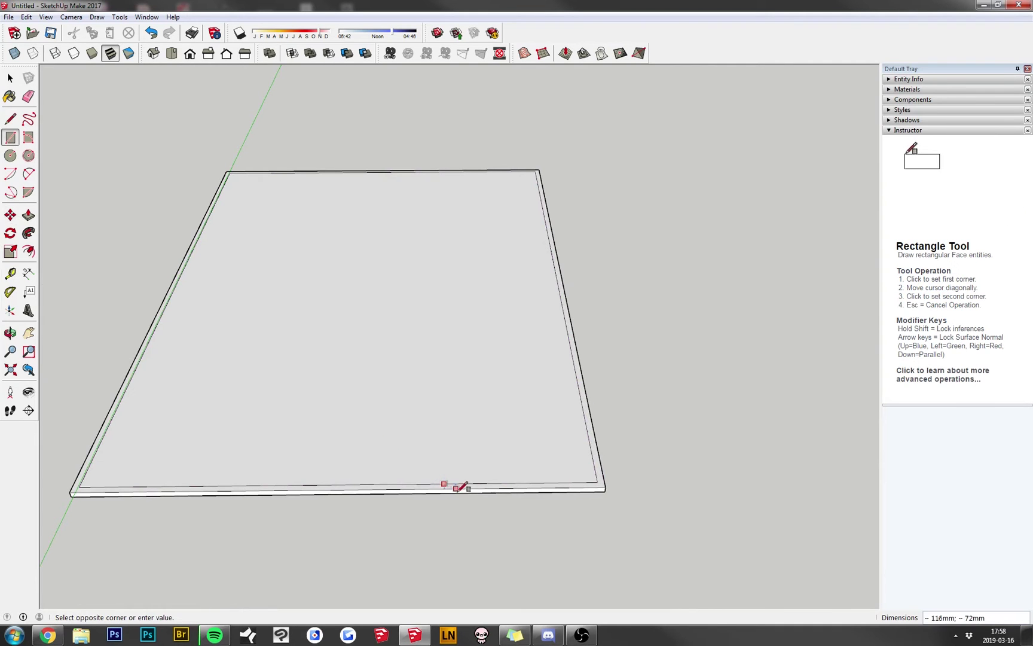
{"action": "left_click", "coordinate": [600, 486]}
{"action": "key", "text": "e"}
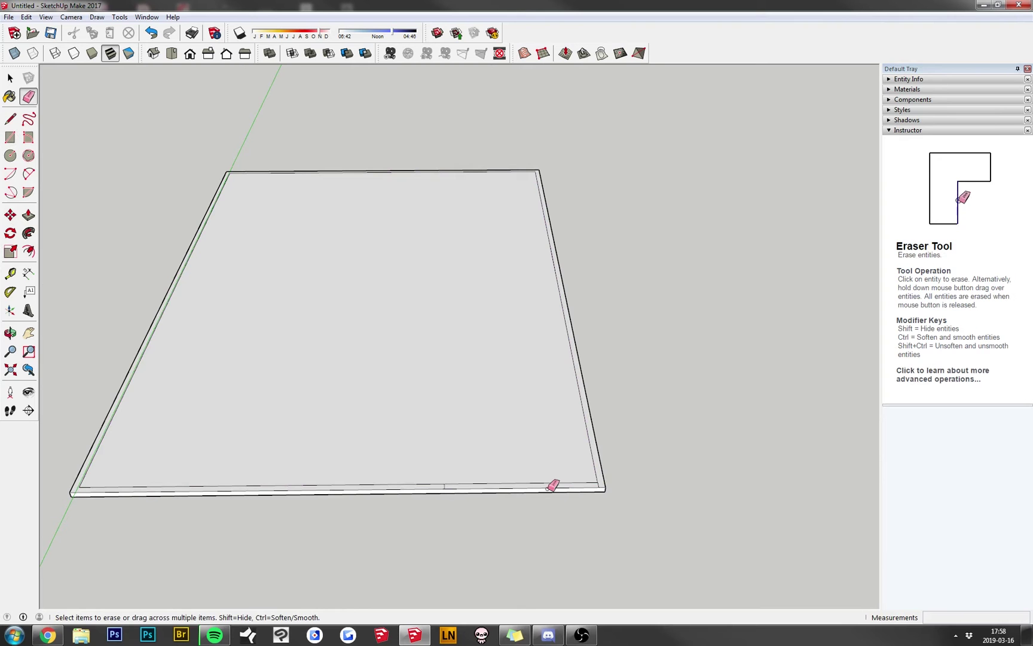
{"action": "left_click", "coordinate": [552, 484]}
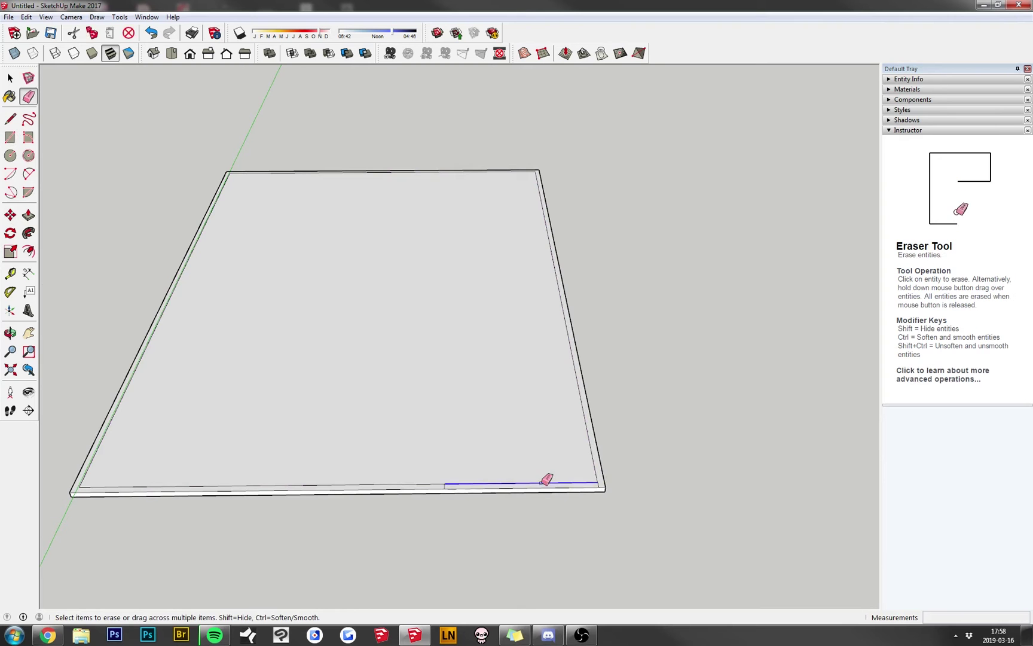
- Push/Pull the border up into room walls, leaving the door opening in the front wall
{"action": "left_click", "coordinate": [29, 214]}
{"action": "left_click", "coordinate": [149, 492]}
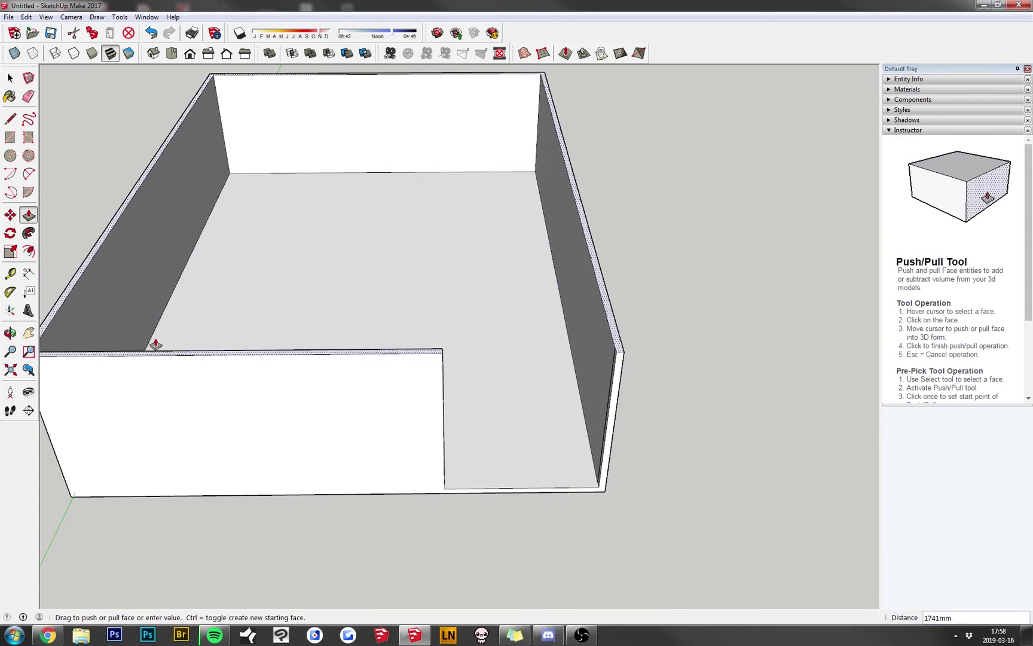
{"action": "left_click", "coordinate": [159, 254]}
{"action": "mouse_move", "coordinate": [159, 253]}
{"action": "middle_mouse_down"}
{"action": "mouse_move", "coordinate": [482, 219]}
{"action": "mouse_move", "coordinate": [304, 191]}
{"action": "mouse_move", "coordinate": [295, 210]}
{"action": "mouse_move", "coordinate": [431, 376]}
{"action": "mouse_move", "coordinate": [523, 344]}
{"action": "mouse_move", "coordinate": [365, 456]}
{"action": "mouse_move", "coordinate": [388, 454]}
{"action": "middle_mouse_up"}
- Push the wall tops down by about 2544 mm so only low walls surround the floor
{"action": "left_click", "coordinate": [530, 408]}
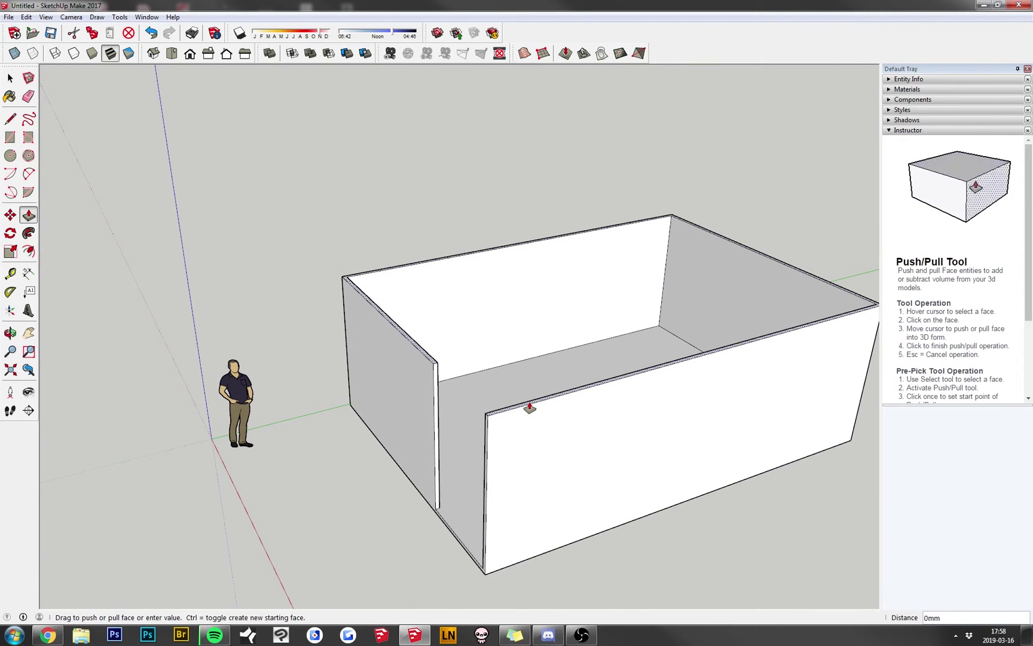
{"action": "left_click", "coordinate": [533, 553]}
{"action": "middle_click_drag", "start_coordinate": [533, 554], "coordinate": [316, 381]}
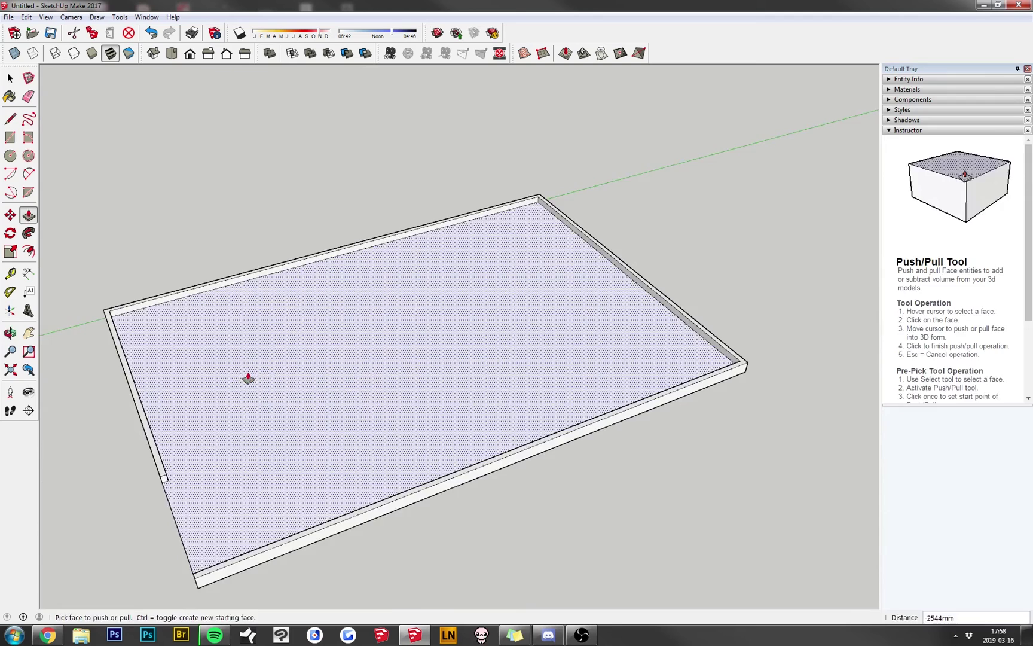
{"action": "middle_click_drag", "start_coordinate": [249, 378], "coordinate": [415, 288]}
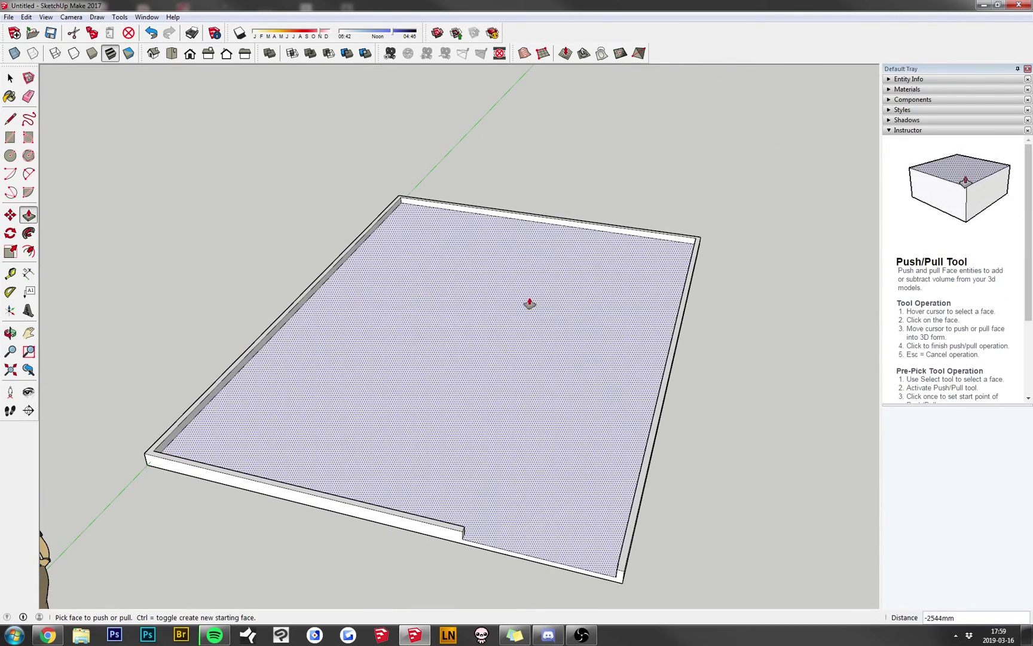
- Draw a large rectangle on the floor in the corner between the back wall and the right wall
{"action": "left_click", "coordinate": [10, 137]}
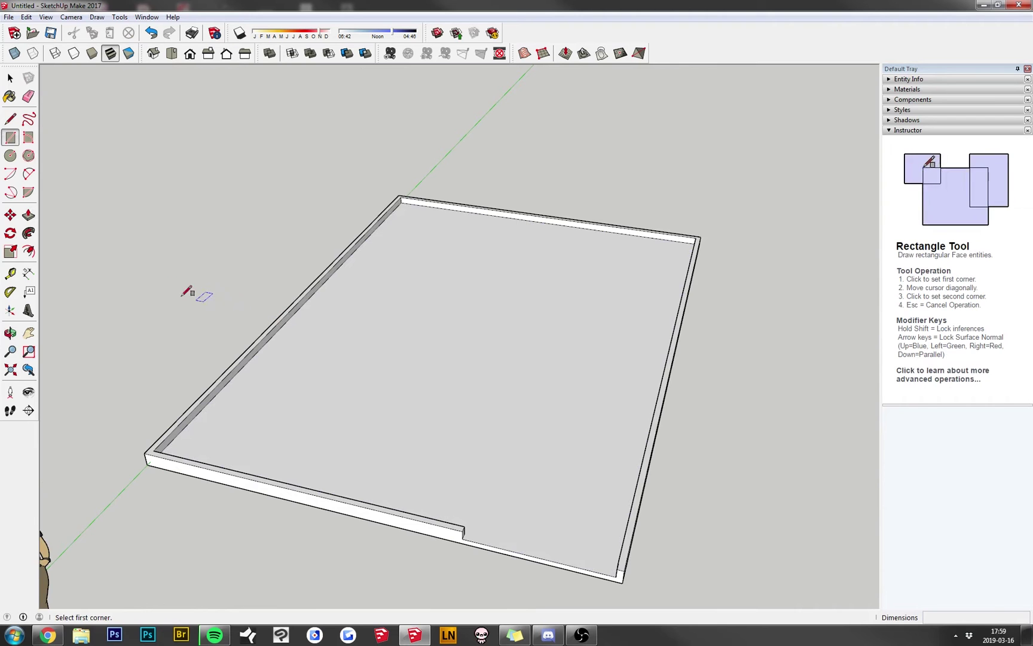
{"action": "middle_click_drag", "start_coordinate": [191, 293], "coordinate": [259, 358]}
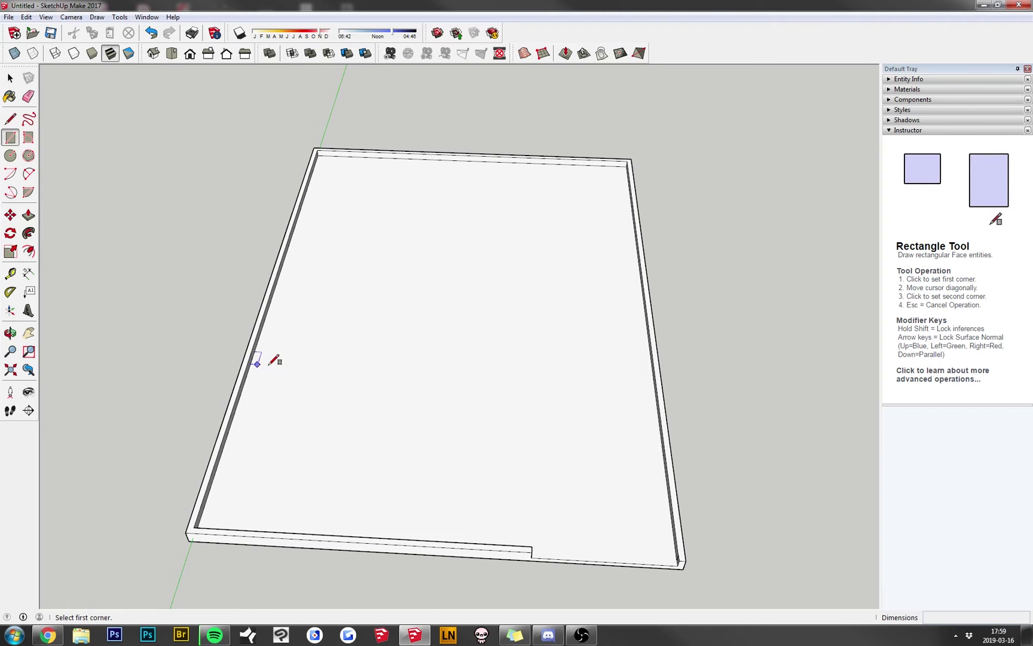
{"action": "middle_click_drag", "start_coordinate": [369, 367], "coordinate": [420, 168]}
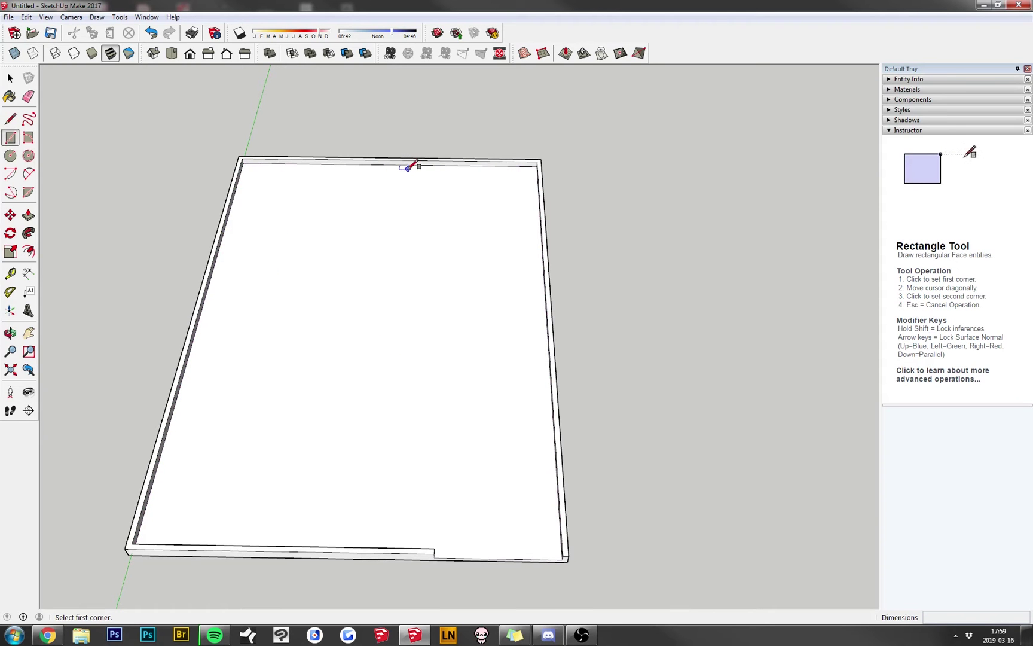
{"action": "left_click", "coordinate": [408, 165]}
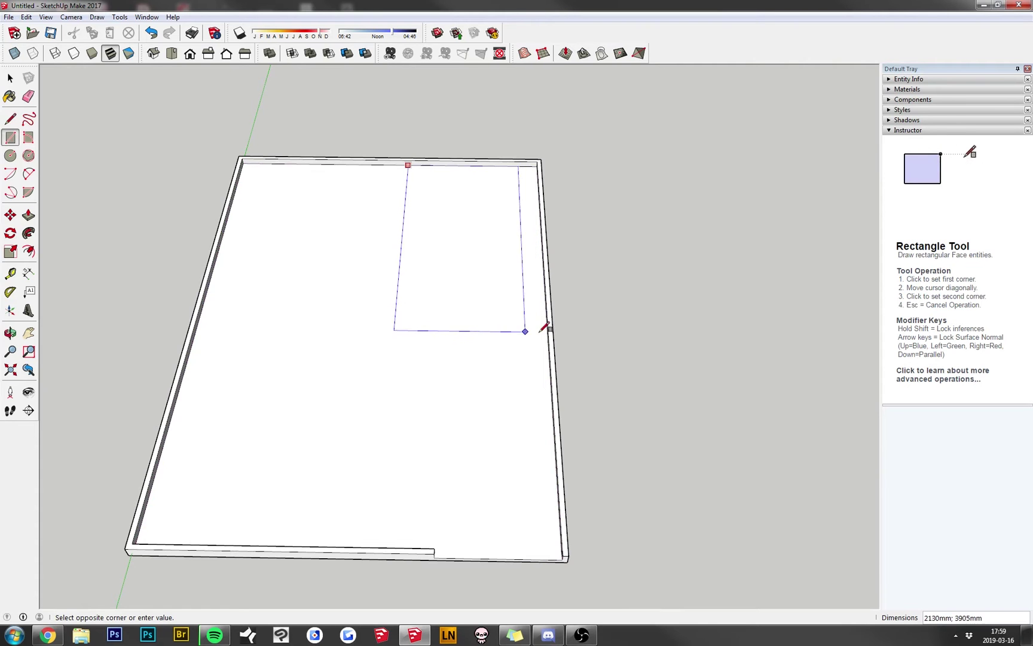
{"action": "middle_click_drag", "start_coordinate": [546, 330], "coordinate": [581, 313]}
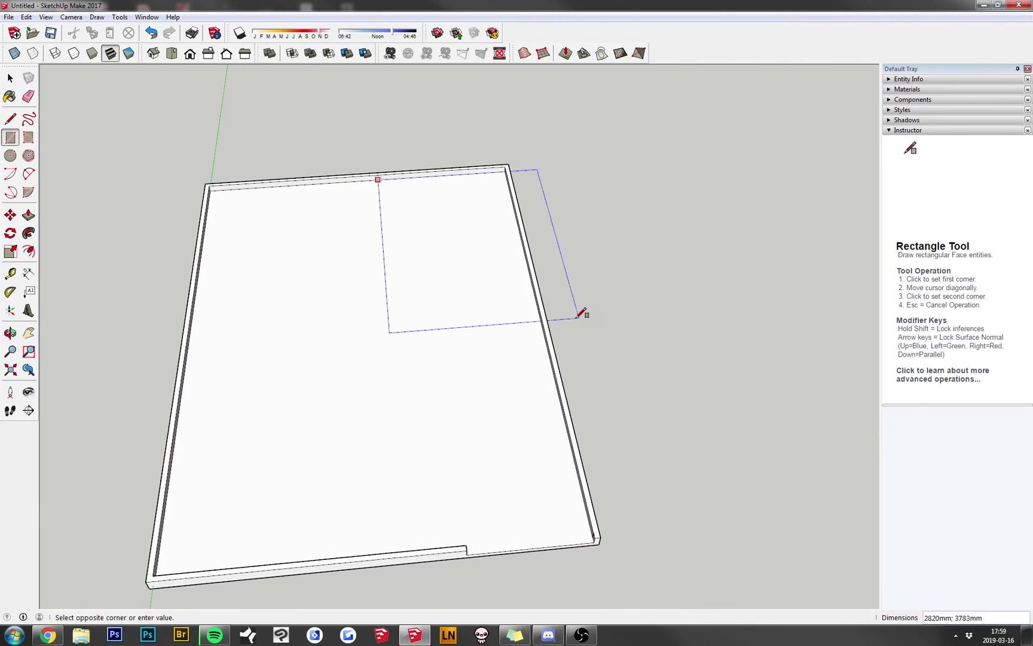
{"action": "left_click", "coordinate": [542, 328]}
- Draw a rectangle of about 3807 by 1468 mm on the floor along the long wall opposite the corner rectangle
{"action": "middle_click_drag", "start_coordinate": [562, 259], "coordinate": [253, 278]}
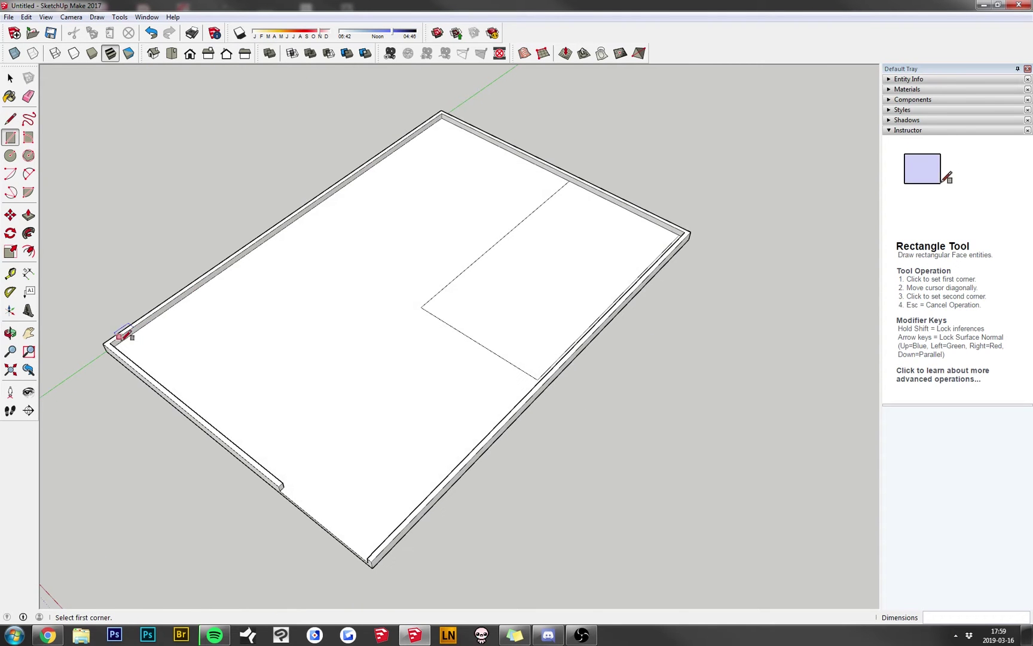
{"action": "left_click", "coordinate": [160, 313]}
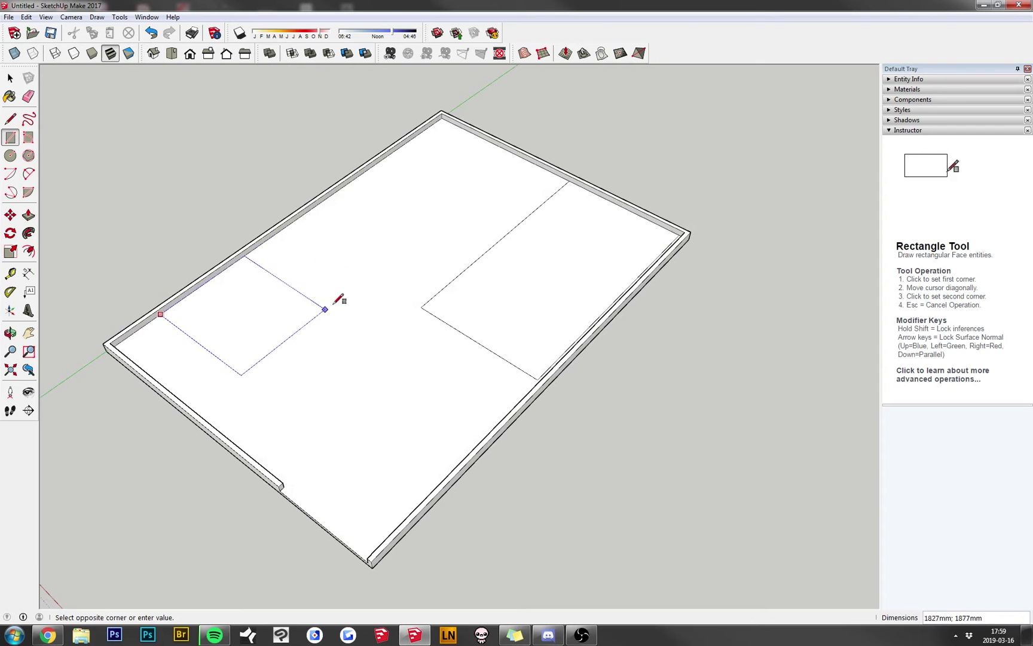
{"action": "left_click", "coordinate": [400, 238]}
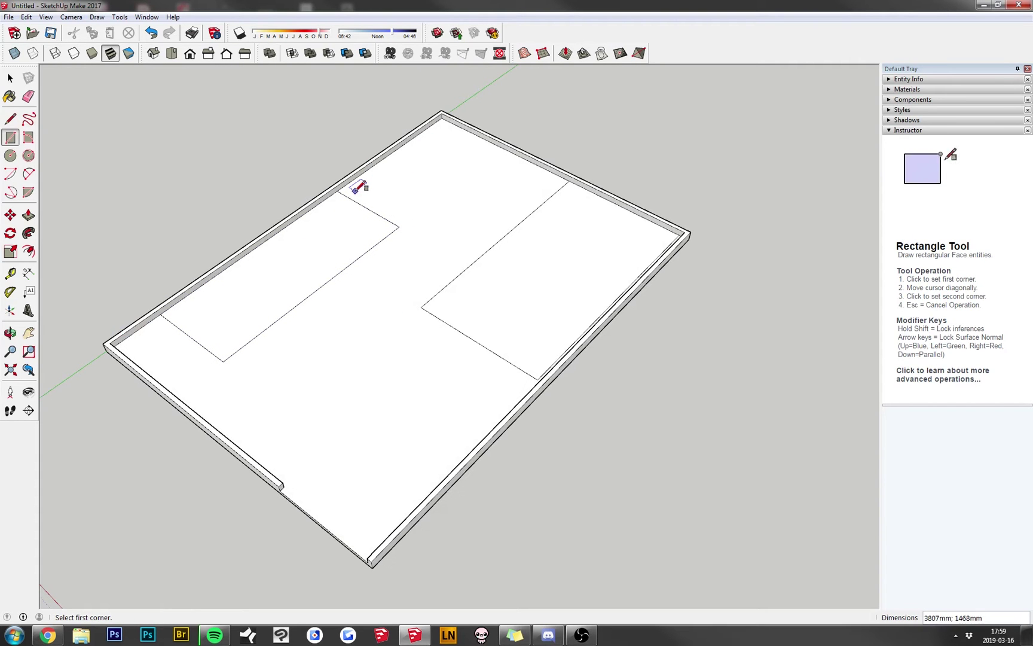
- Draw a circle of about 392 mm radius on the floor beside the wall-side rectangle, near its far end
{"action": "key", "text": "c"}
{"action": "left_click", "coordinate": [376, 181]}
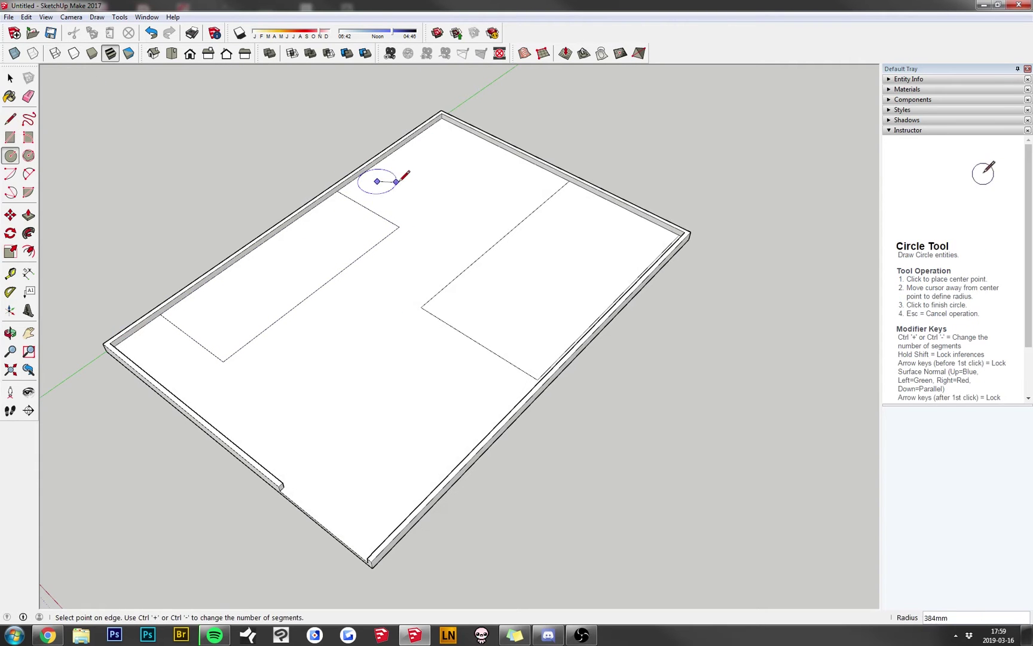
{"action": "left_click", "coordinate": [397, 185]}
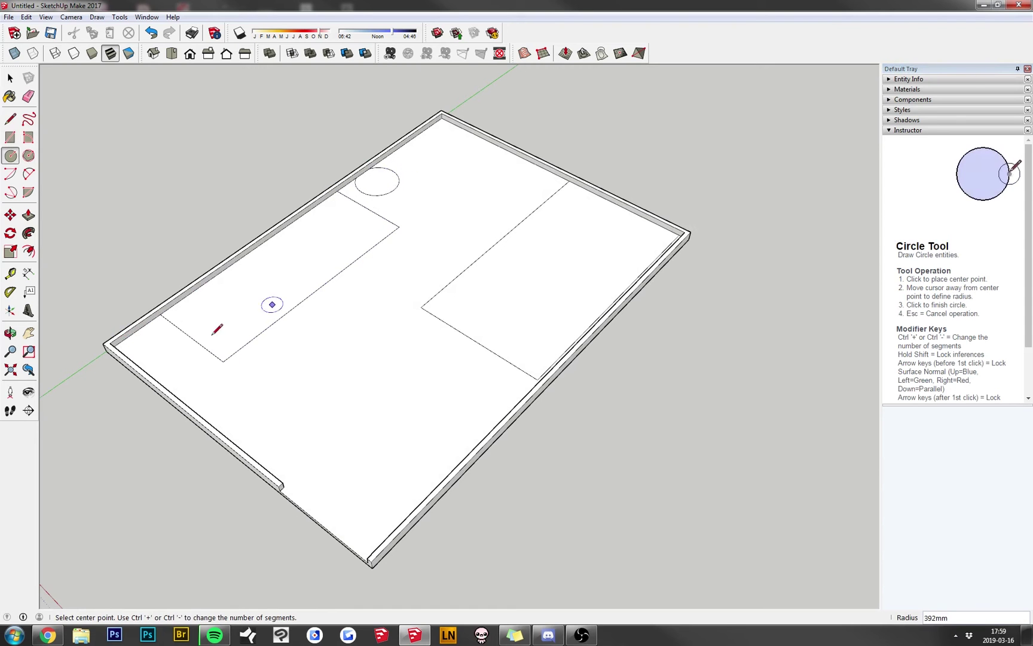
- Draw a second circle on the floor at the near end of the wall-side rectangle, in the room corner
{"action": "left_click", "coordinate": [148, 343]}
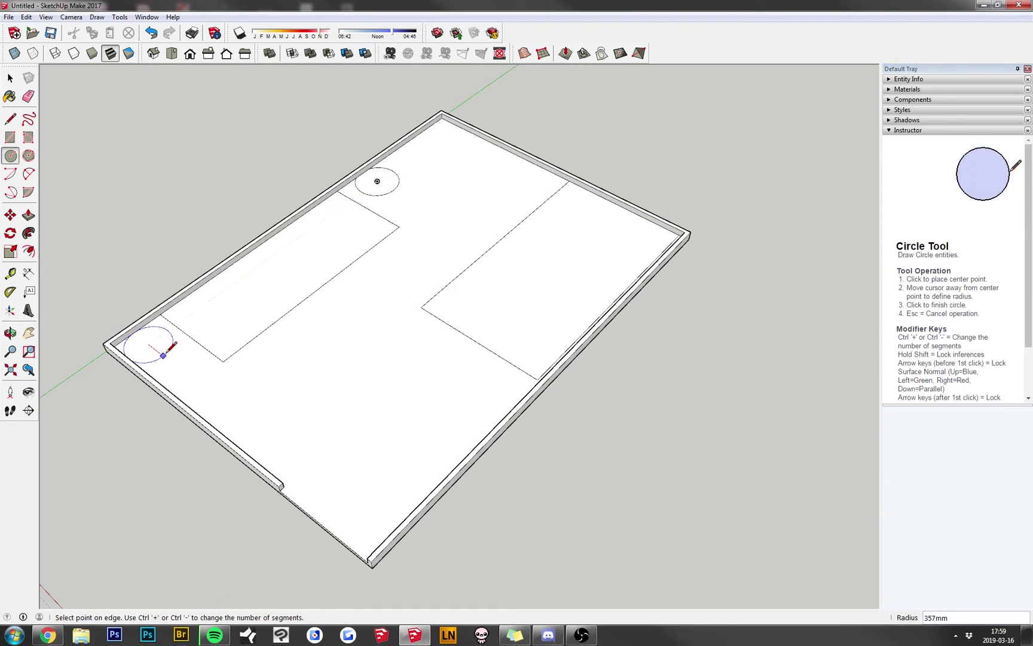
{"action": "left_click", "coordinate": [171, 345]}
- Draw a small rectangle on the floor against the back wall, adjoining the large corner rectangle
{"action": "key", "text": "r"}
{"action": "middle_click_drag", "start_coordinate": [357, 225], "coordinate": [505, 218]}
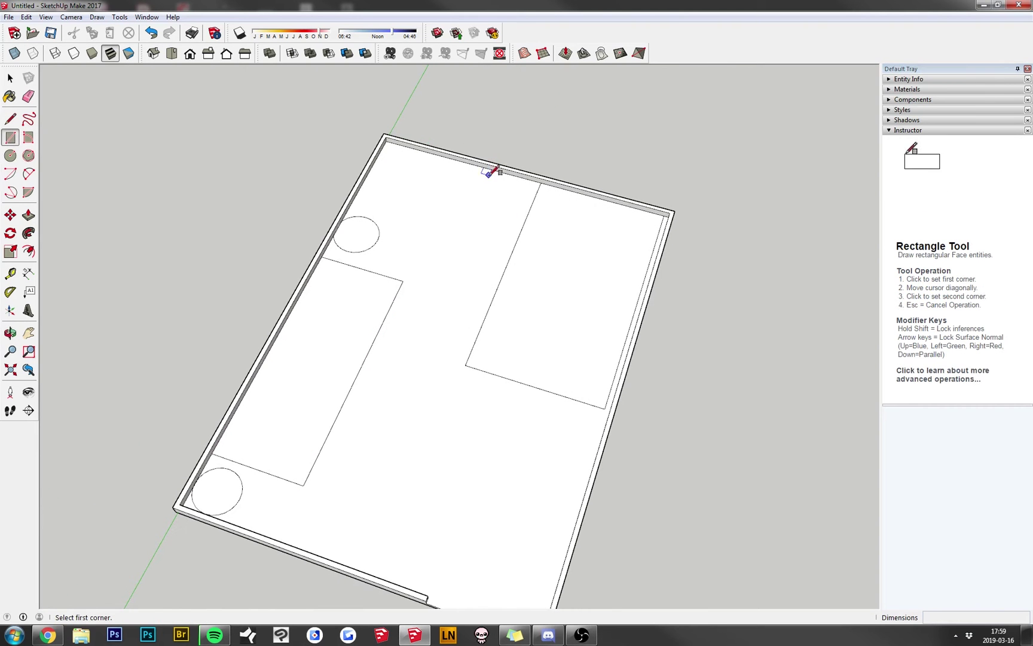
{"action": "left_click", "coordinate": [478, 167]}
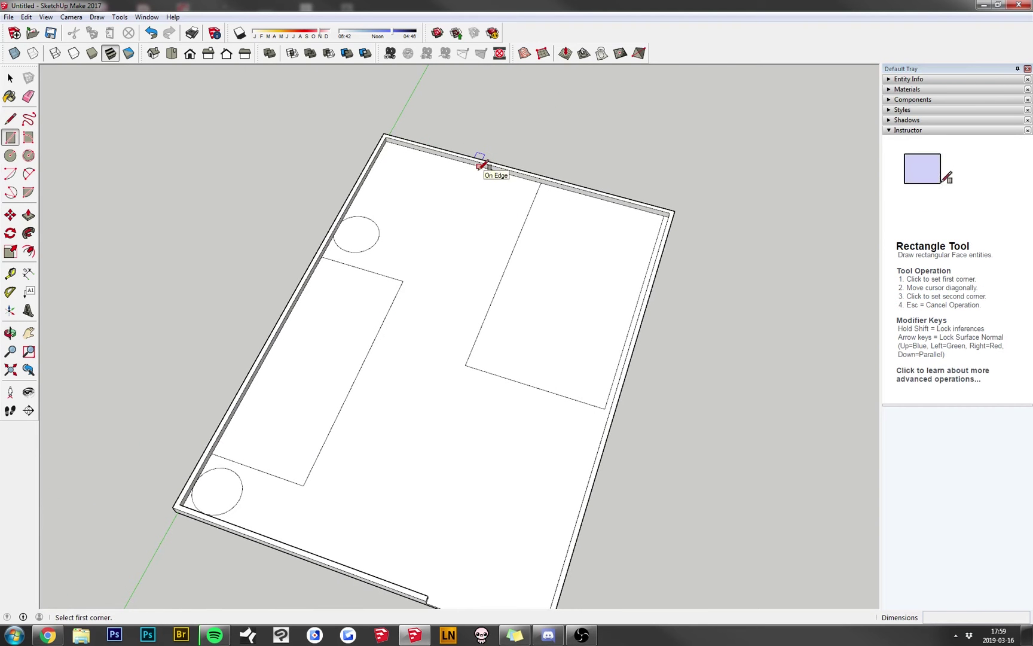
{"action": "left_click", "coordinate": [527, 214]}
- Draw a large rectangle on the open floor near the door opening, between the wall-side rectangle and the opposite wall
{"action": "middle_click_drag", "start_coordinate": [422, 307], "coordinate": [233, 189]}
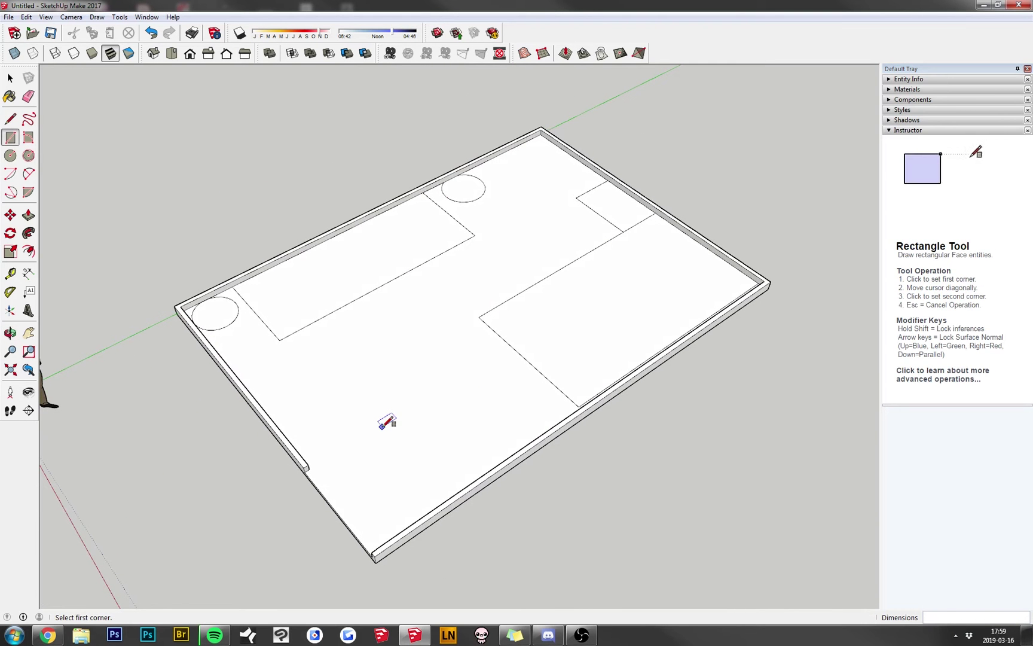
{"action": "left_click", "coordinate": [303, 355]}
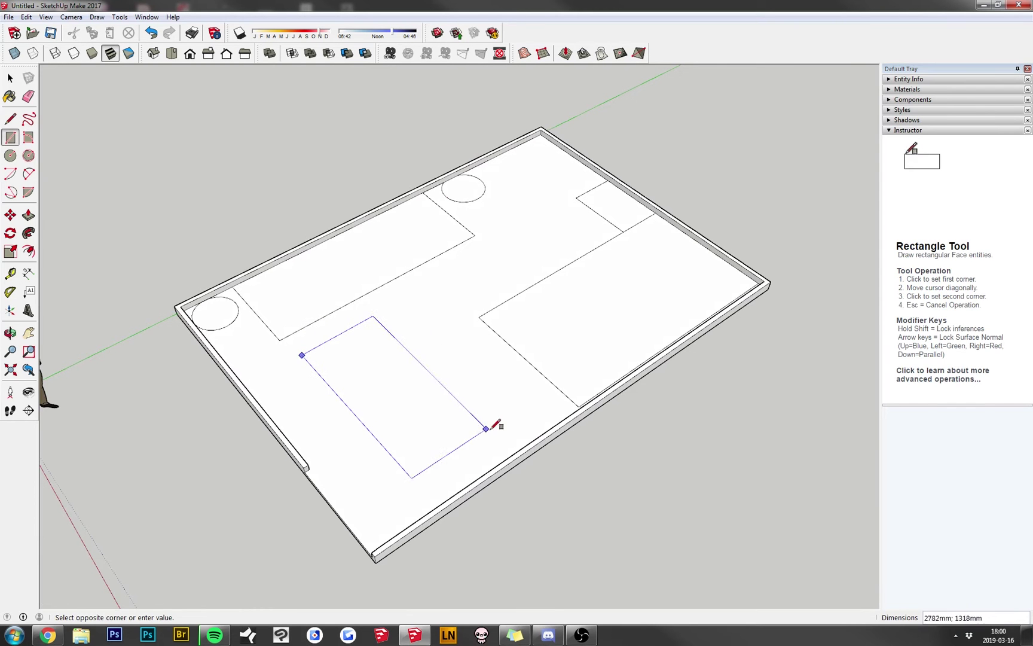
{"action": "left_click", "coordinate": [533, 396]}
- Draw a small rectangle over the corner of the large open-floor rectangle, alongside the wall-side rectangle
{"action": "middle_click_drag", "start_coordinate": [610, 293], "coordinate": [359, 299]}
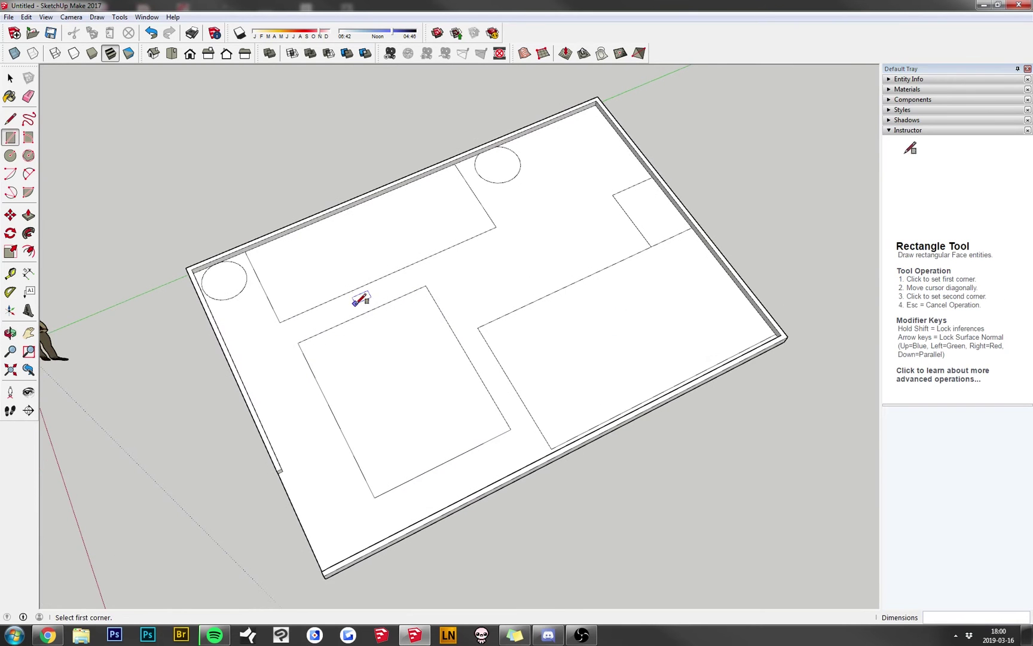
{"action": "left_click", "coordinate": [461, 296]}
{"action": "mouse_move", "coordinate": [482, 371]}
{"action": "middle_mouse_down"}
{"action": "mouse_move", "coordinate": [403, 341]}
{"action": "mouse_move", "coordinate": [364, 299]}
{"action": "middle_mouse_up"}
- Erase the edges of the large open-floor rectangle that lie inside the small overlapping rectangle
{"action": "key", "text": "e"}
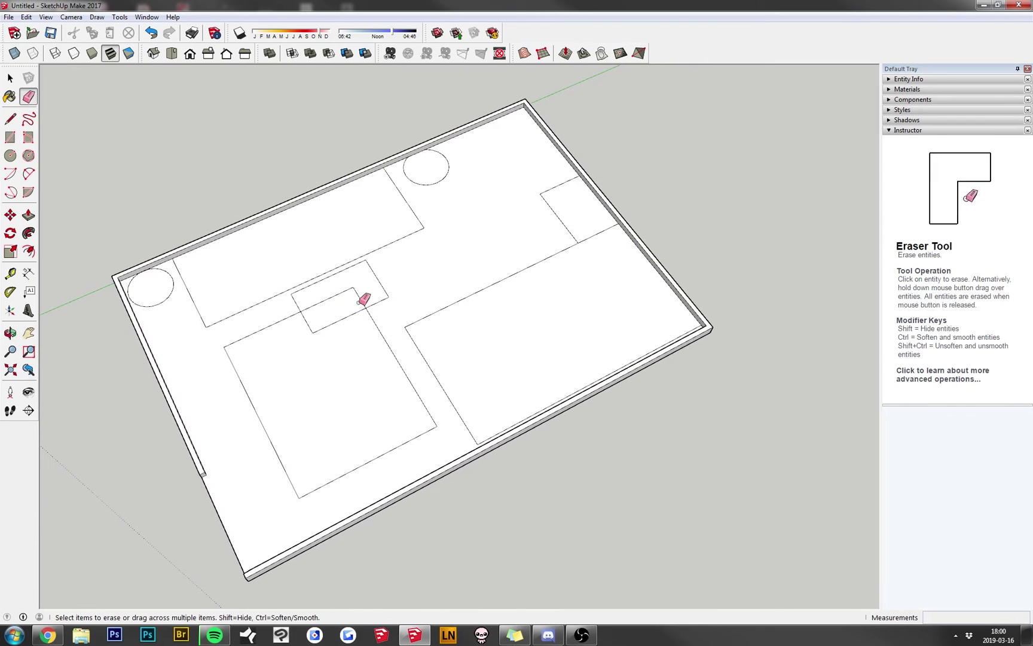
{"action": "left_click_drag", "start_coordinate": [364, 299], "coordinate": [335, 299]}
{"action": "mouse_move", "coordinate": [417, 341]}
{"action": "middle_mouse_down"}
{"action": "mouse_move", "coordinate": [513, 291]}
{"action": "mouse_move", "coordinate": [622, 201]}
{"action": "mouse_move", "coordinate": [625, 187]}
{"action": "mouse_move", "coordinate": [581, 396]}
{"action": "mouse_move", "coordinate": [433, 443]}
{"action": "mouse_move", "coordinate": [598, 237]}
{"action": "mouse_move", "coordinate": [461, 400]}
{"action": "middle_mouse_up"}
{"action": "scroll", "coordinate": [417, 459], "scroll_direction": "down", "scroll_amount": 3}
{"action": "scroll", "coordinate": [460, 400], "scroll_direction": "up", "scroll_amount": 3}
{"action": "mouse_move", "coordinate": [519, 361]}
{"action": "middle_mouse_down"}
{"action": "mouse_move", "coordinate": [516, 293]}
{"action": "mouse_move", "coordinate": [473, 325]}
{"action": "mouse_move", "coordinate": [428, 320]}
{"action": "mouse_move", "coordinate": [439, 363]}
{"action": "mouse_move", "coordinate": [438, 340]}
{"action": "middle_mouse_up"}
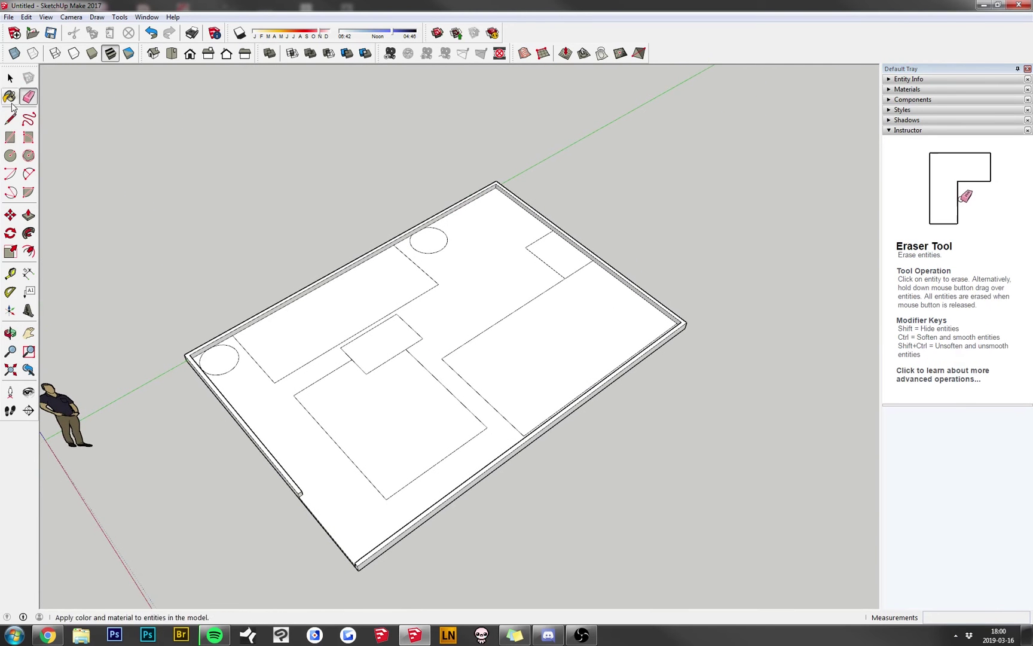
- Move the human figure from outside the room onto the floor in the far back corner
{"action": "key", "text": "m"}
{"action": "left_click", "coordinate": [70, 444]}
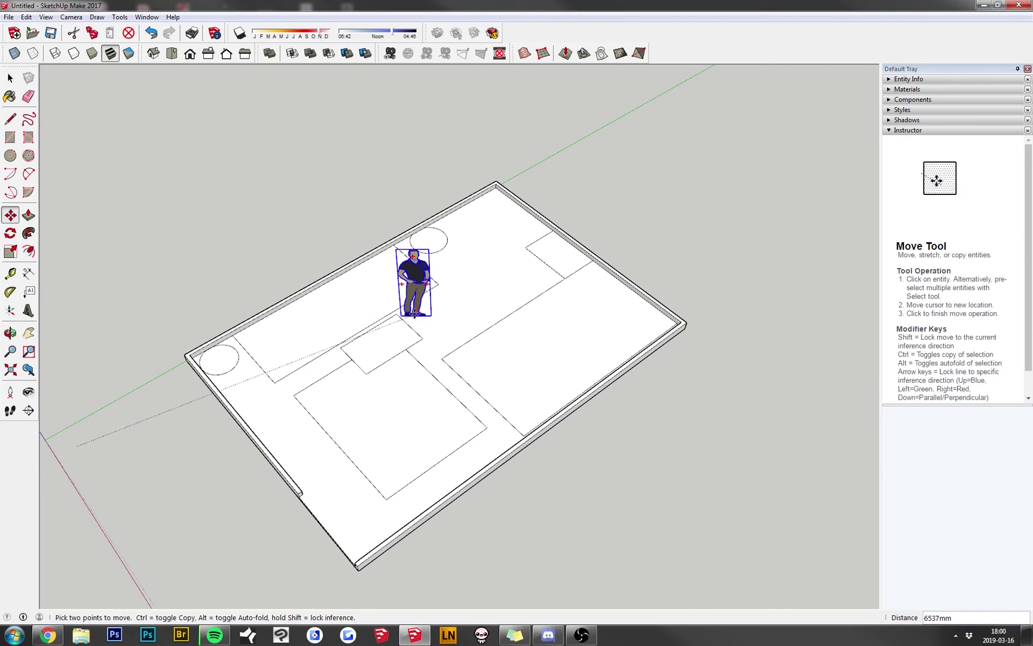
{"action": "left_click", "coordinate": [491, 223]}
{"action": "middle_click_drag", "start_coordinate": [643, 261], "coordinate": [614, 311]}
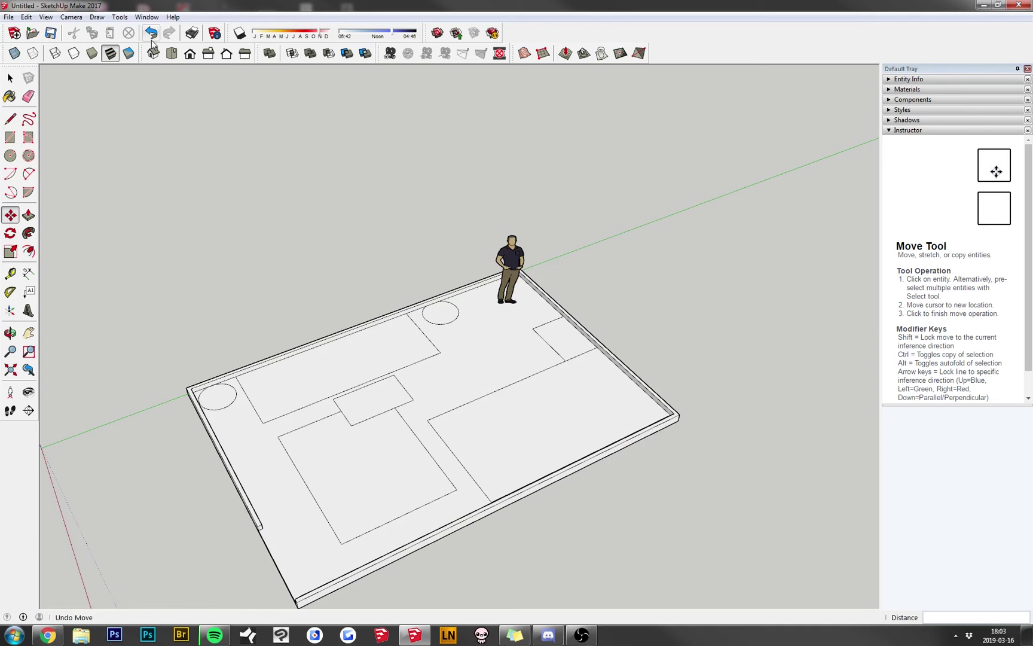
- Open 3D Warehouse and look through its front page
{"action": "left_click", "coordinate": [139, 18]}
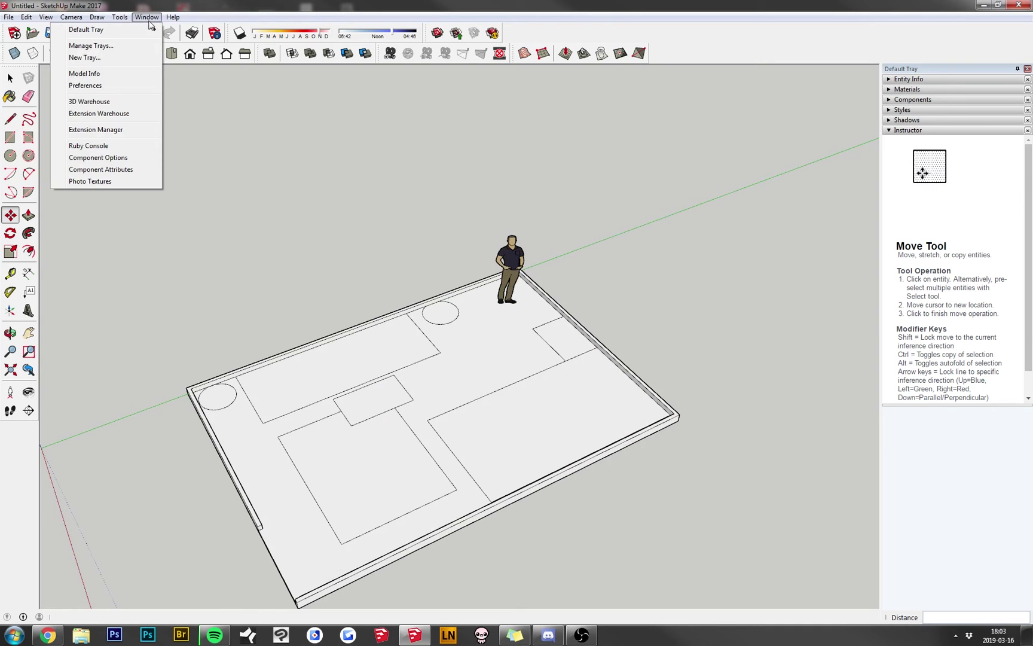
{"action": "left_click", "coordinate": [82, 102]}
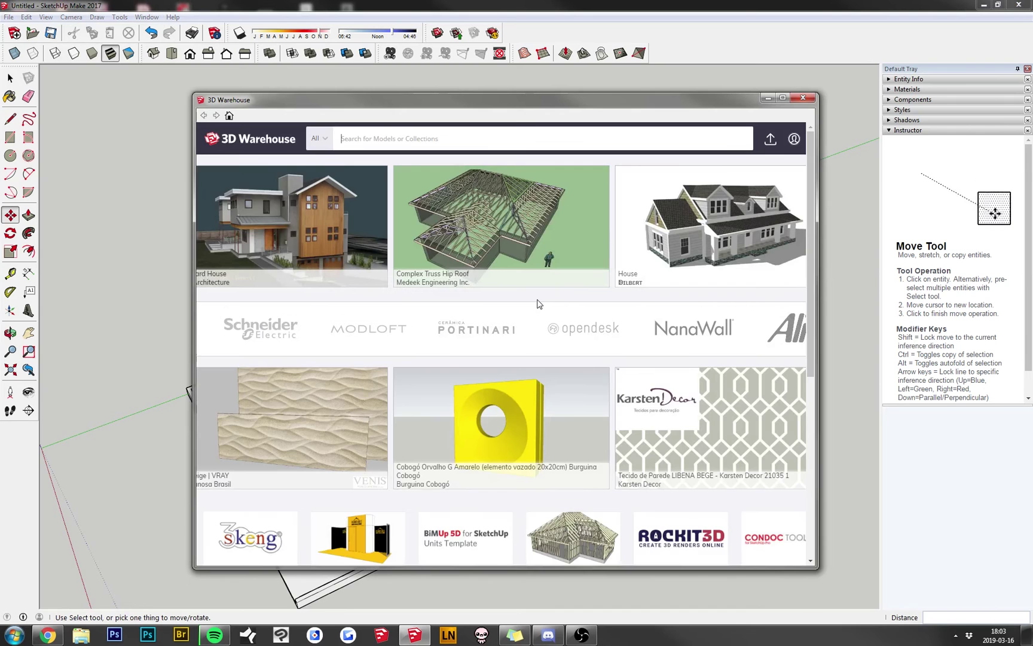
{"action": "scroll", "coordinate": [536, 303], "scroll_direction": "down", "scroll_amount": 5}
{"action": "scroll", "coordinate": [519, 395], "scroll_direction": "up", "scroll_amount": 3}
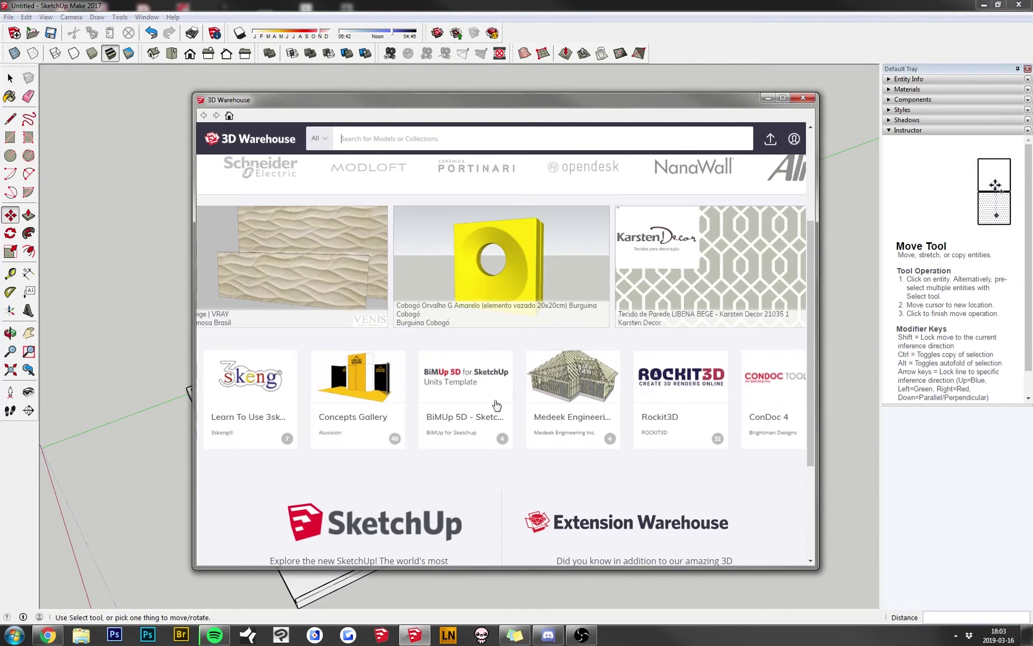
{"action": "scroll", "coordinate": [417, 390], "scroll_direction": "up", "scroll_amount": 3}
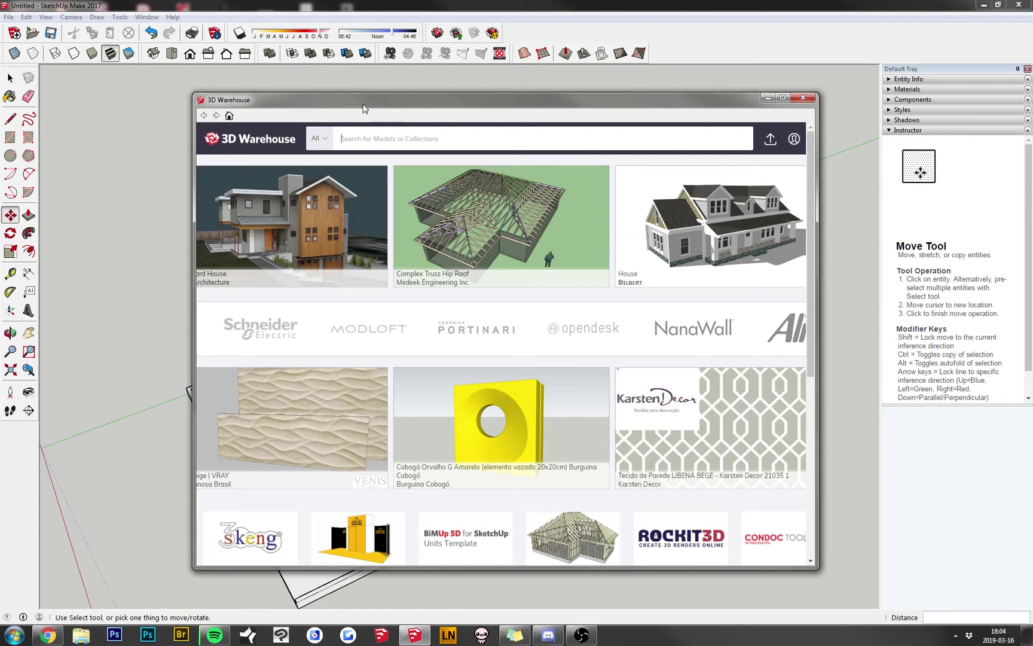
{"action": "left_click_drag", "start_coordinate": [366, 109], "coordinate": [388, 108]}
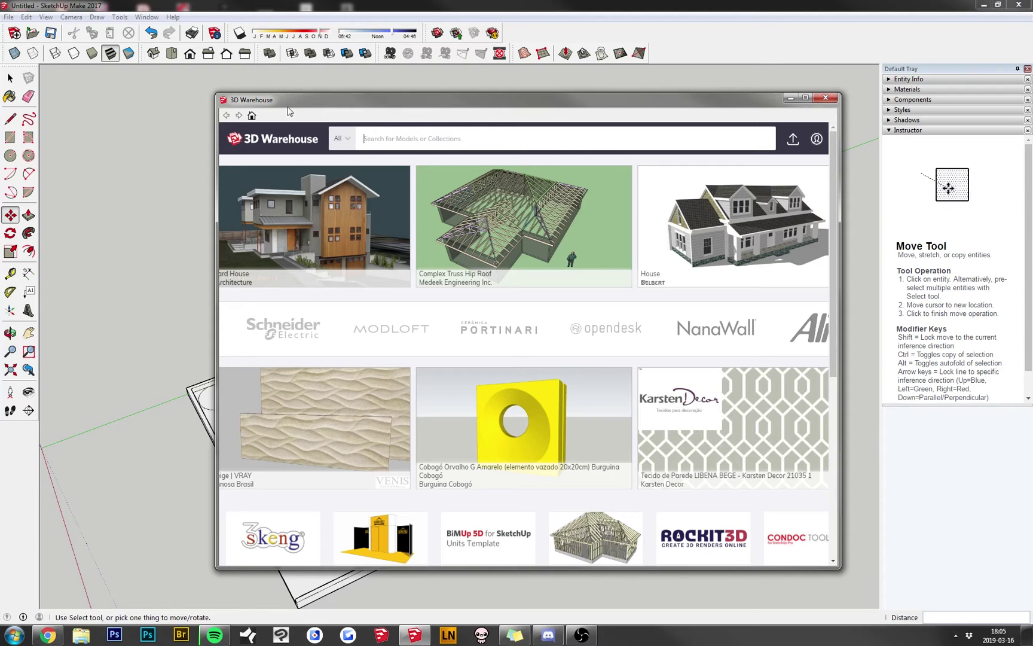
{"action": "left_click_drag", "start_coordinate": [285, 107], "coordinate": [333, 114]}
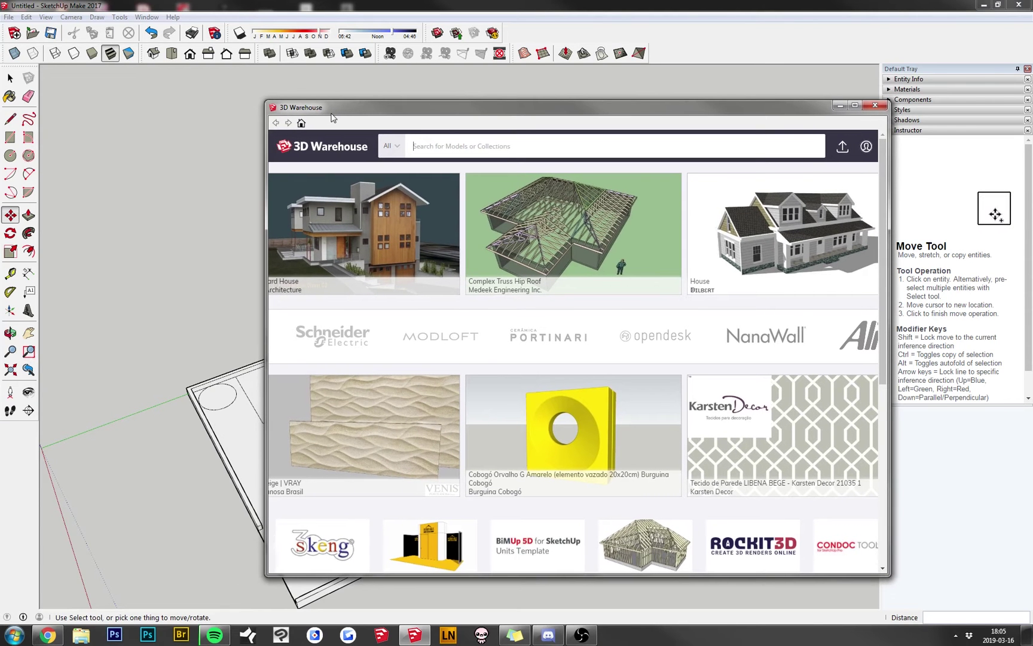
{"action": "left_click_drag", "start_coordinate": [333, 117], "coordinate": [237, 112]}
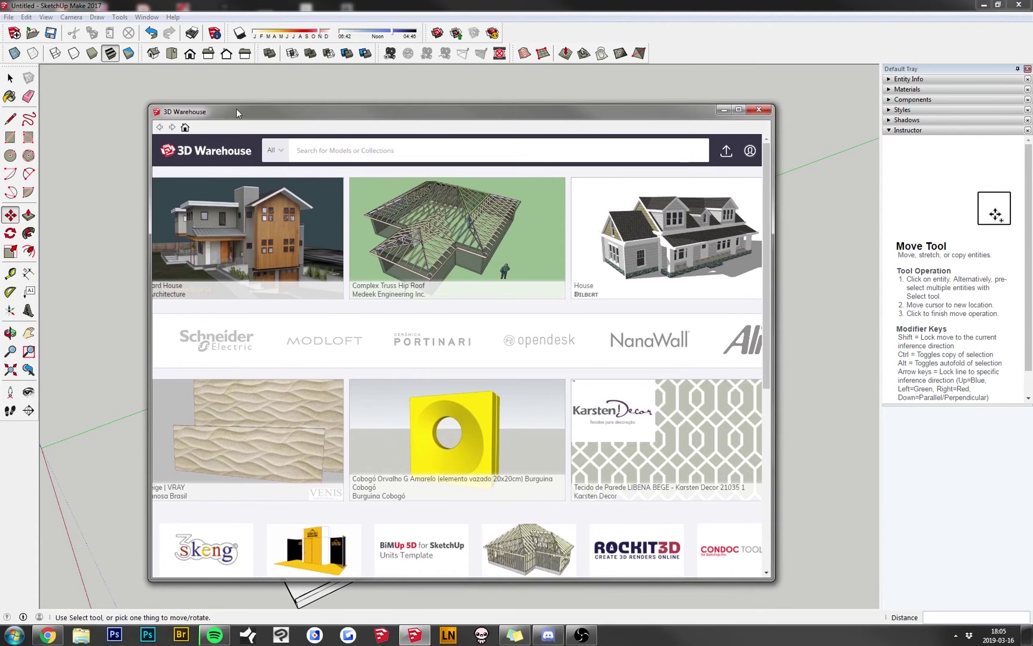
- Search 3D Warehouse for "bedroom"
{"action": "left_click", "coordinate": [333, 153]}
{"action": "type", "text": "bed"}
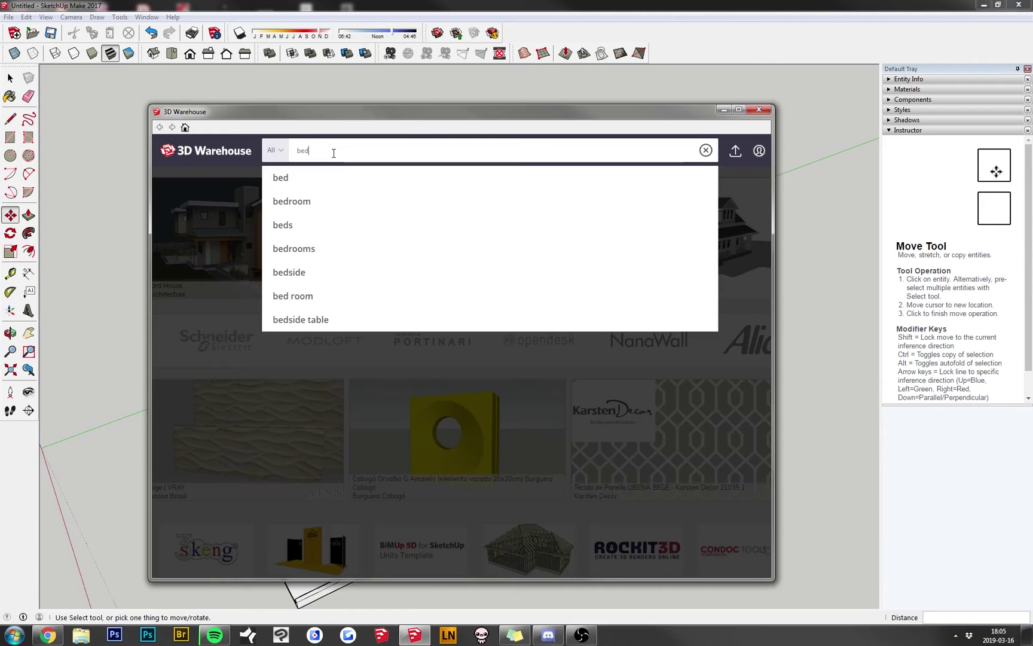
{"action": "type", "text": "room"}
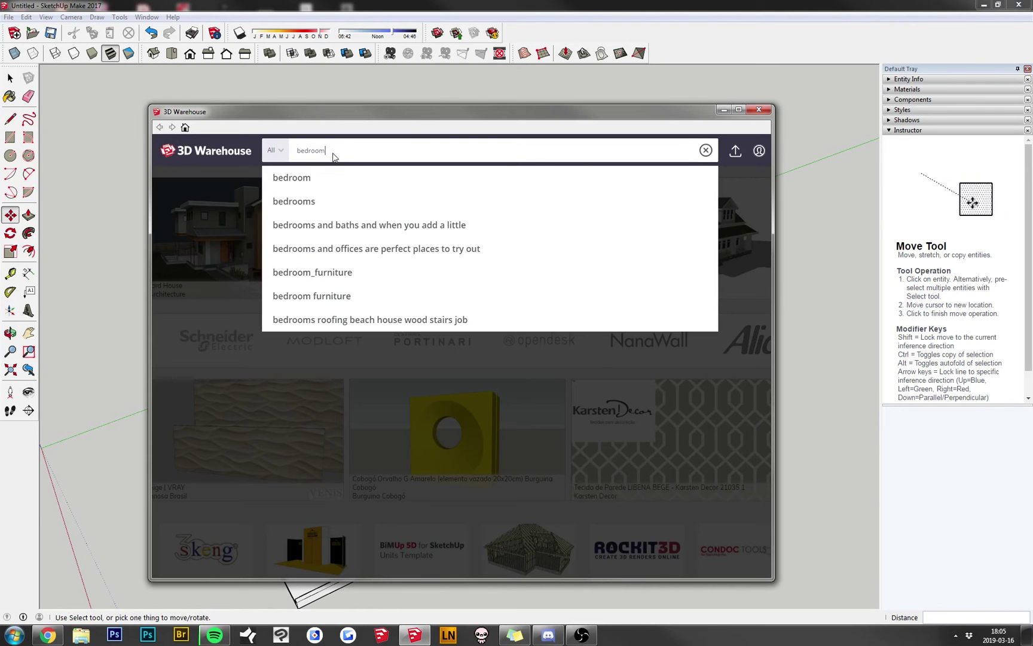
{"action": "key", "text": "Return"}
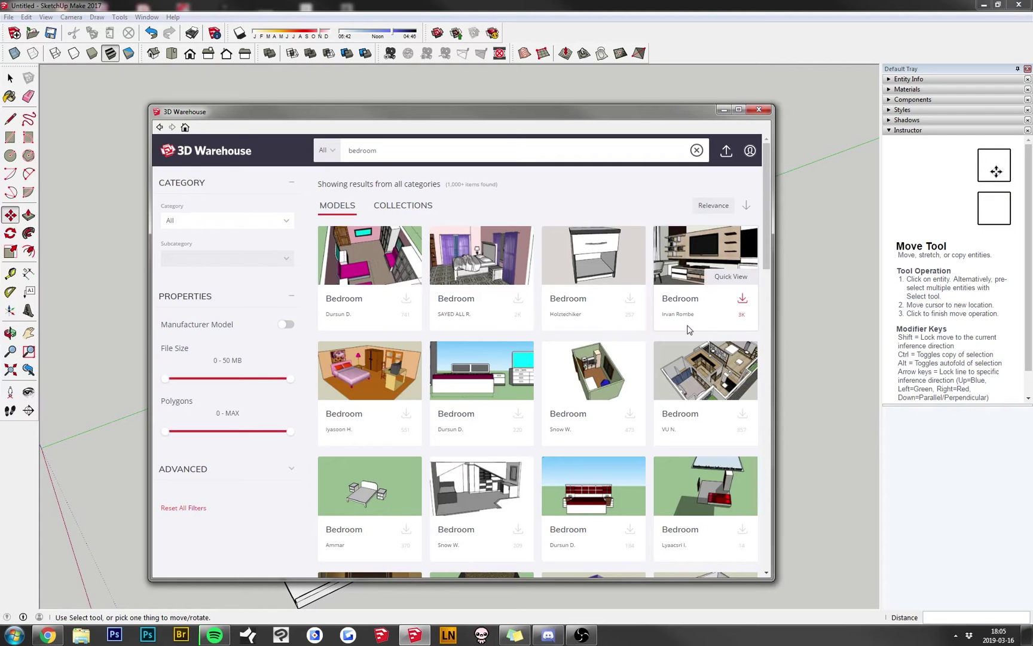
- Shorten the search term to "bed" and run the model search again
{"action": "left_click", "coordinate": [396, 155]}
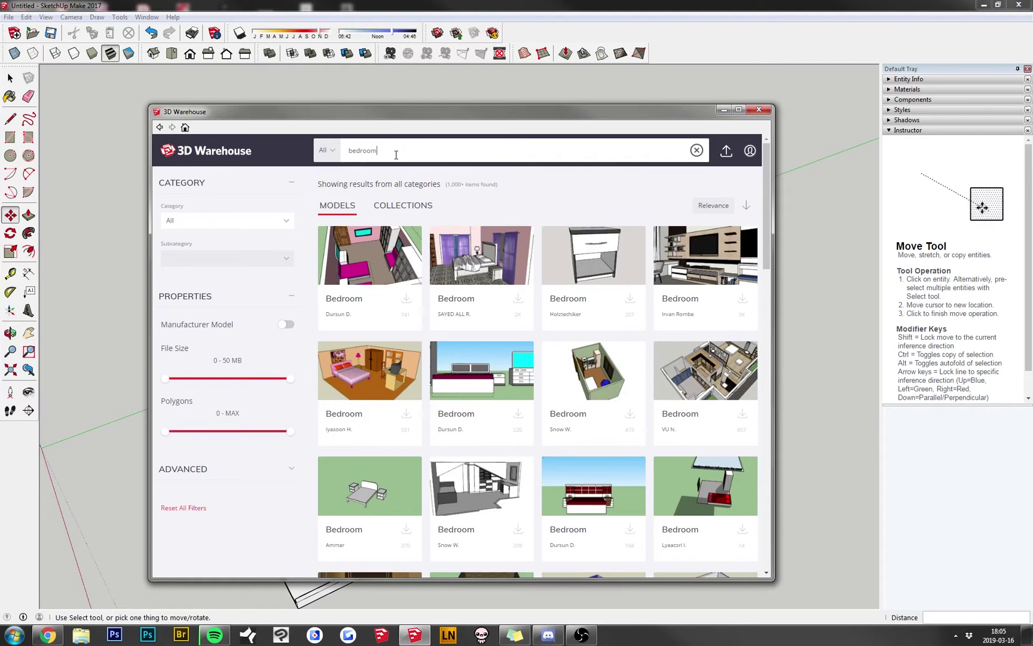
{"action": "left_click_drag", "start_coordinate": [396, 154], "coordinate": [359, 158]}
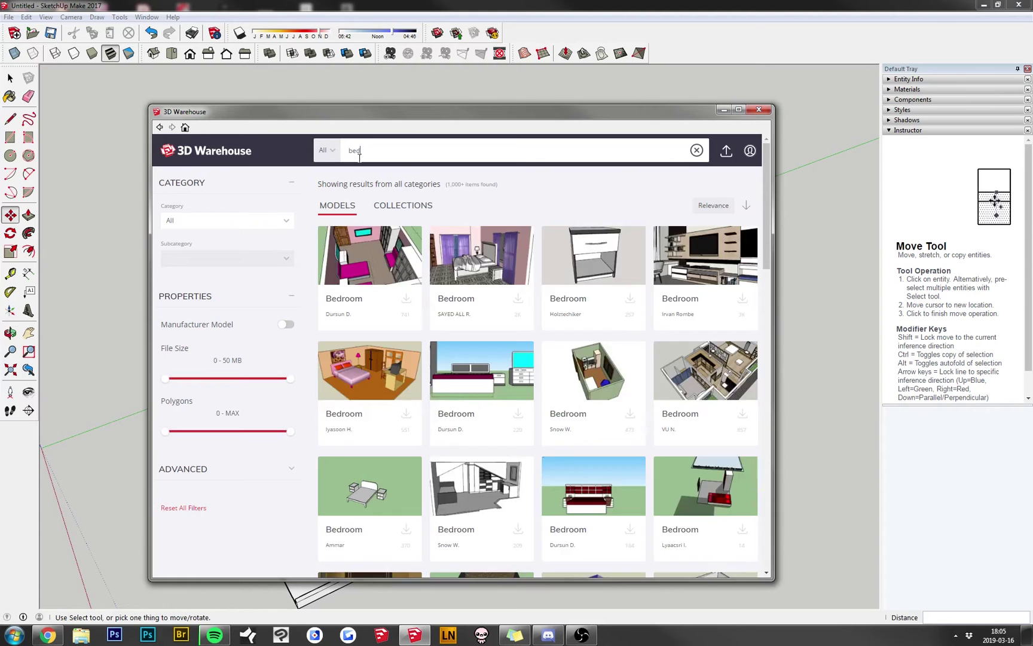
{"action": "key", "text": "Return"}
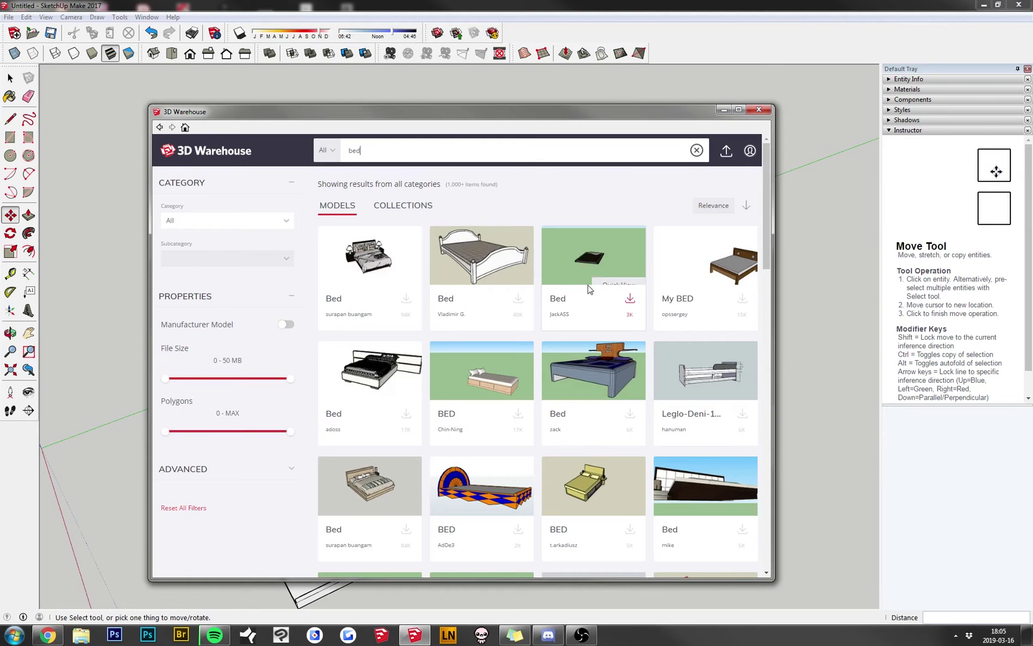
- Open the wooden bed with the striped blanket and nightstand from the search results and review its model page
{"action": "mouse_move", "coordinate": [456, 108]}
{"action": "left_mouse_down"}
{"action": "mouse_move", "coordinate": [878, 97]}
{"action": "mouse_move", "coordinate": [582, 116]}
{"action": "mouse_move", "coordinate": [888, 97]}
{"action": "mouse_move", "coordinate": [525, 105]}
{"action": "left_mouse_up"}
{"action": "mouse_move", "coordinate": [835, 211]}
{"action": "left_mouse_down"}
{"action": "mouse_move", "coordinate": [848, 271]}
{"action": "mouse_move", "coordinate": [842, 506]}
{"action": "mouse_move", "coordinate": [840, 222]}
{"action": "left_mouse_up"}
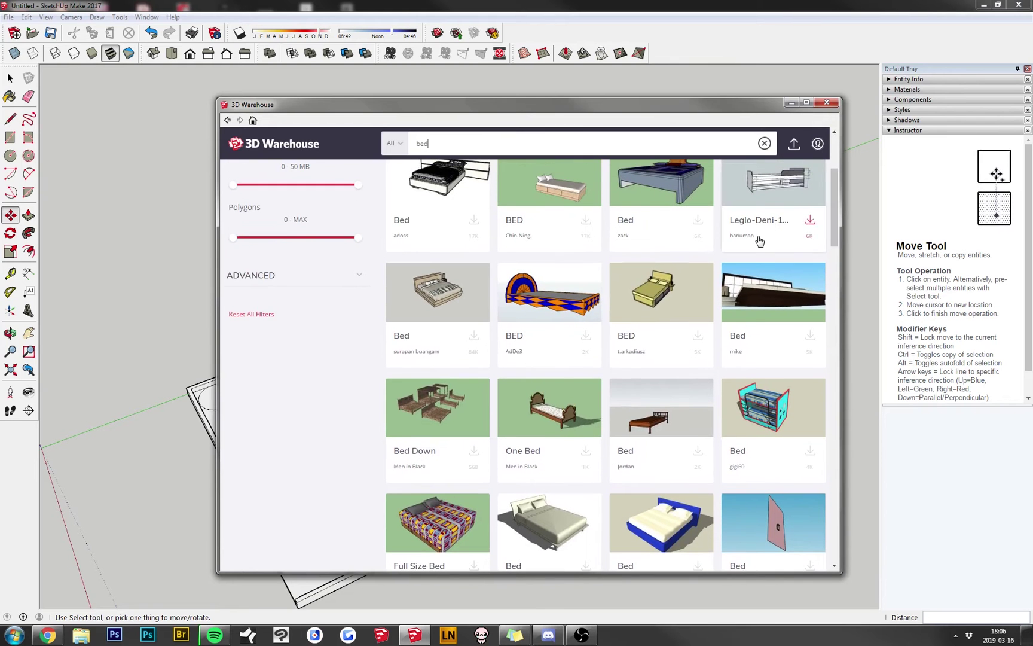
{"action": "left_click", "coordinate": [456, 301]}
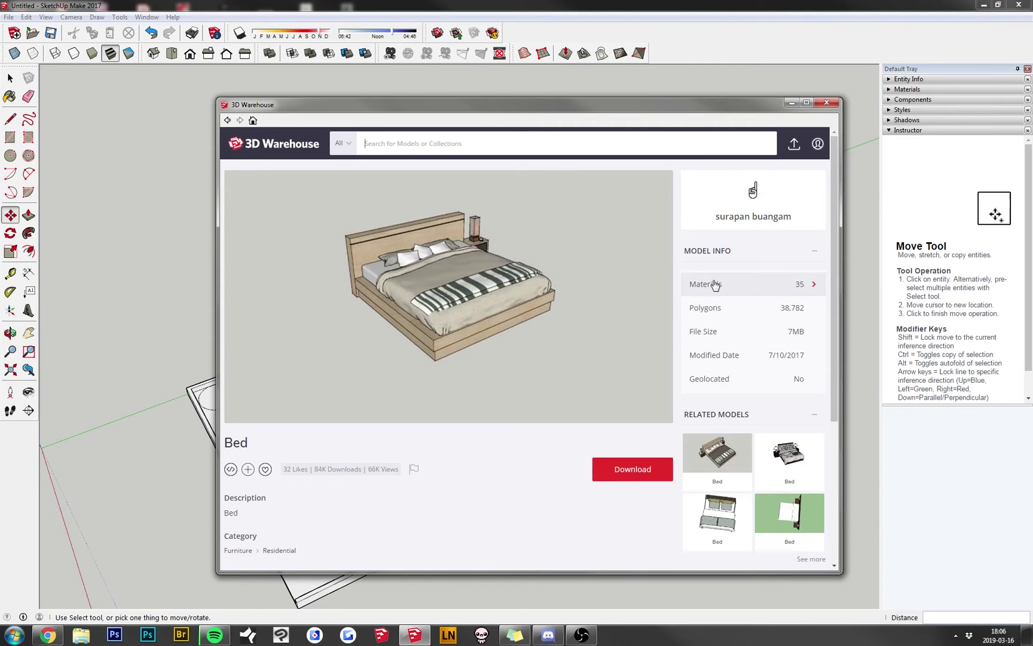
{"action": "scroll", "coordinate": [471, 486], "scroll_direction": "down", "scroll_amount": 2}
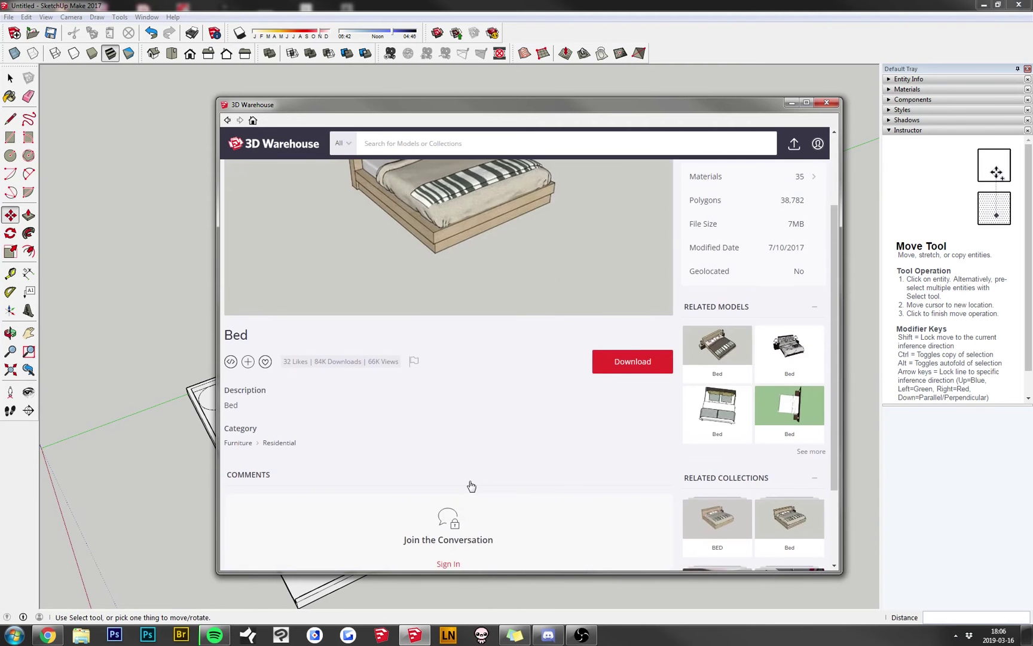
{"action": "scroll", "coordinate": [472, 485], "scroll_direction": "down", "scroll_amount": 2}
{"action": "scroll", "coordinate": [471, 485], "scroll_direction": "up", "scroll_amount": 4}
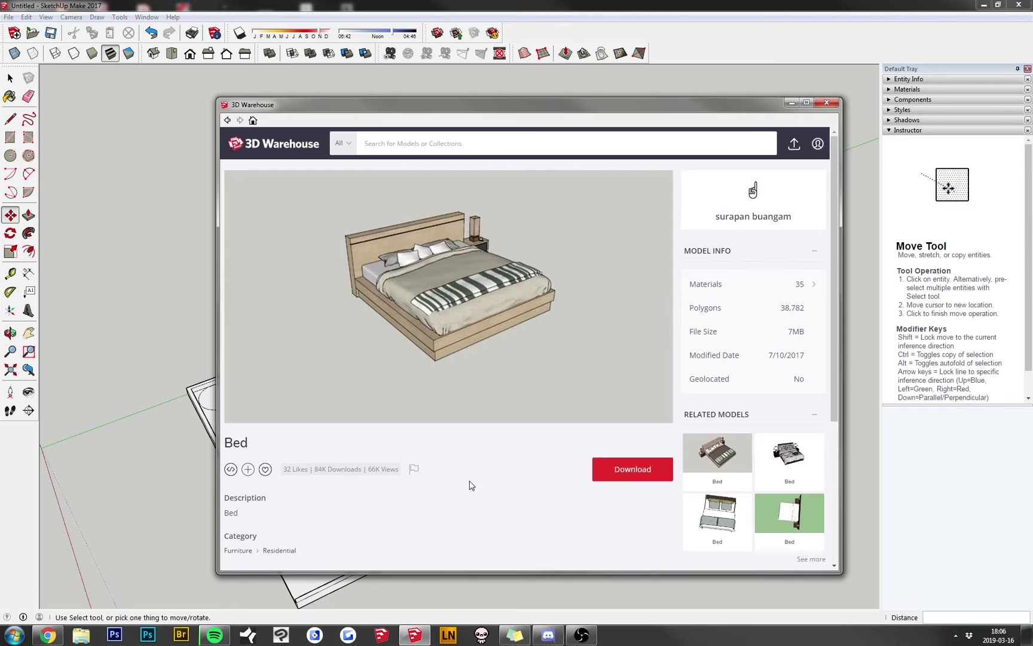
{"action": "scroll", "coordinate": [591, 489], "scroll_direction": "down", "scroll_amount": 3}
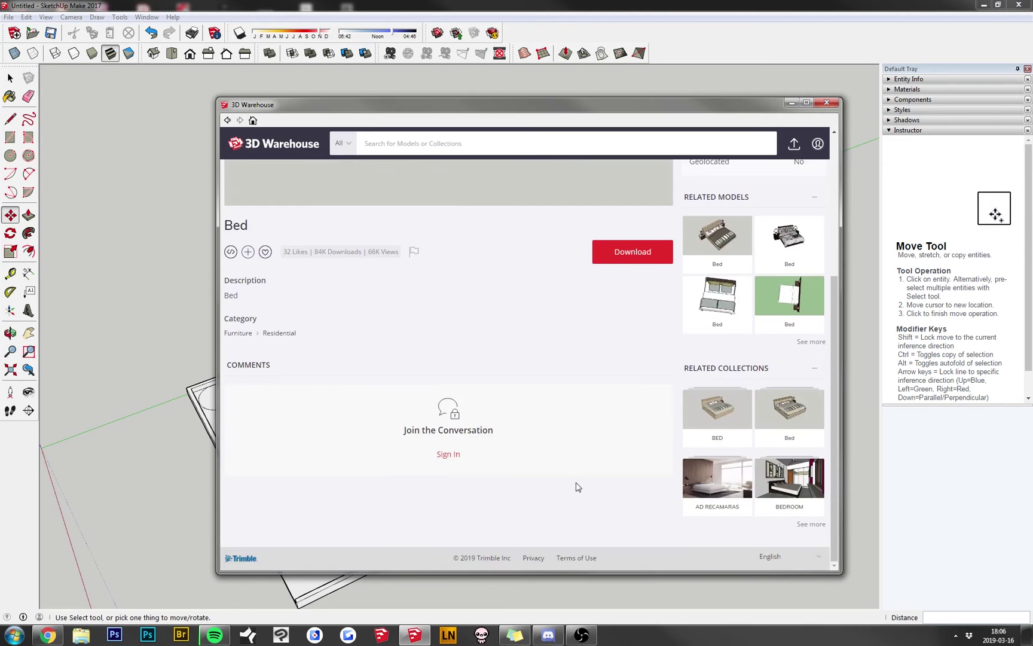
{"action": "scroll", "coordinate": [573, 485], "scroll_direction": "up", "scroll_amount": 3}
{"action": "scroll", "coordinate": [469, 489], "scroll_direction": "down", "scroll_amount": 2}
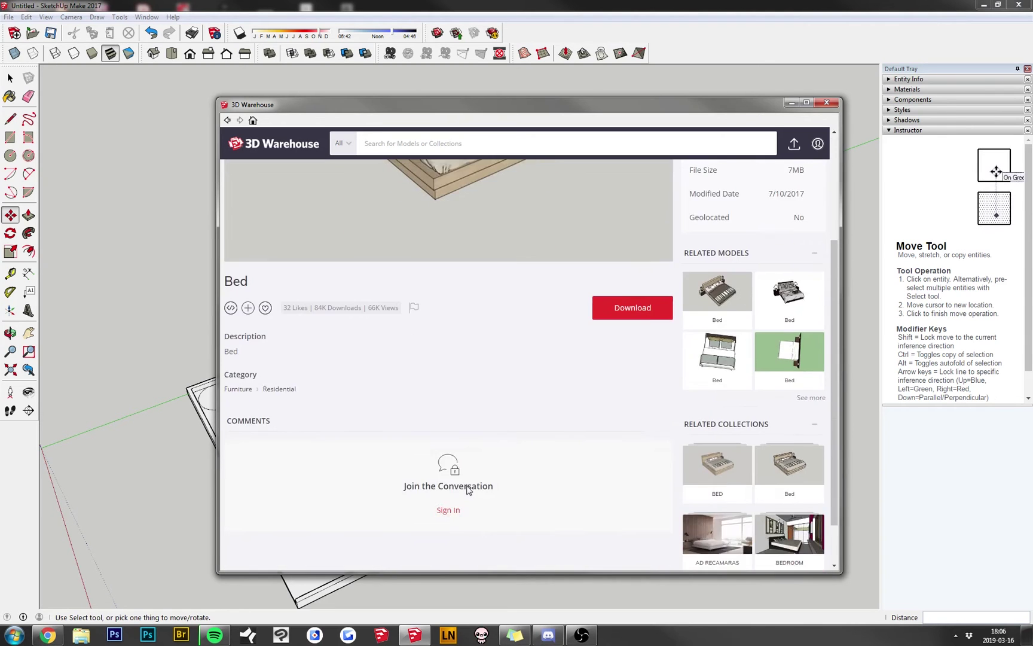
{"action": "scroll", "coordinate": [549, 480], "scroll_direction": "up", "scroll_amount": 2}
- Download the bed directly into the open model and place it on the floor over the corner rectangle near the back wall
{"action": "left_click", "coordinate": [627, 468]}
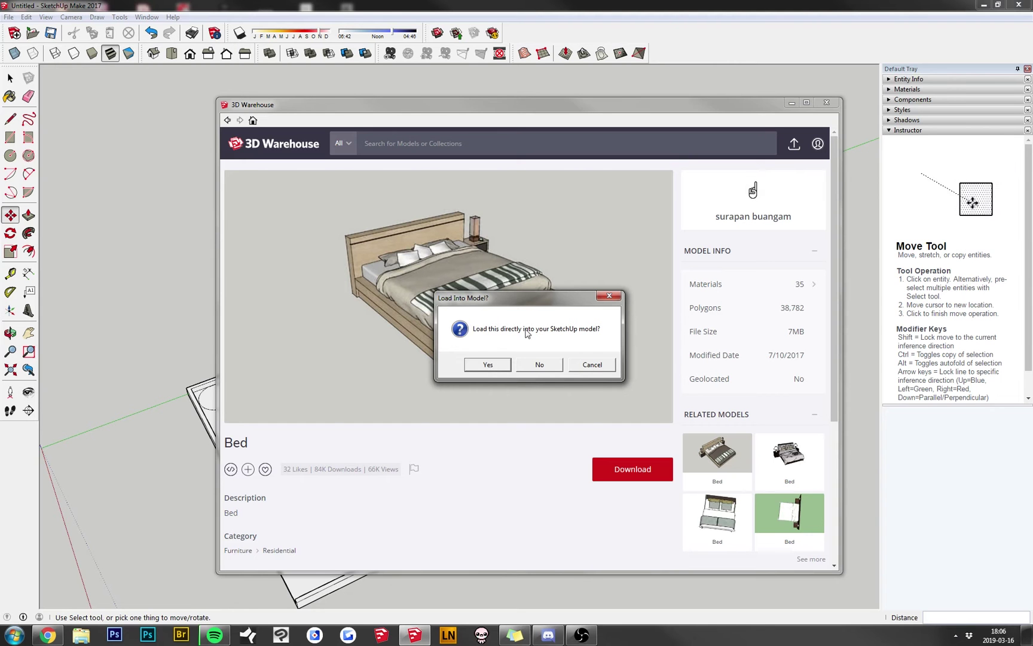
{"action": "left_click", "coordinate": [488, 364]}
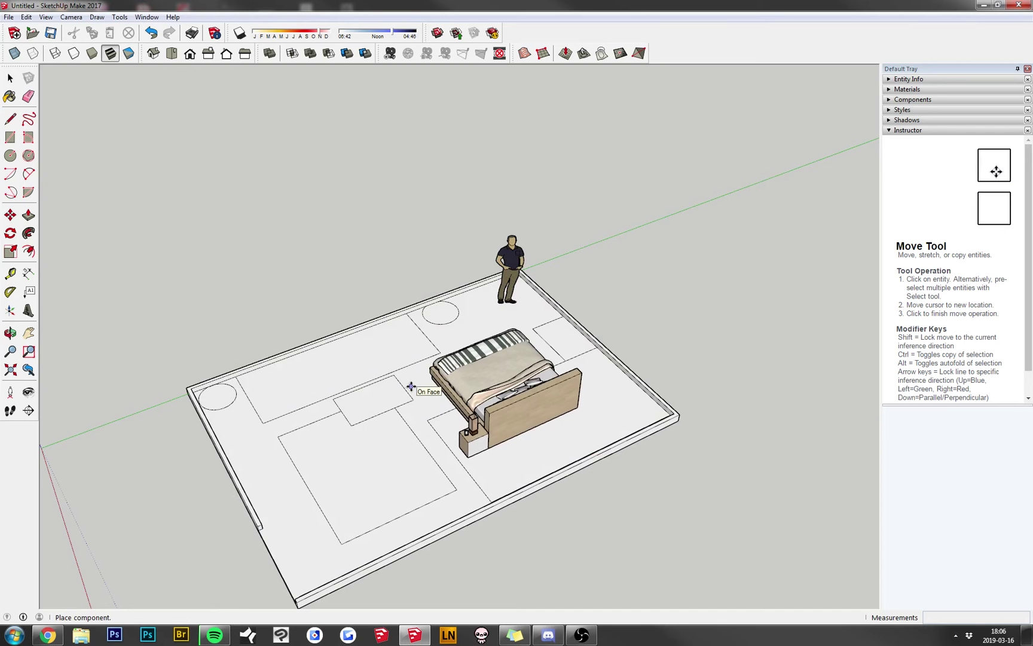
{"action": "middle_click_drag", "start_coordinate": [657, 304], "coordinate": [591, 353]}
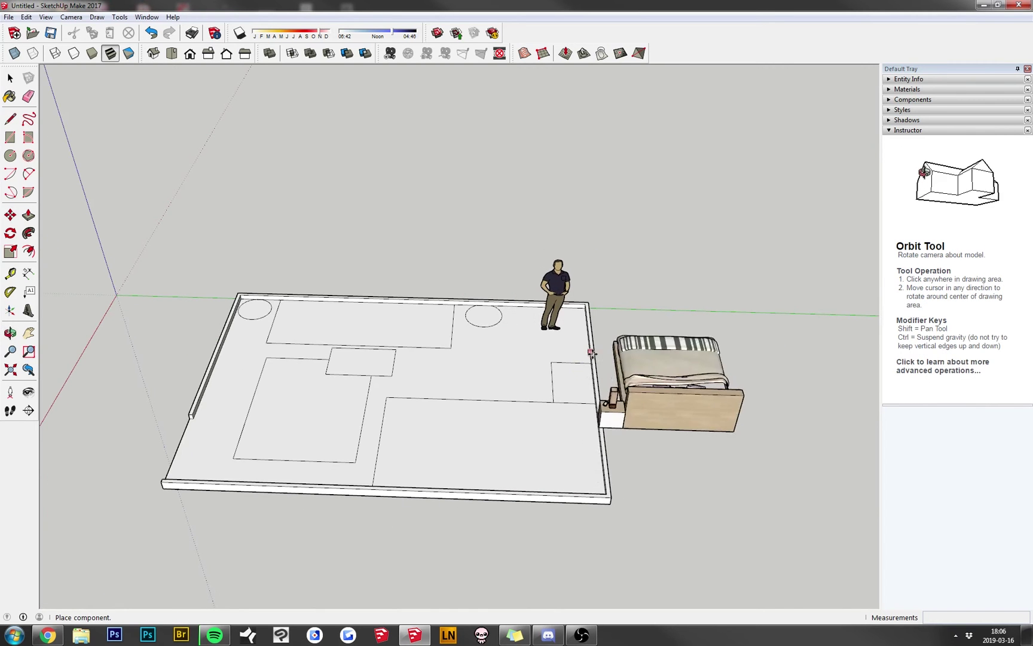
{"action": "left_click", "coordinate": [420, 373]}
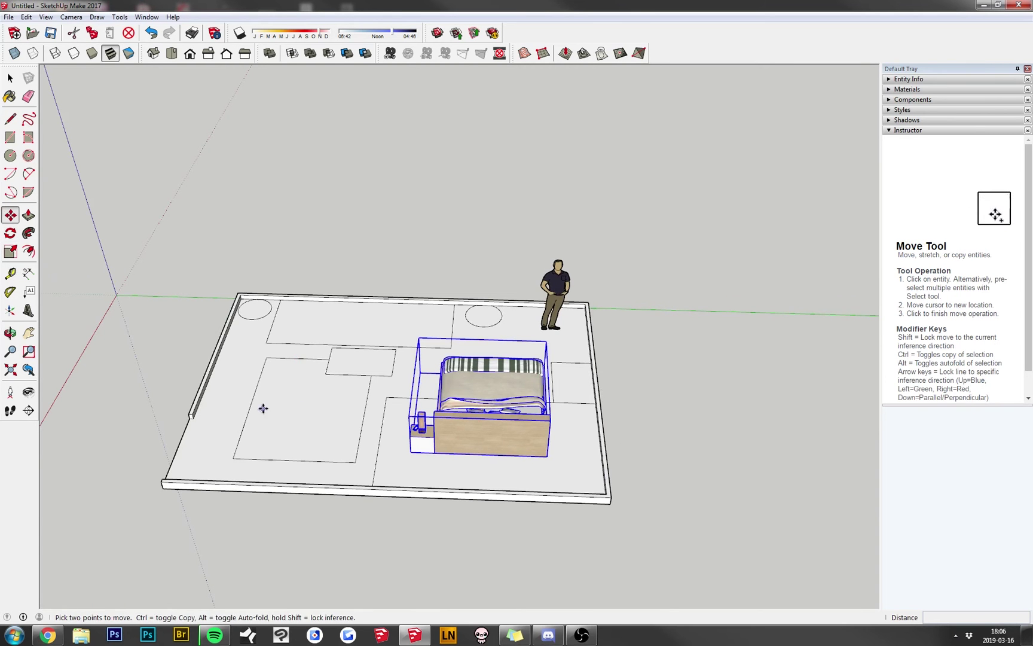
- Rotate the bed on the floor plane in three successive 90-degree turns so its headboard faces the same way as the room's back wall
{"action": "middle_click_drag", "start_coordinate": [263, 408], "coordinate": [694, 454]}
{"action": "middle_click_drag", "start_coordinate": [629, 323], "coordinate": [613, 292]}
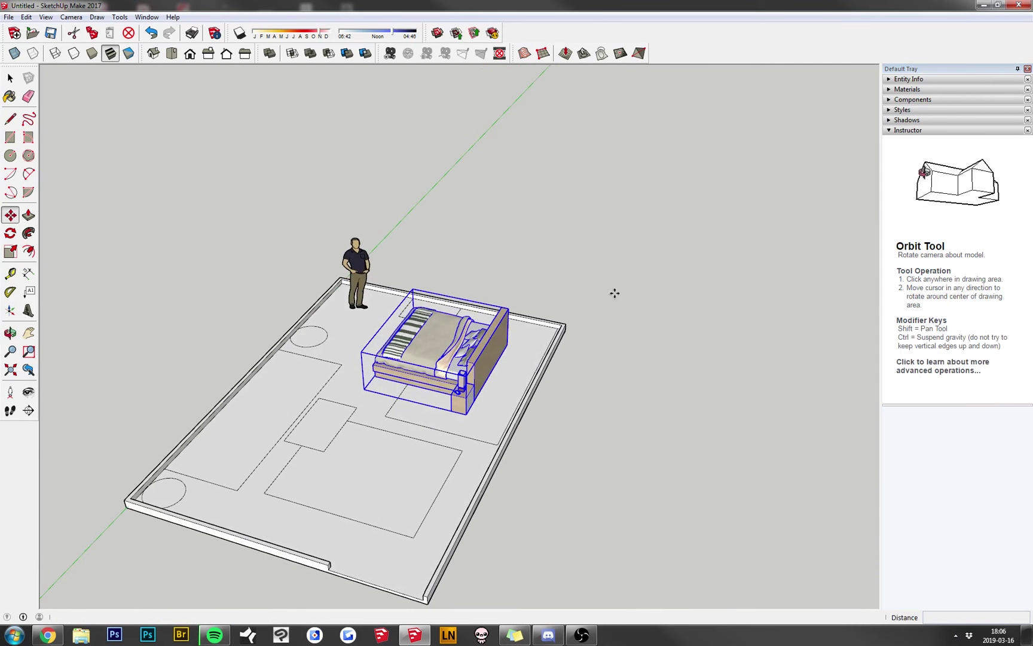
{"action": "left_click", "coordinate": [12, 233]}
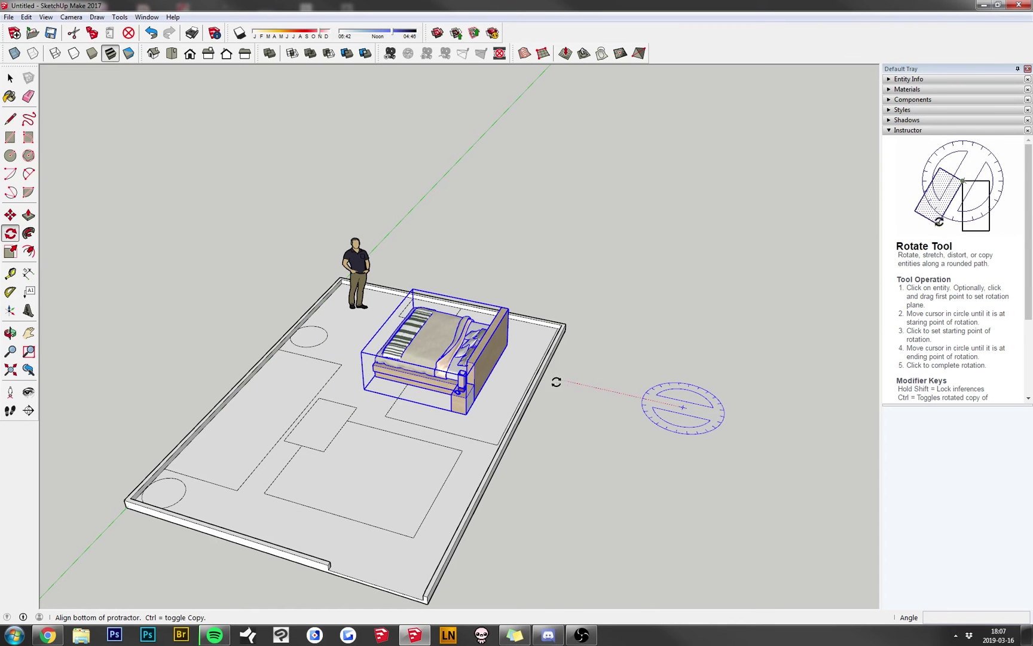
{"action": "left_click", "coordinate": [658, 477]}
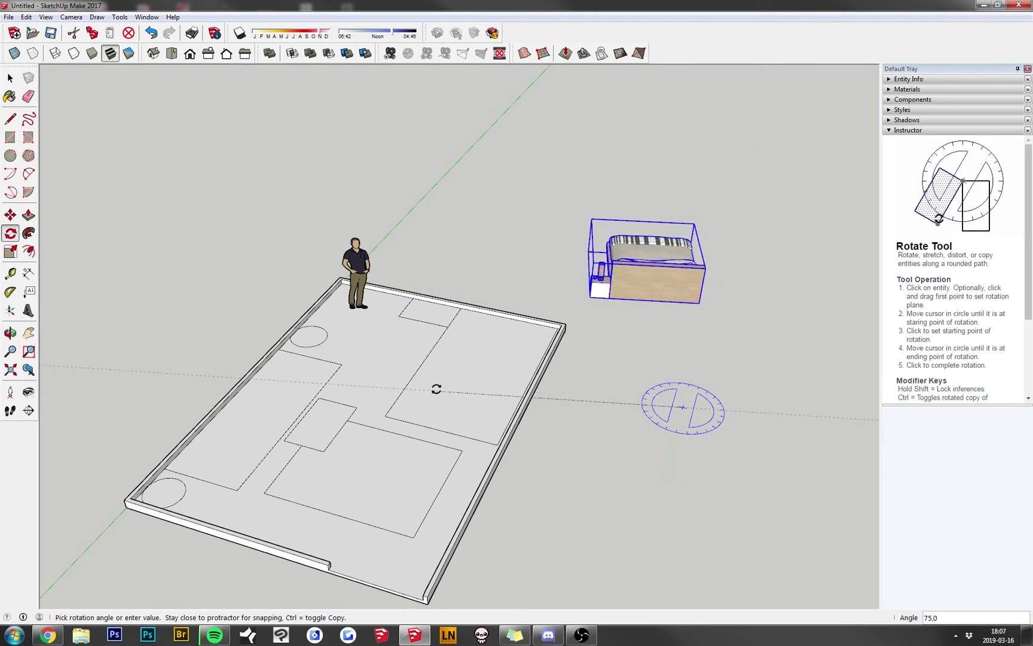
{"action": "left_click", "coordinate": [406, 344]}
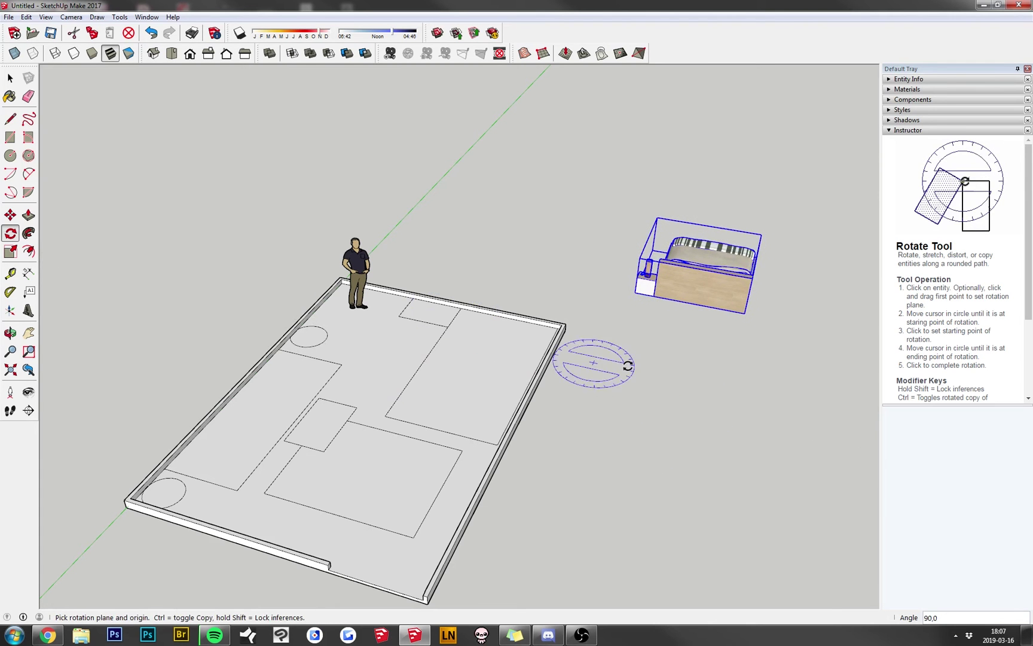
{"action": "middle_click_drag", "start_coordinate": [547, 368], "coordinate": [749, 369]}
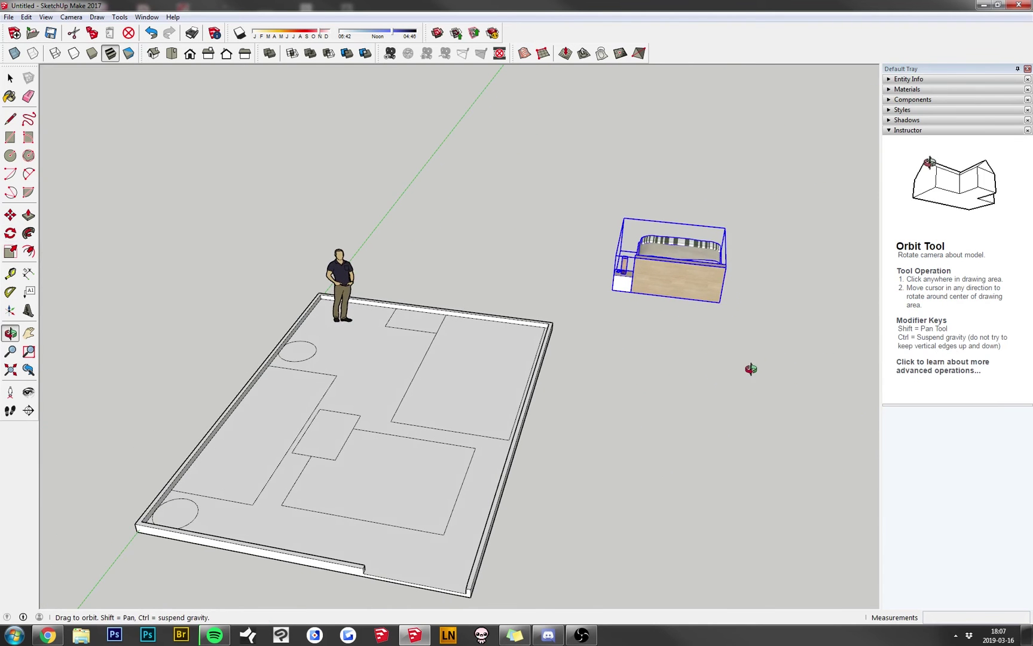
{"action": "left_click", "coordinate": [427, 350]}
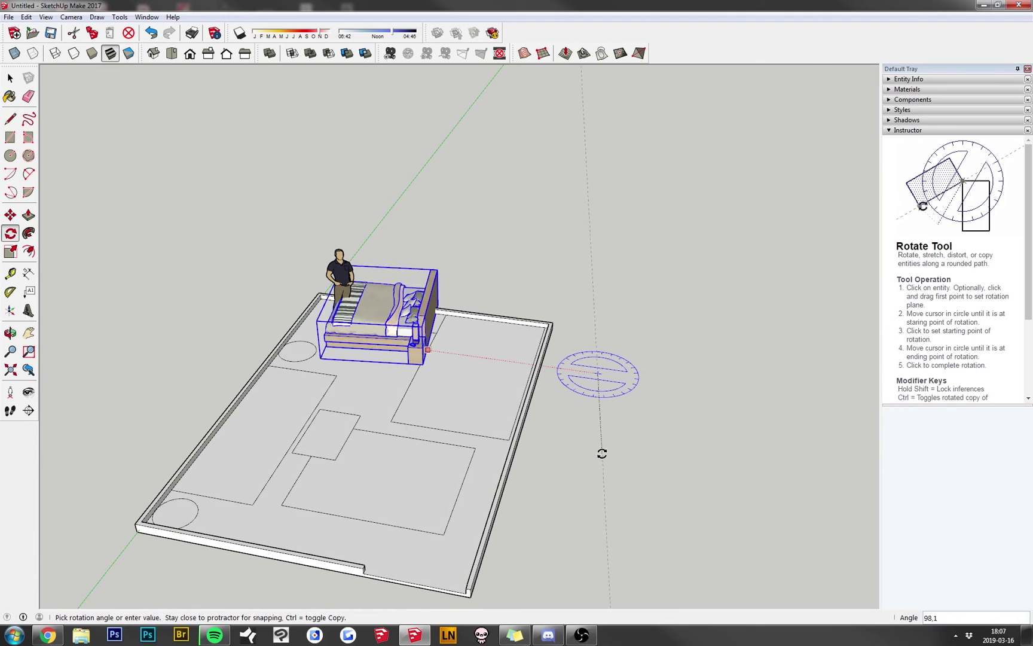
{"action": "left_click", "coordinate": [583, 445]}
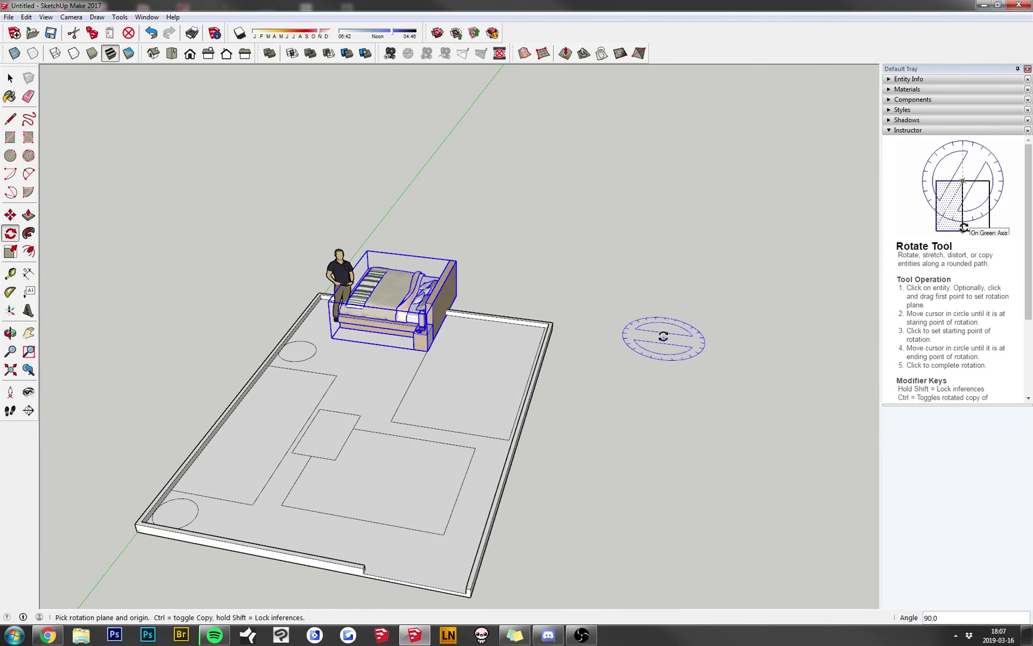
{"action": "left_click_drag", "start_coordinate": [663, 333], "coordinate": [511, 308]}
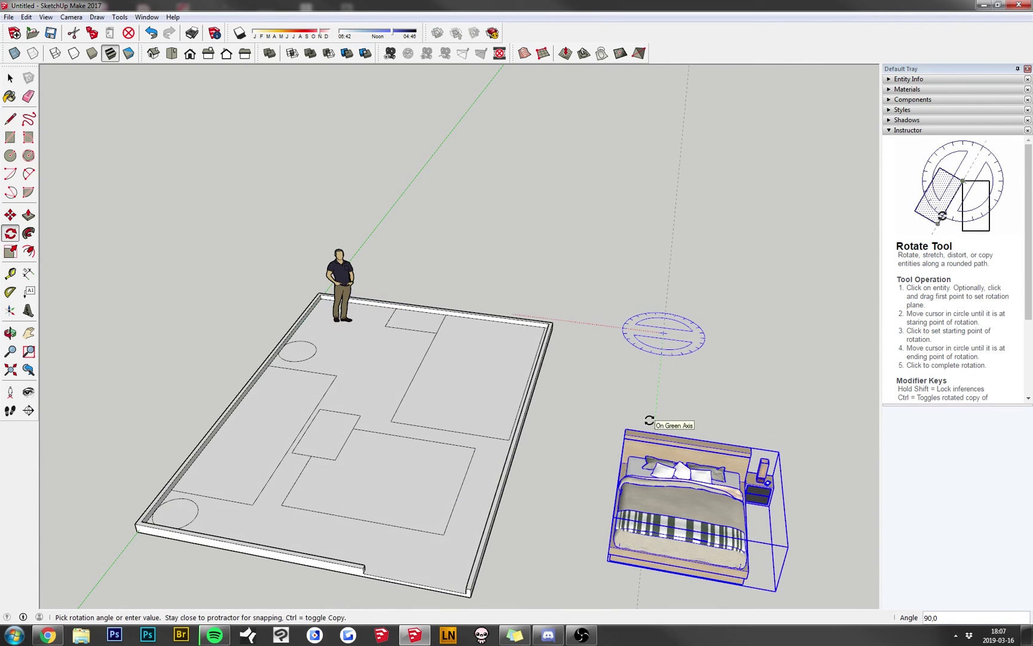
- Move the bed by its front corner onto the empty ground just outside the room's long side wall
{"action": "left_click", "coordinate": [10, 216]}
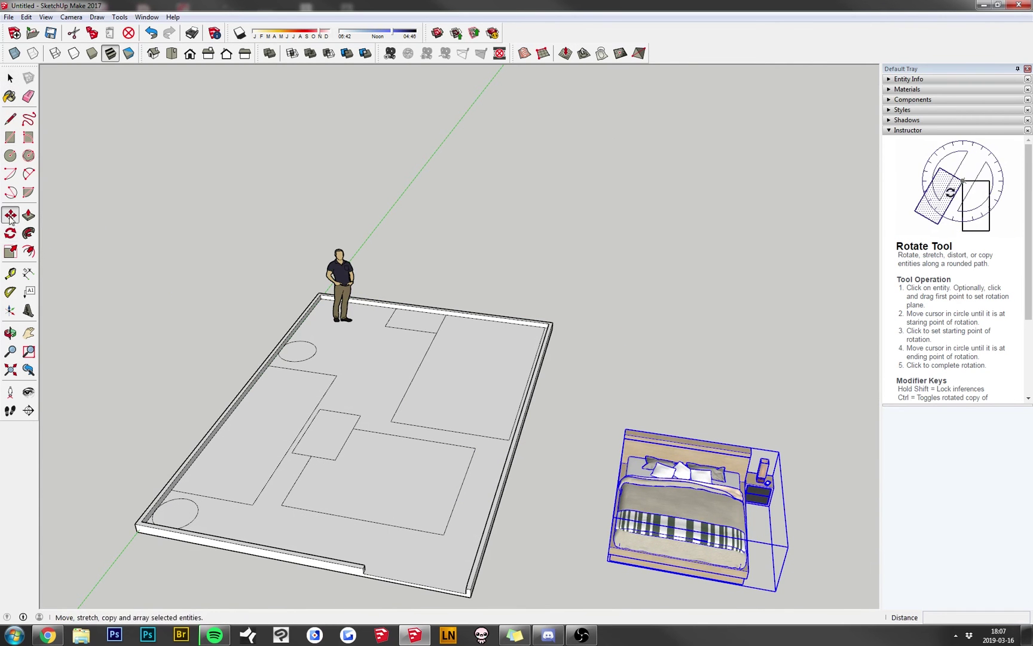
{"action": "left_click", "coordinate": [610, 561]}
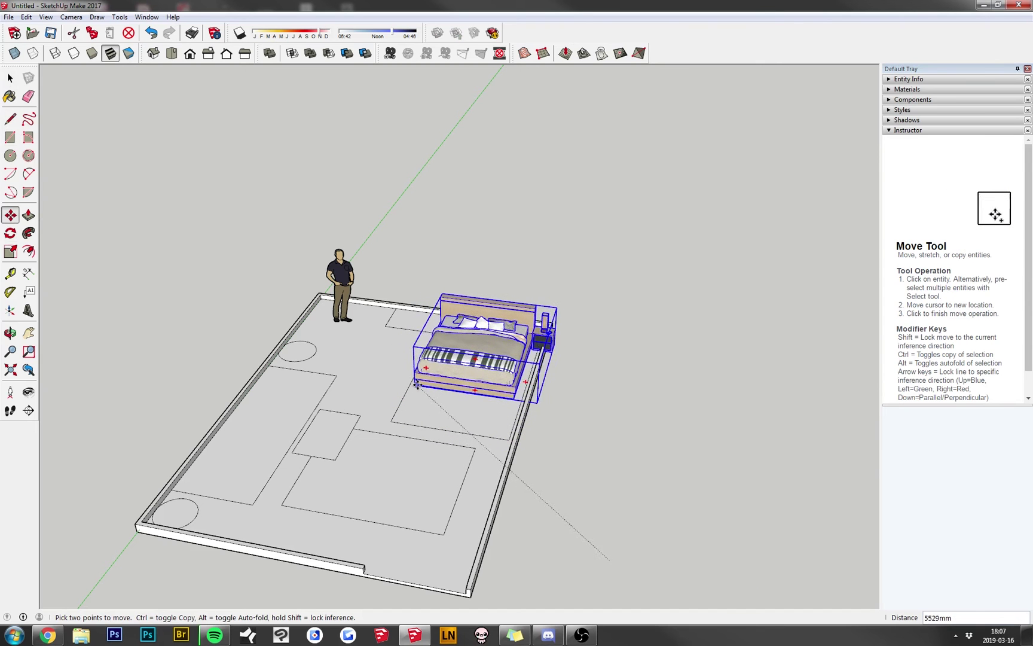
{"action": "left_click", "coordinate": [575, 396]}
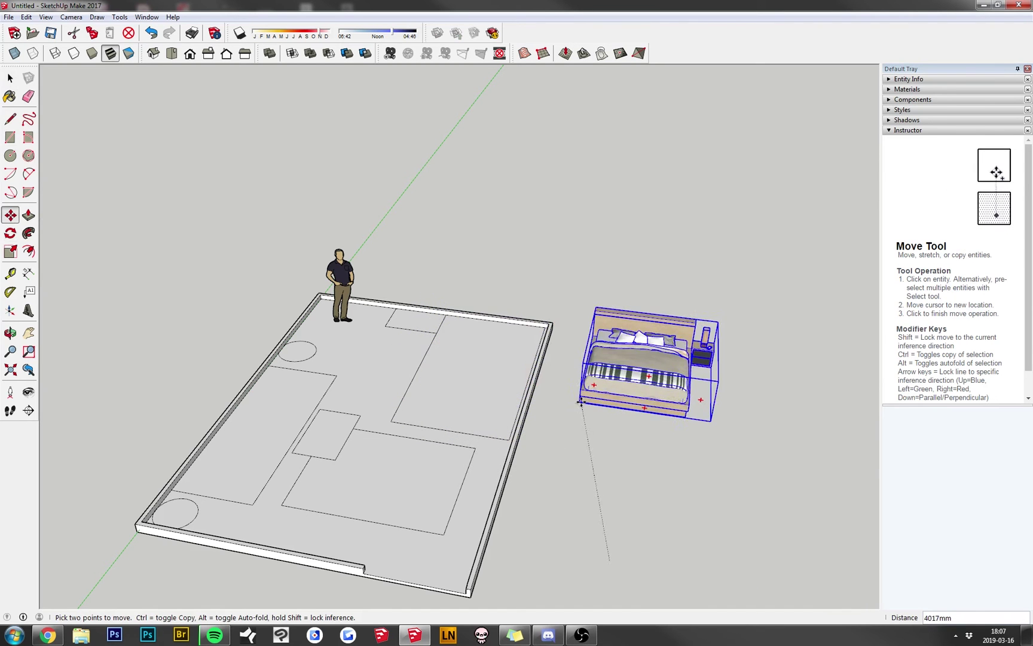
{"action": "middle_click_drag", "start_coordinate": [765, 399], "coordinate": [574, 478]}
- Open the bed component for editing and examine the bed and the attached nightstand up close
{"action": "left_click", "coordinate": [3, 81]}
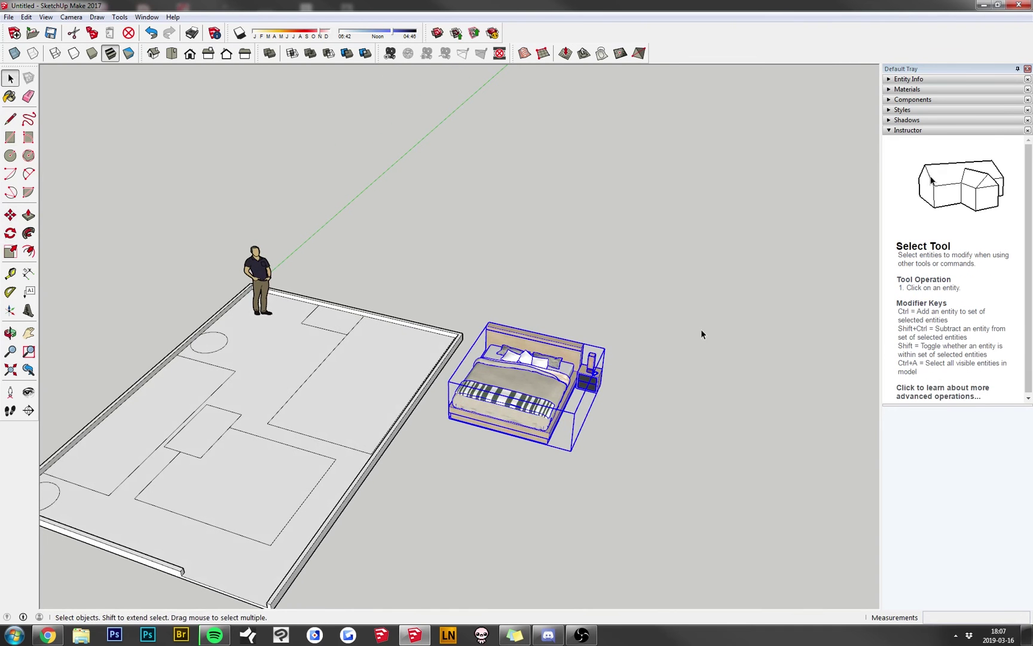
{"action": "left_click", "coordinate": [612, 385]}
{"action": "middle_click_drag", "start_coordinate": [613, 384], "coordinate": [481, 397]}
{"action": "left_click", "coordinate": [467, 391]}
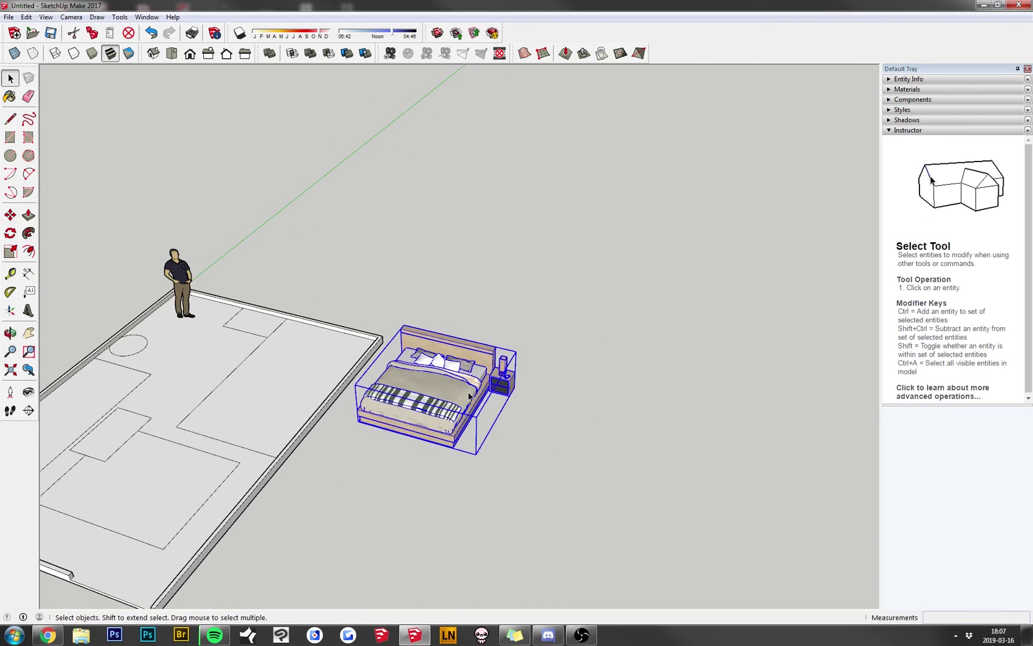
{"action": "double_click", "coordinate": [467, 391]}
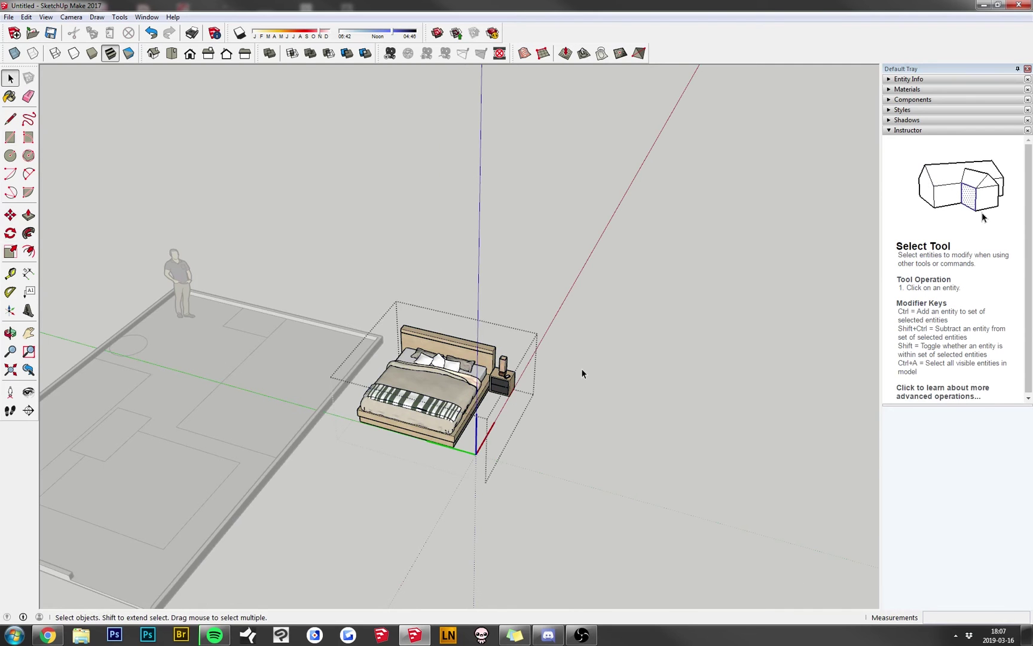
{"action": "scroll", "coordinate": [581, 371], "scroll_direction": "up", "scroll_amount": 3}
{"action": "middle_click_drag", "start_coordinate": [470, 396], "coordinate": [619, 429]}
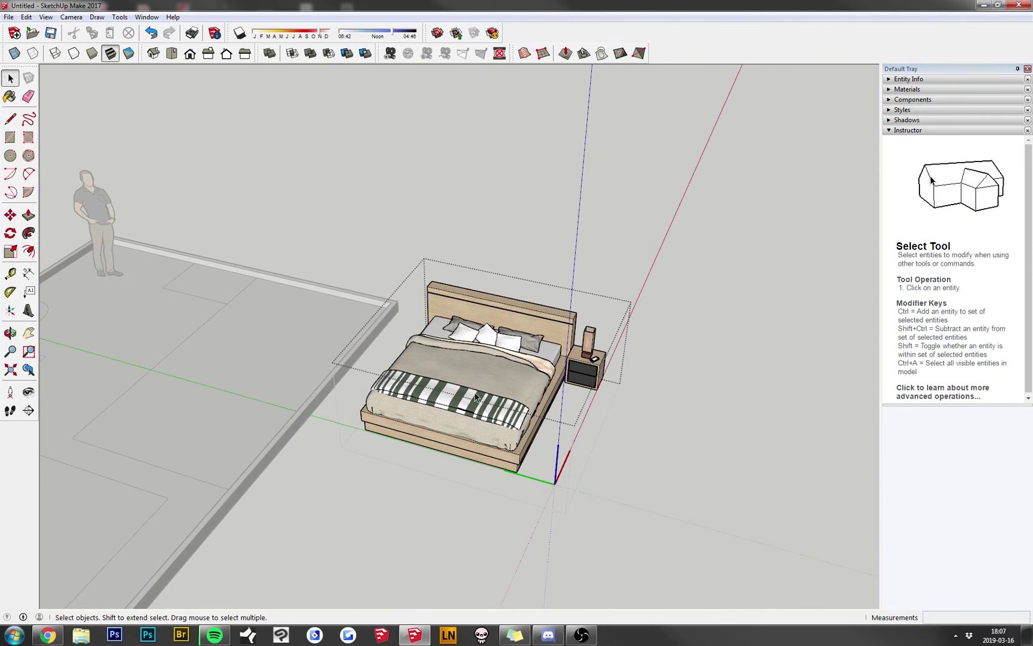
{"action": "scroll", "coordinate": [611, 399], "scroll_direction": "up", "scroll_amount": 2}
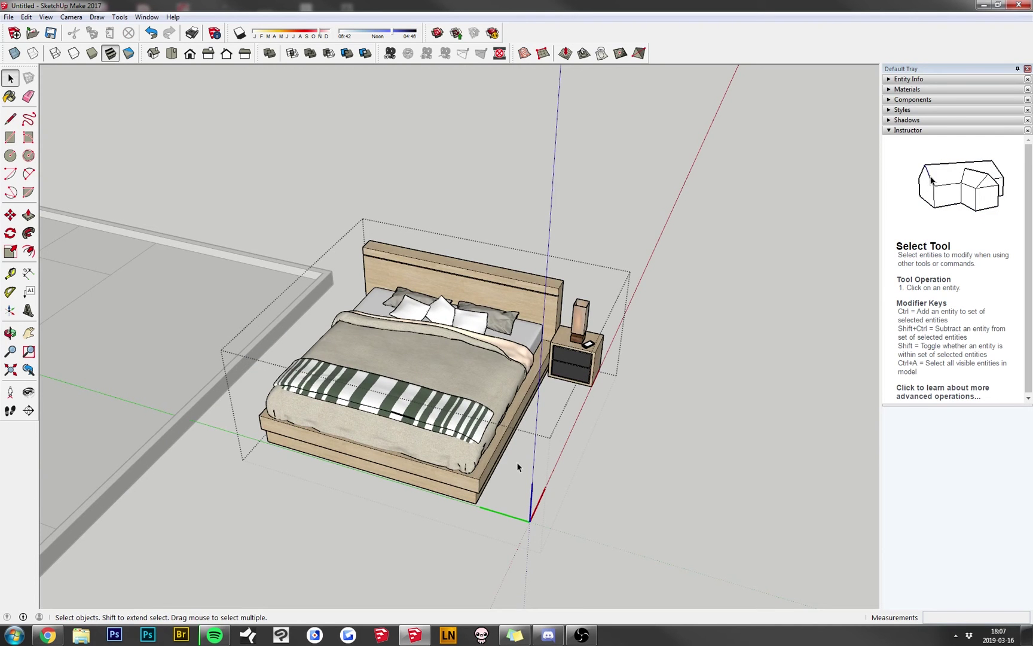
{"action": "middle_click_drag", "start_coordinate": [517, 467], "coordinate": [620, 484]}
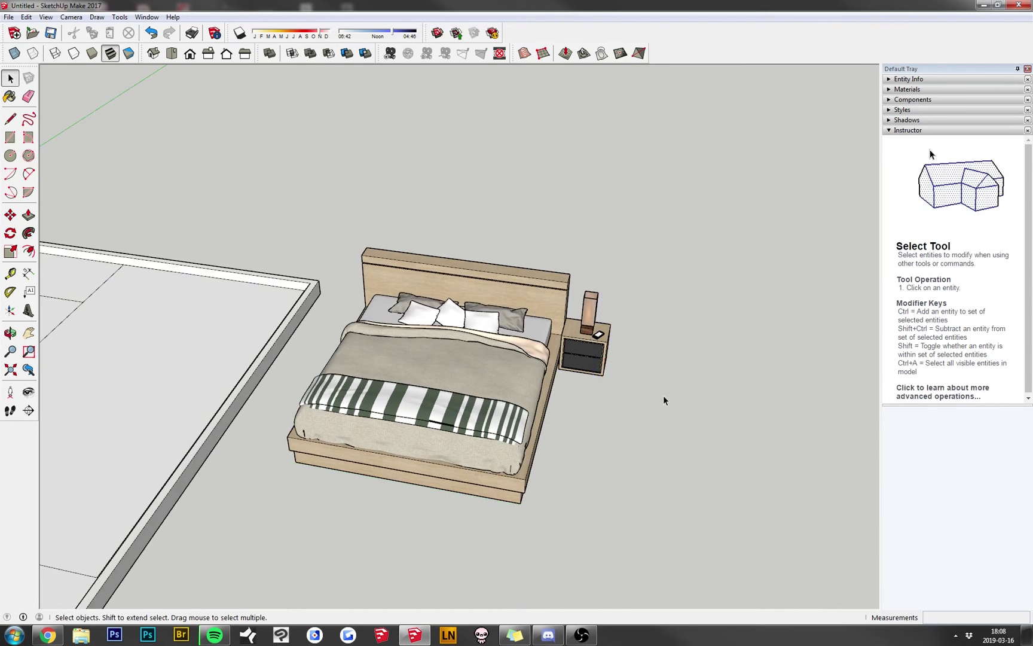
- Inside the bed component, open the nested nightstand group and delete the nightstand together with its lamp
{"action": "scroll", "coordinate": [352, 477], "scroll_direction": "down", "scroll_amount": 4}
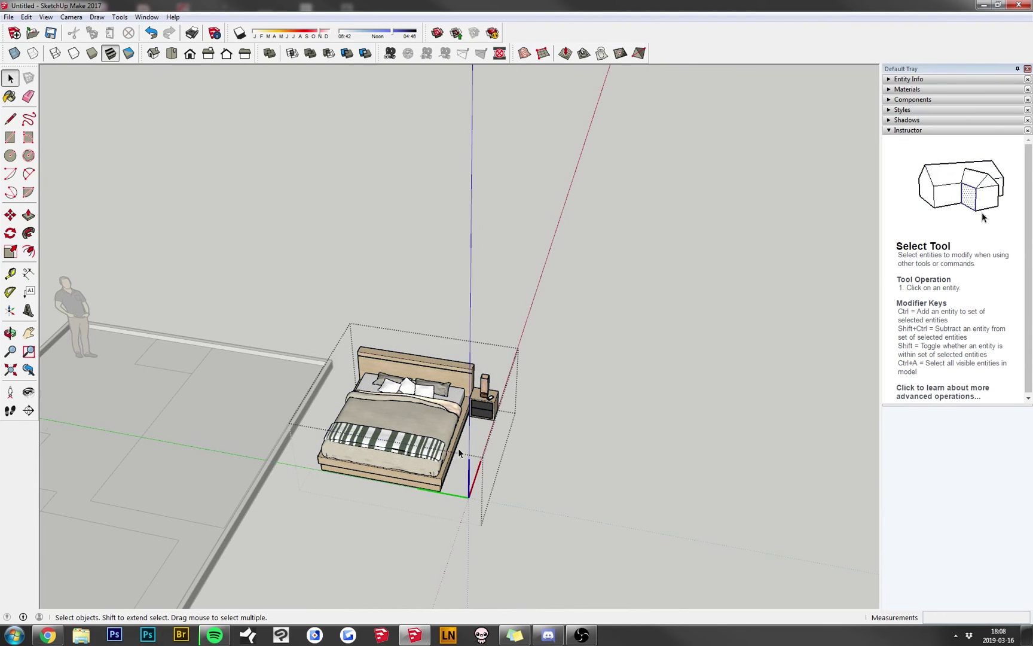
{"action": "scroll", "coordinate": [458, 452], "scroll_direction": "up", "scroll_amount": 5}
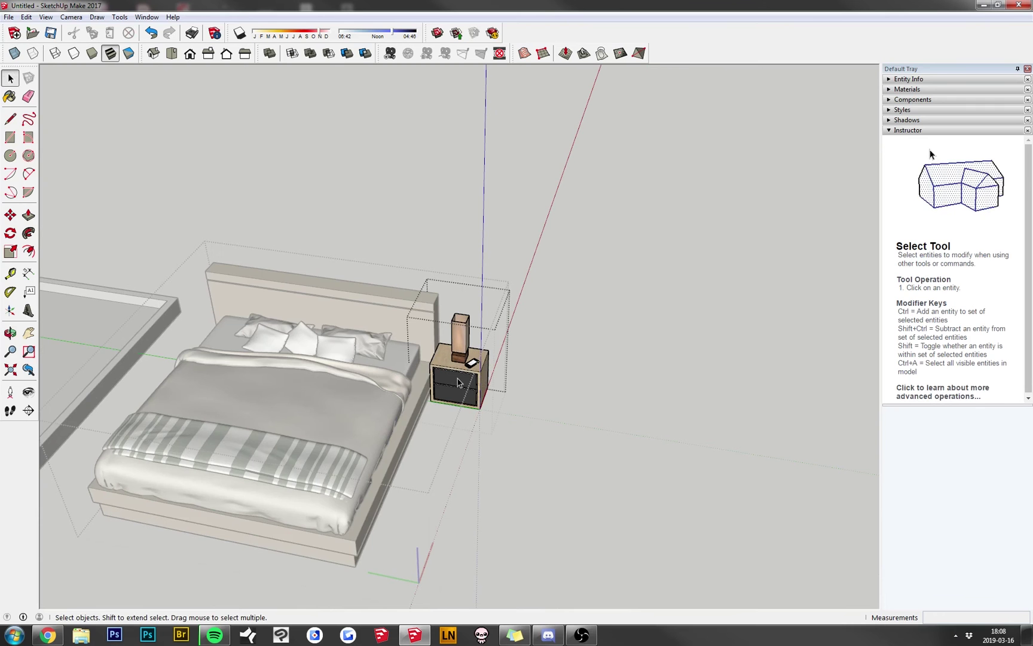
{"action": "left_click", "coordinate": [427, 436]}
{"action": "middle_click_drag", "start_coordinate": [427, 446], "coordinate": [514, 434]}
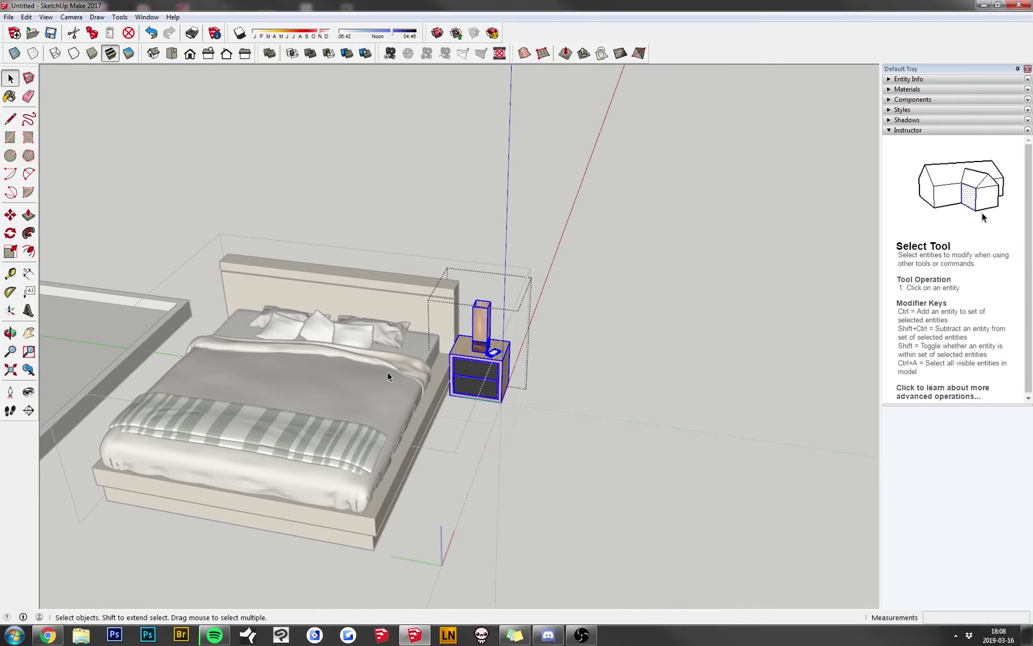
{"action": "left_click", "coordinate": [10, 216]}
{"action": "key", "text": "Delete"}
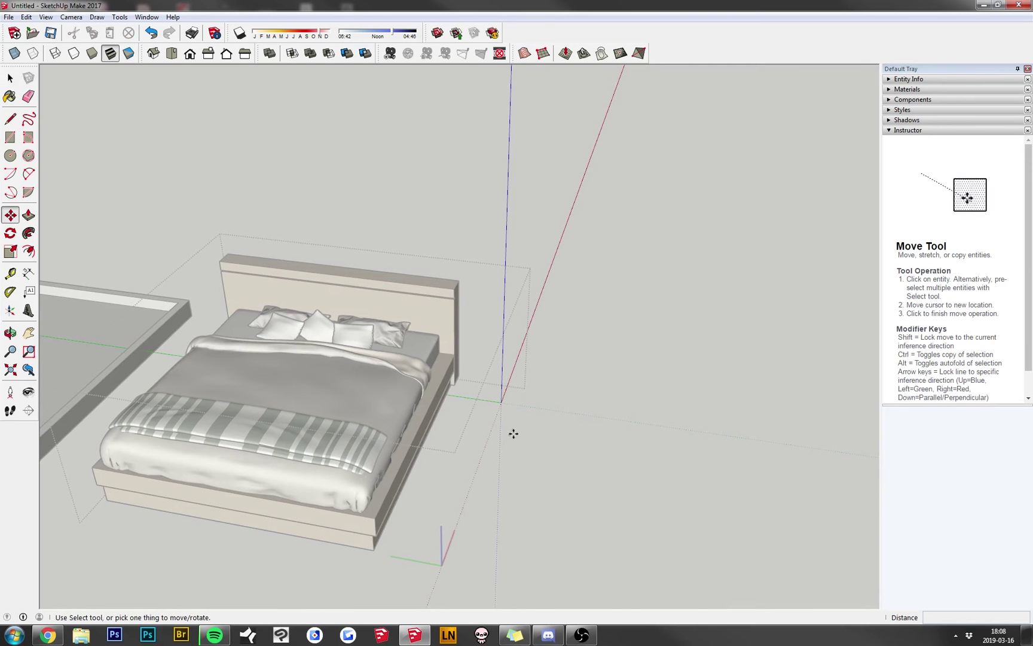
{"action": "key", "text": "space"}
- Close the bed component and move the bed by its front corner about 2950 mm into the room, over the bed outline by the back wall
{"action": "middle_click_drag", "start_coordinate": [625, 369], "coordinate": [713, 399]}
{"action": "scroll", "coordinate": [696, 396], "scroll_direction": "down", "scroll_amount": 5}
{"action": "middle_click_drag", "start_coordinate": [640, 412], "coordinate": [526, 485]}
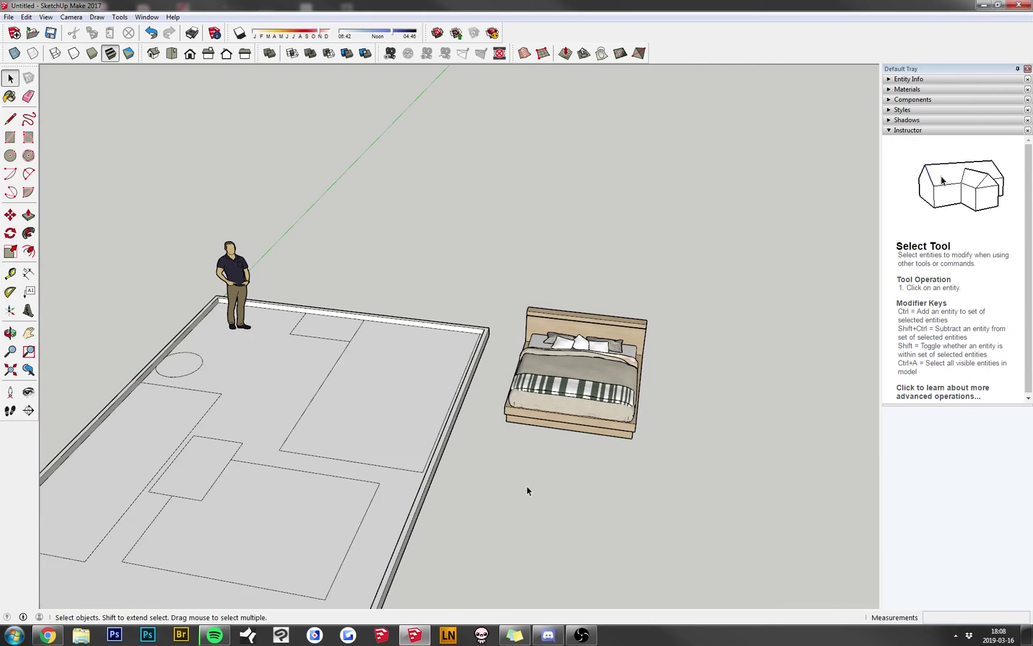
{"action": "middle_click_drag", "start_coordinate": [654, 475], "coordinate": [622, 442], "text": "shift"}
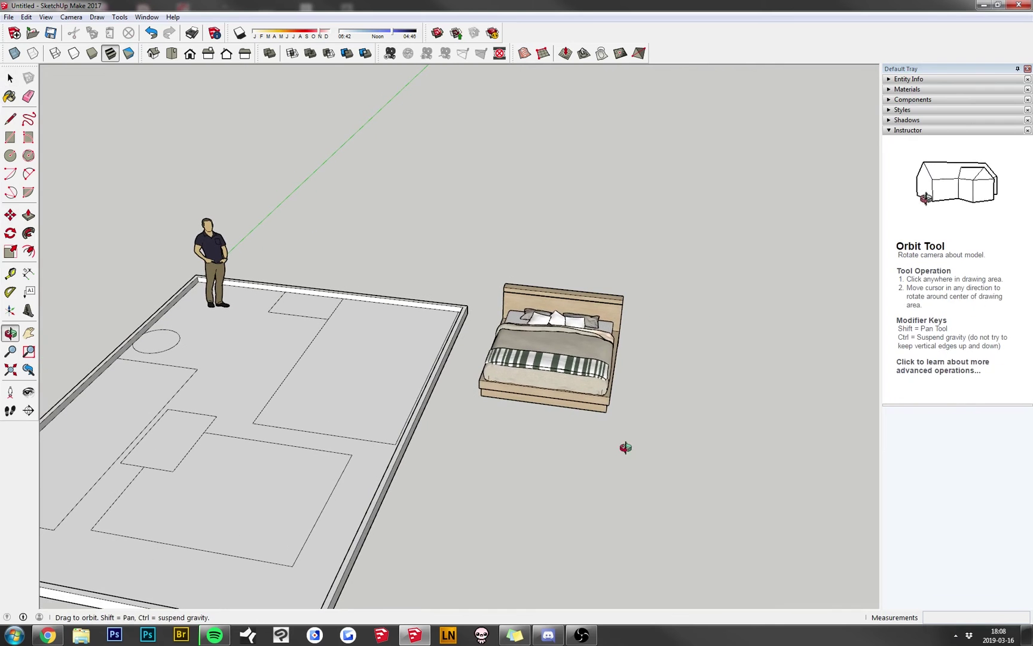
{"action": "left_click", "coordinate": [10, 215]}
{"action": "left_click", "coordinate": [482, 397]}
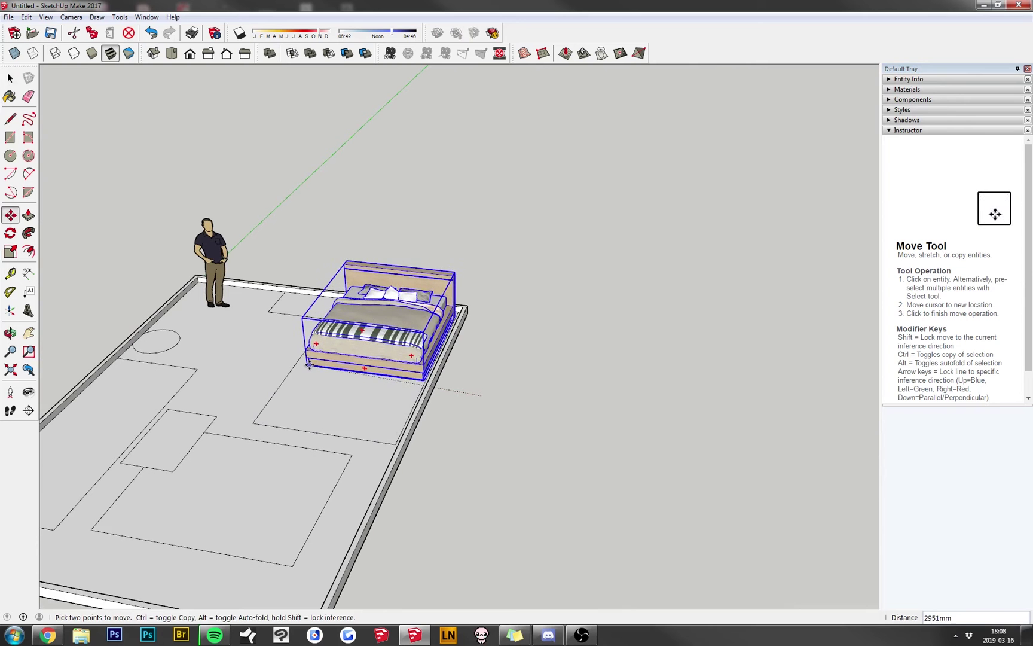
{"action": "left_click", "coordinate": [309, 365]}
- Start the Scale tool on the bed so its scaling grips can be used against the floor outline
{"action": "middle_click_drag", "start_coordinate": [450, 381], "coordinate": [461, 342]}
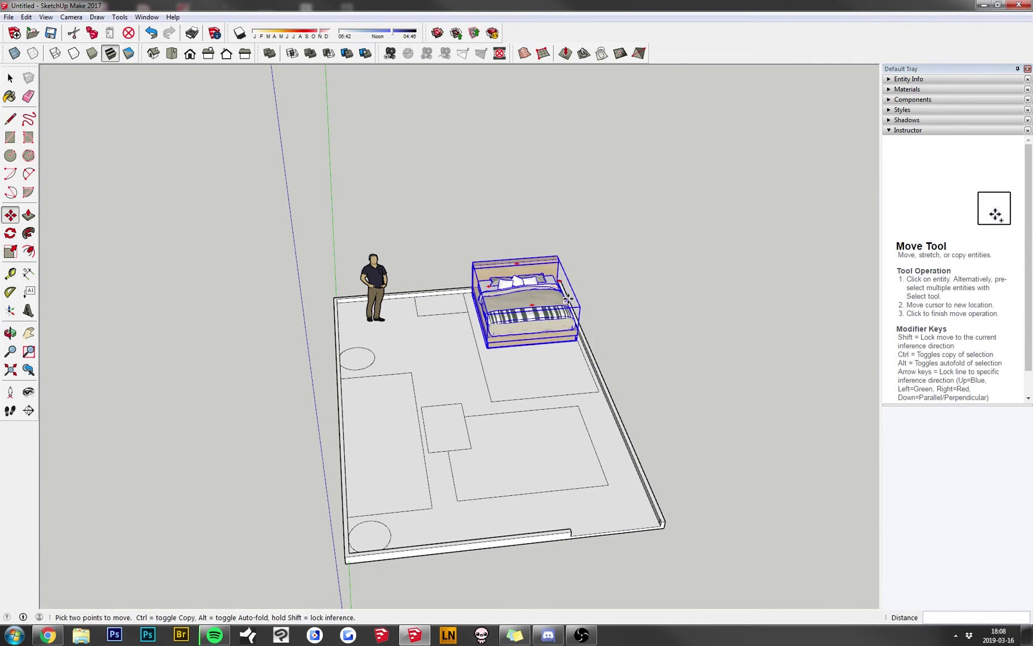
{"action": "key", "text": "space"}
{"action": "left_click", "coordinate": [11, 214]}
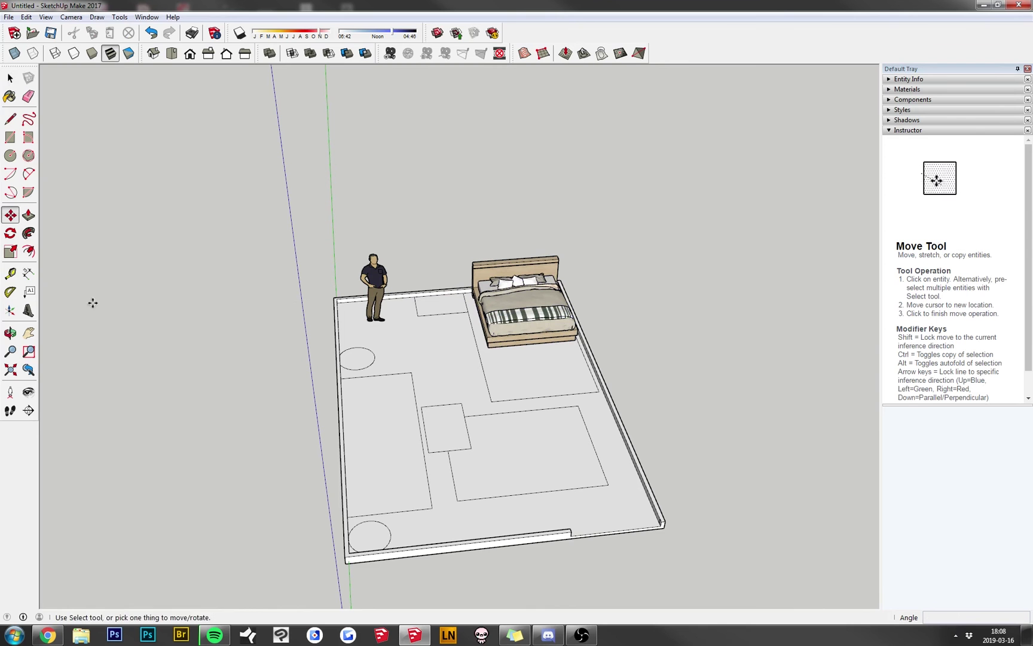
{"action": "left_click", "coordinate": [10, 251]}
{"action": "key", "text": "o"}
{"action": "left_click_drag", "start_coordinate": [634, 295], "coordinate": [539, 314]}
{"action": "middle_click_drag", "start_coordinate": [539, 314], "coordinate": [345, 364]}
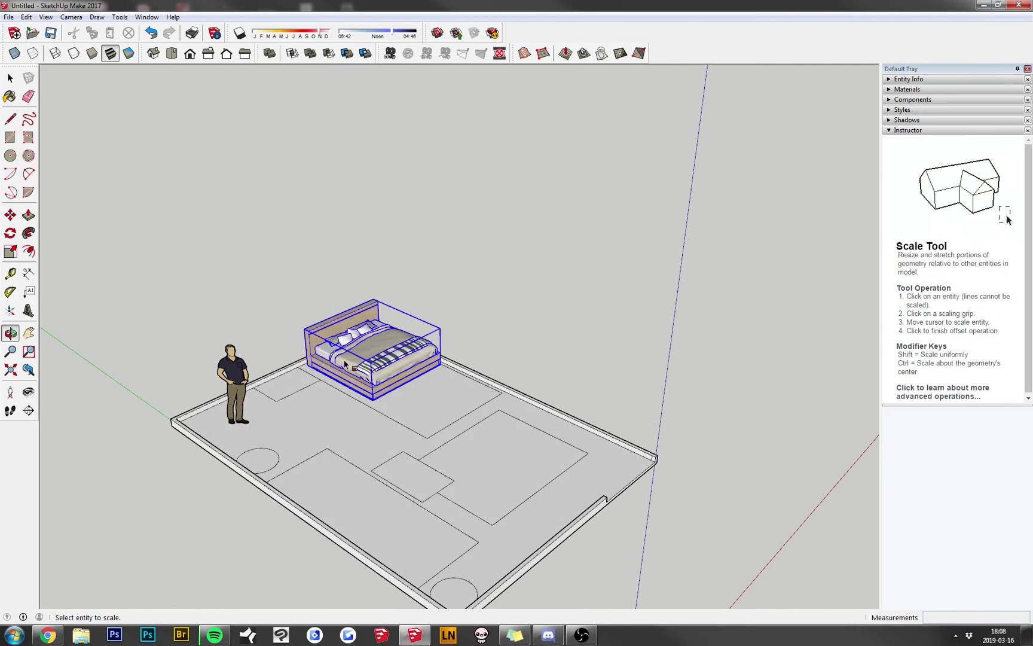
{"action": "left_click", "coordinate": [387, 371]}
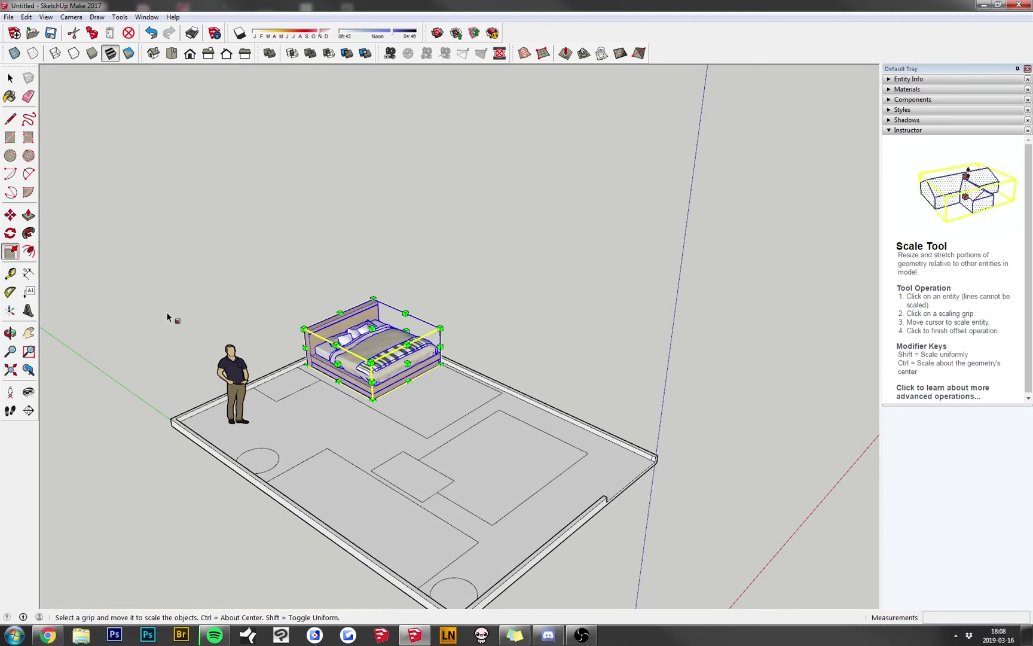
{"action": "middle_click_drag", "start_coordinate": [166, 312], "coordinate": [311, 443]}
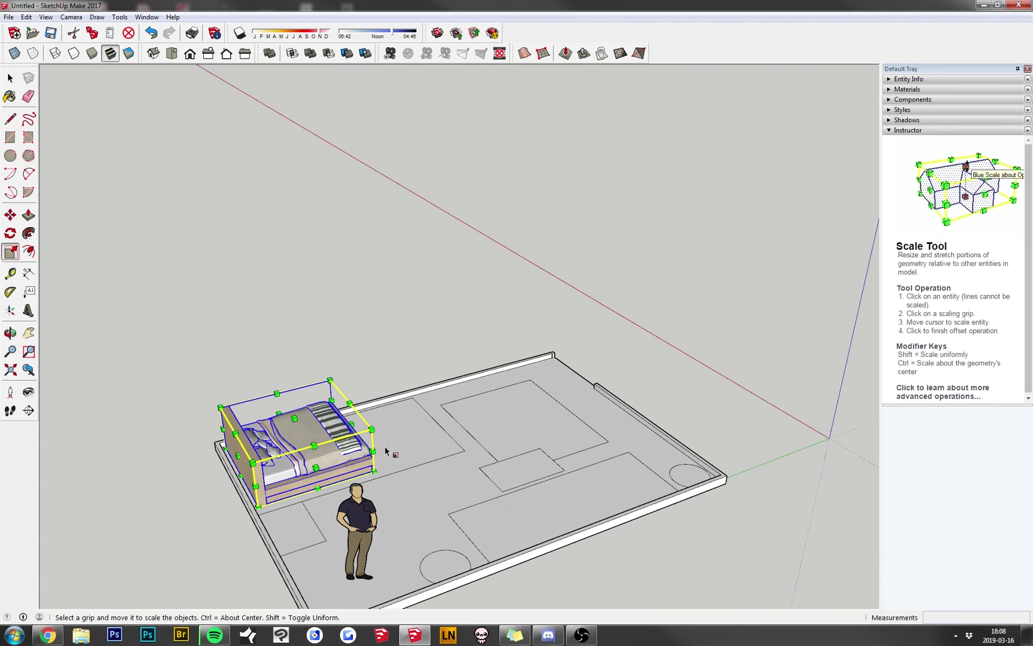
{"action": "middle_click_drag", "start_coordinate": [468, 347], "coordinate": [404, 407]}
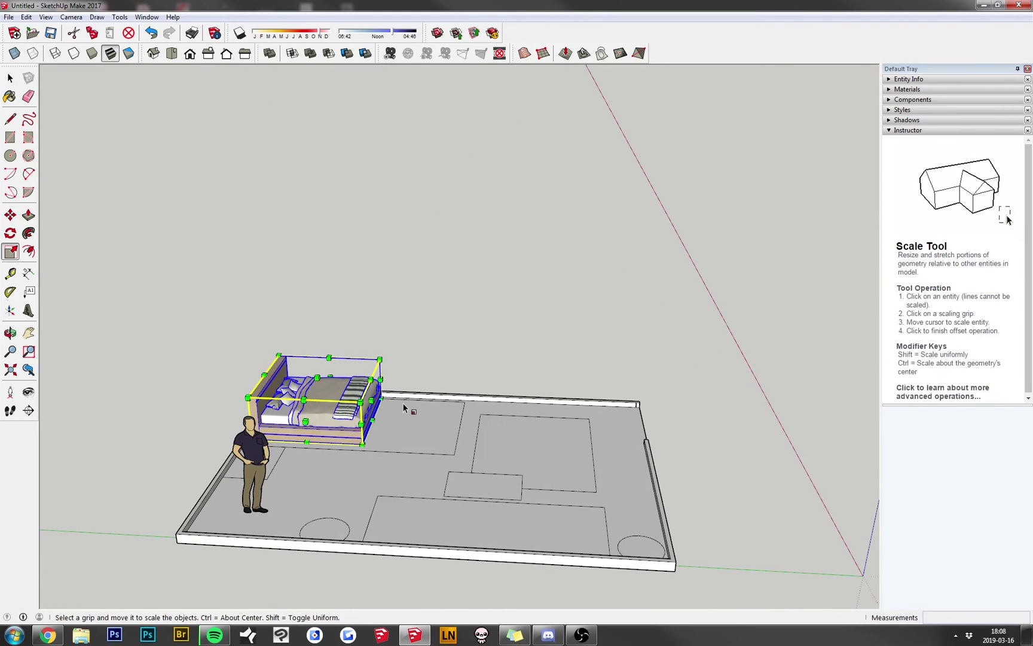
{"action": "left_click_drag", "start_coordinate": [373, 399], "coordinate": [401, 418]}
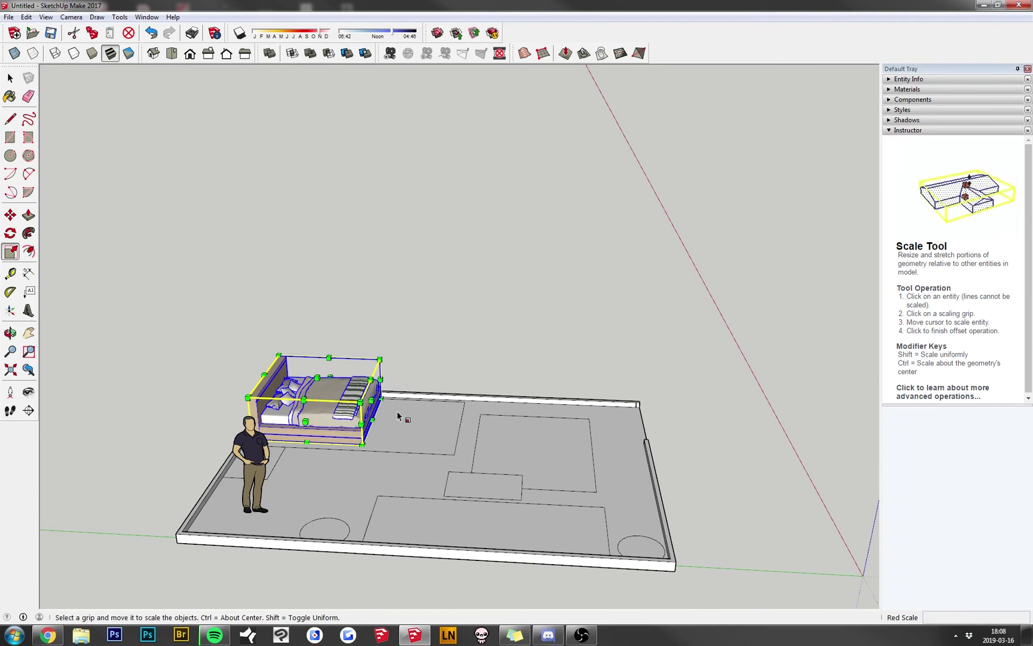
{"action": "middle_click_drag", "start_coordinate": [403, 353], "coordinate": [350, 423]}
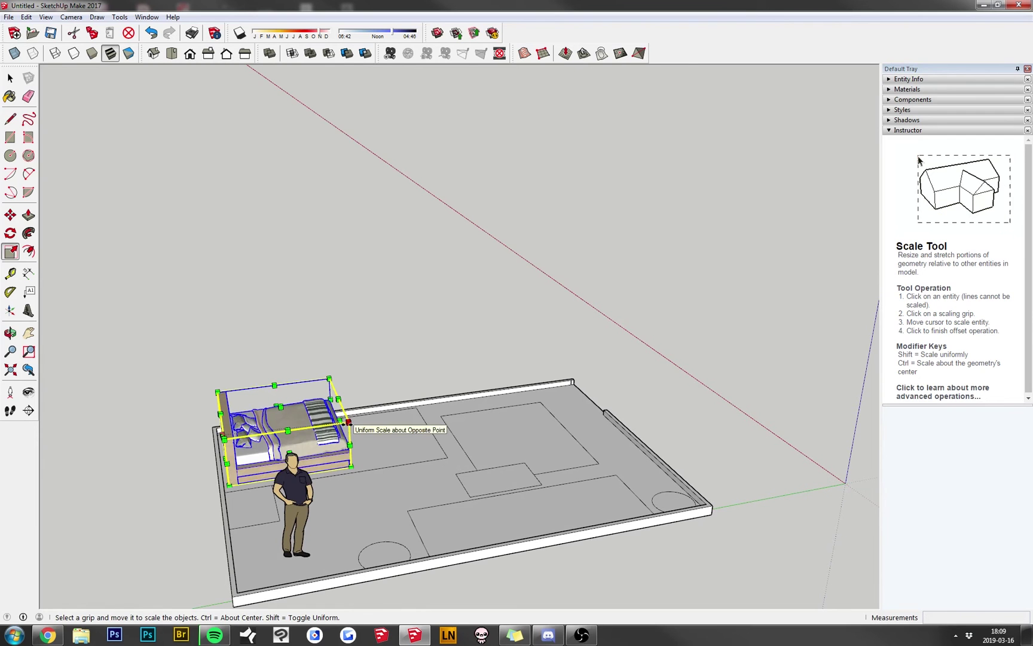
{"action": "mouse_move", "coordinate": [348, 422]}
{"action": "left_mouse_down"}
{"action": "mouse_move", "coordinate": [420, 412]}
{"action": "mouse_move", "coordinate": [368, 421]}
{"action": "left_mouse_up"}
{"action": "key", "text": "Escape"}
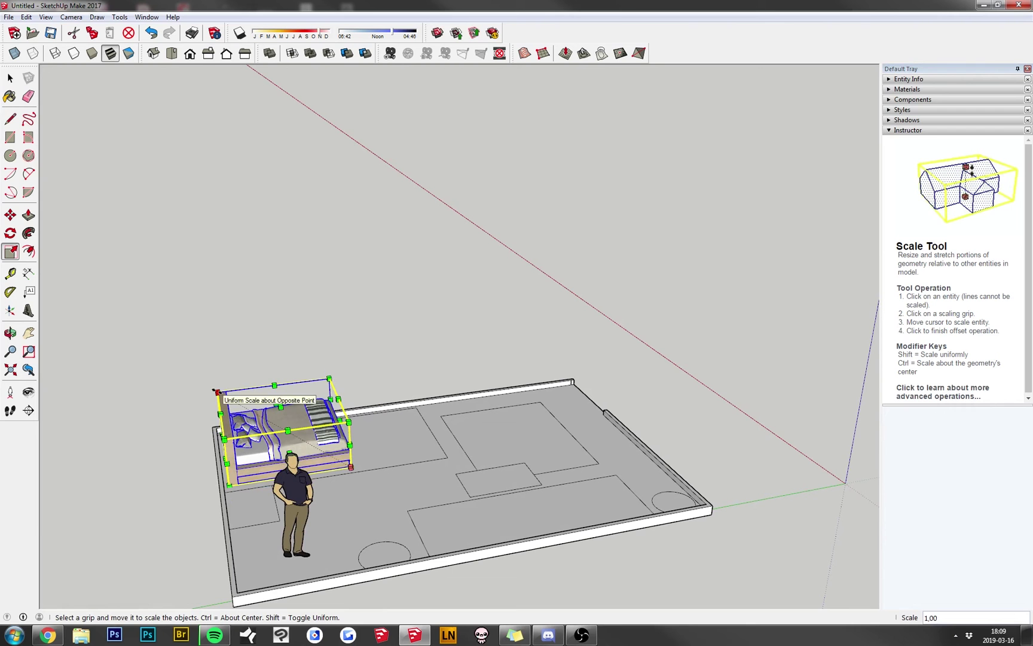
{"action": "left_click", "coordinate": [280, 406]}
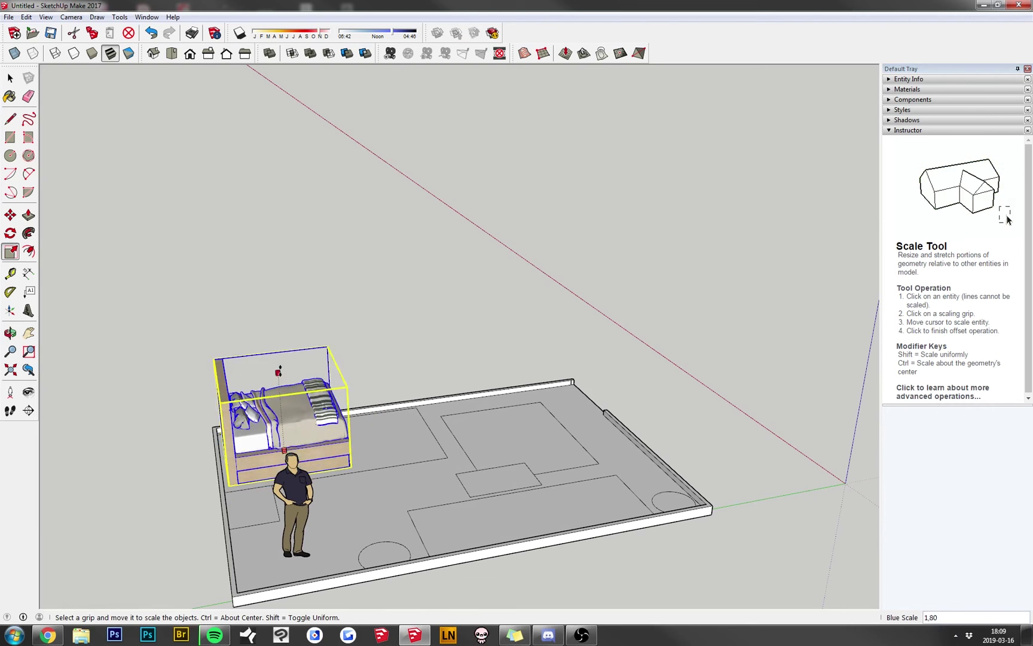
{"action": "key", "text": "Escape"}
{"action": "middle_click_drag", "start_coordinate": [398, 417], "coordinate": [259, 384]}
{"action": "left_click", "coordinate": [381, 393]}
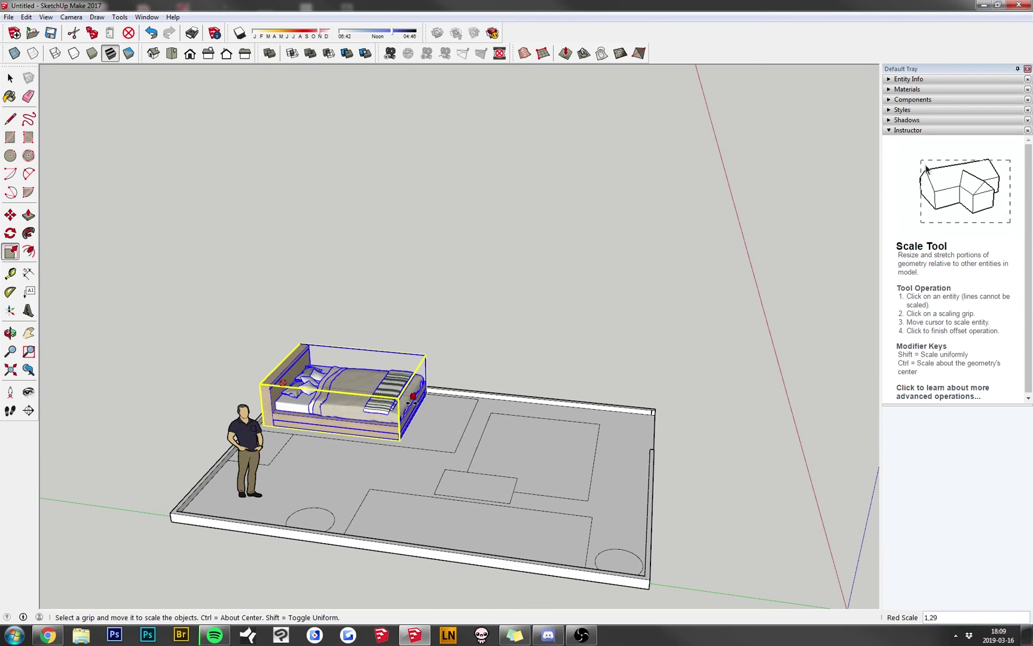
{"action": "key", "text": "Escape"}
- Scale the bed uniformly by about 1.10 over its floor outline
{"action": "middle_click_drag", "start_coordinate": [321, 392], "coordinate": [373, 366]}
{"action": "left_click", "coordinate": [378, 413]}
{"action": "left_click", "coordinate": [395, 411]}
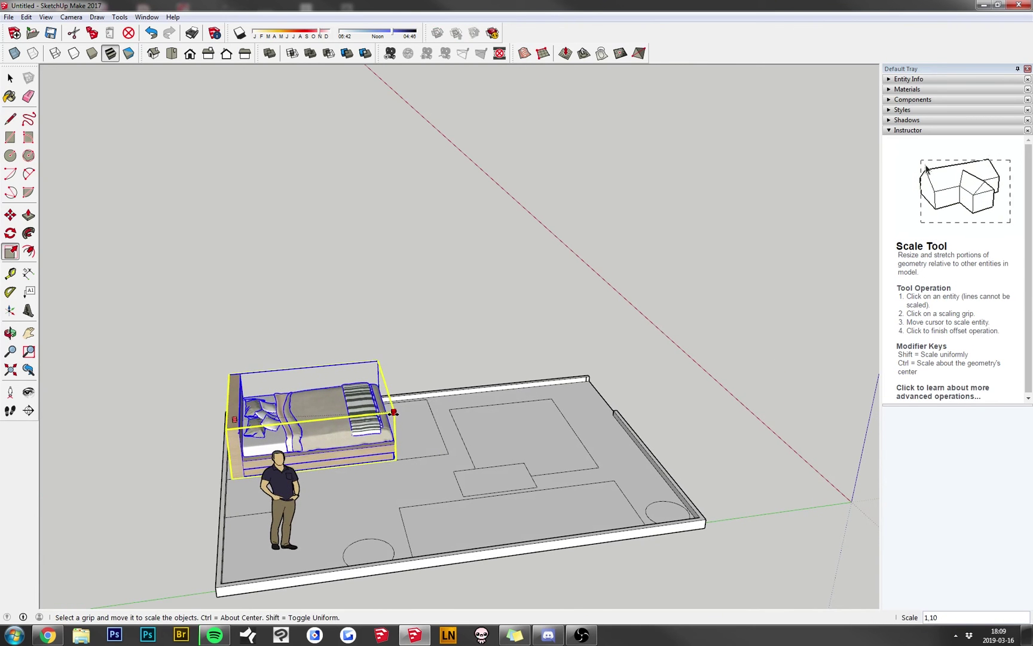
- Examine the scaled bed from its foot end and clear the selection so nothing remains picked
{"action": "left_click", "coordinate": [10, 214]}
{"action": "middle_click_drag", "start_coordinate": [335, 335], "coordinate": [412, 275]}
{"action": "middle_click_drag", "start_coordinate": [276, 540], "coordinate": [140, 315]}
{"action": "scroll", "coordinate": [404, 340], "scroll_direction": "up", "scroll_amount": 5}
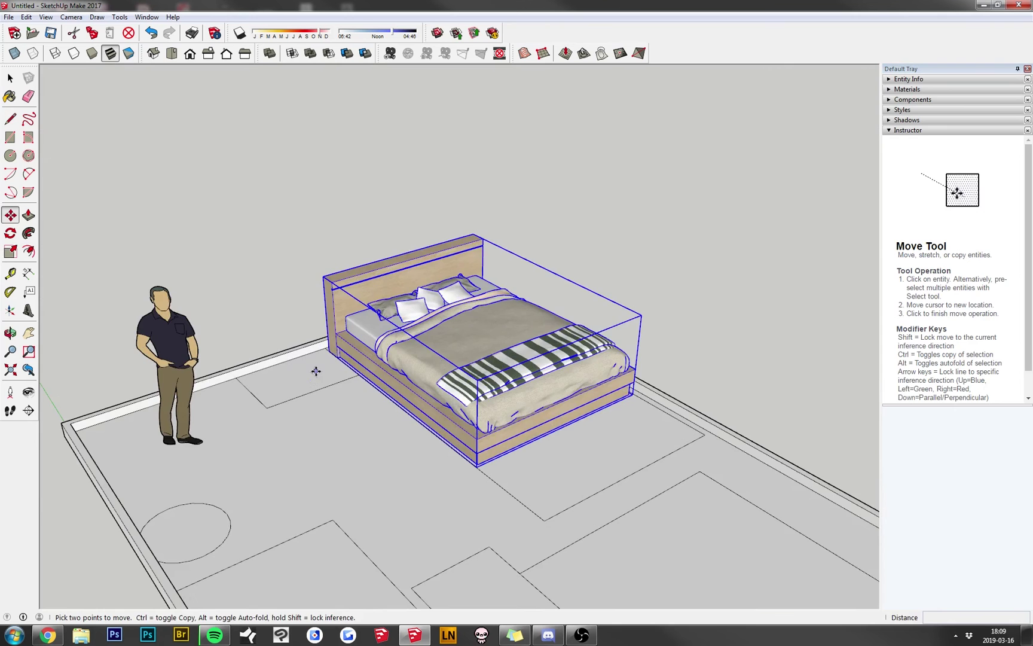
{"action": "middle_click_drag", "start_coordinate": [236, 423], "coordinate": [137, 402]}
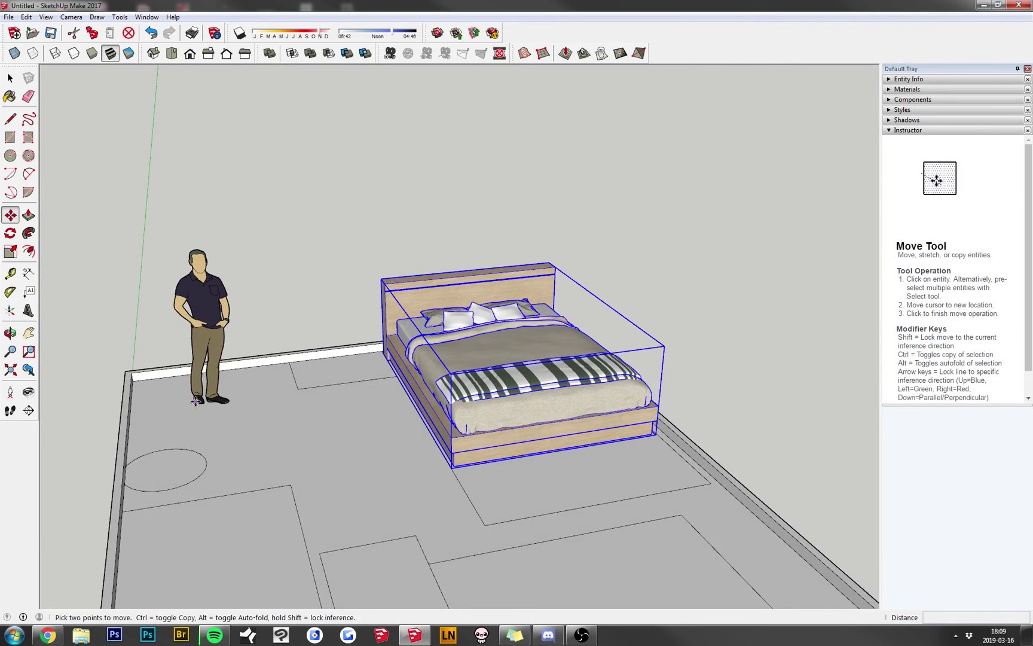
{"action": "left_click", "coordinate": [11, 77]}
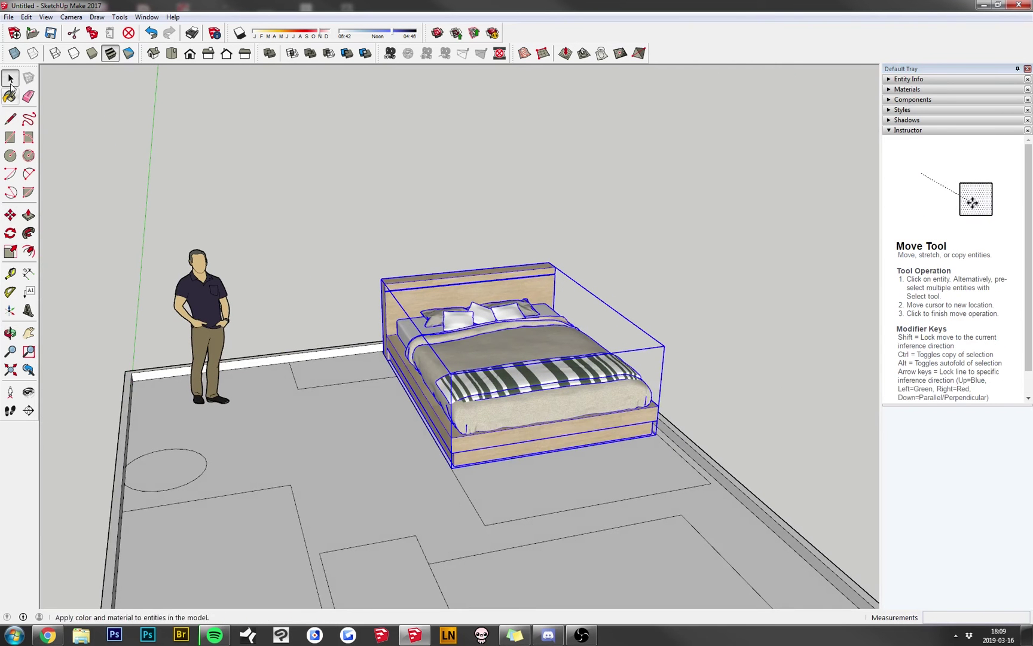
{"action": "left_click", "coordinate": [11, 234]}
{"action": "key", "text": "space"}
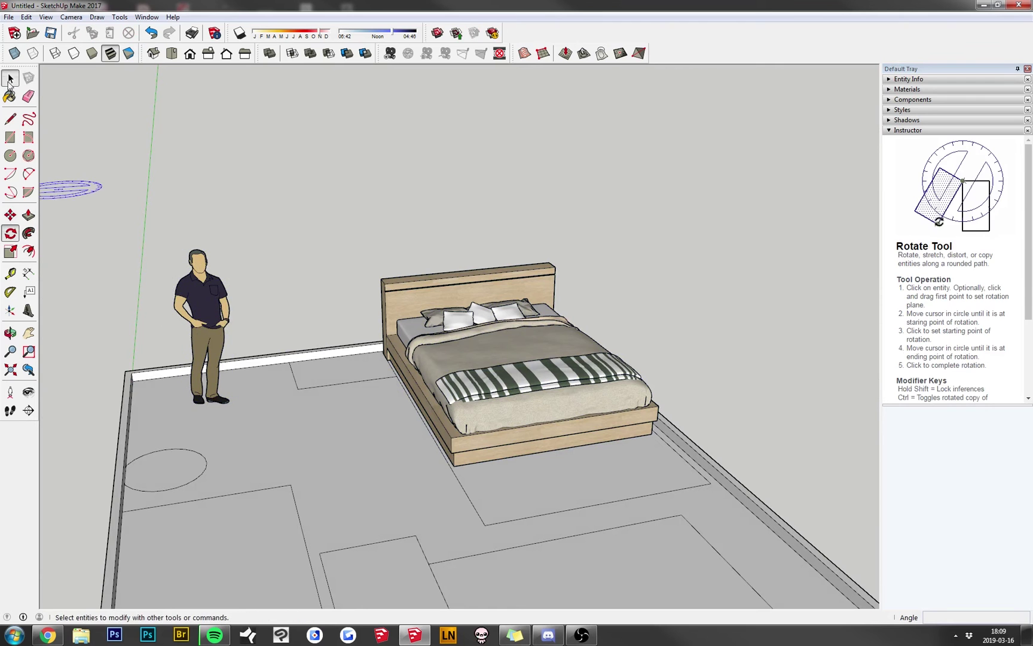
- Move the human figure onto the mattress and shift it about 574 mm there to compare its size with the bed
{"action": "left_click", "coordinate": [11, 215]}
{"action": "left_click", "coordinate": [195, 400]}
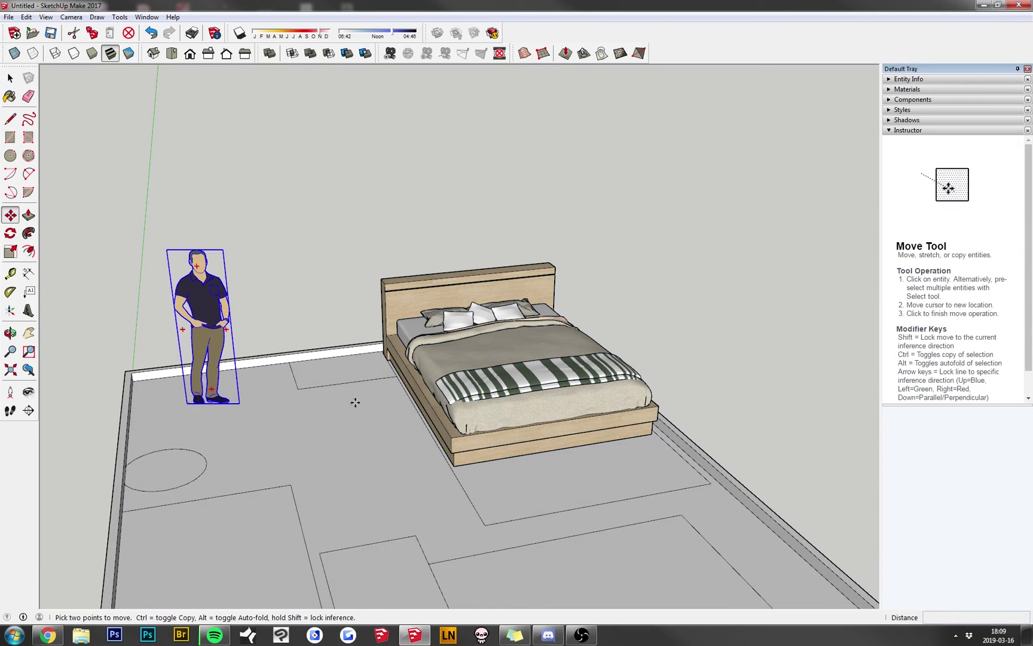
{"action": "left_click", "coordinate": [506, 352]}
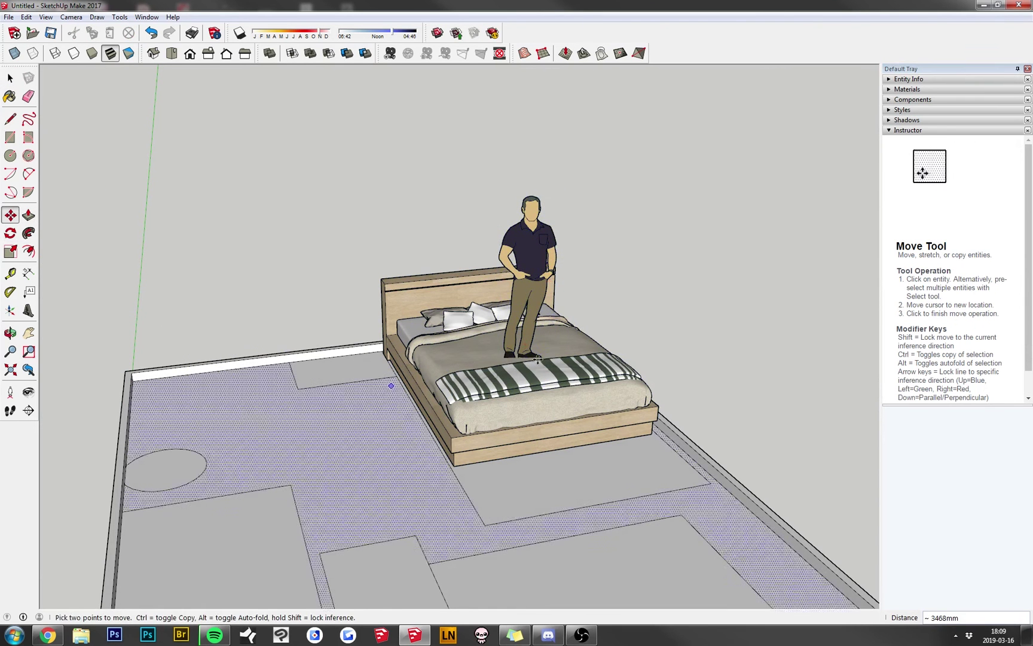
{"action": "left_click", "coordinate": [506, 353]}
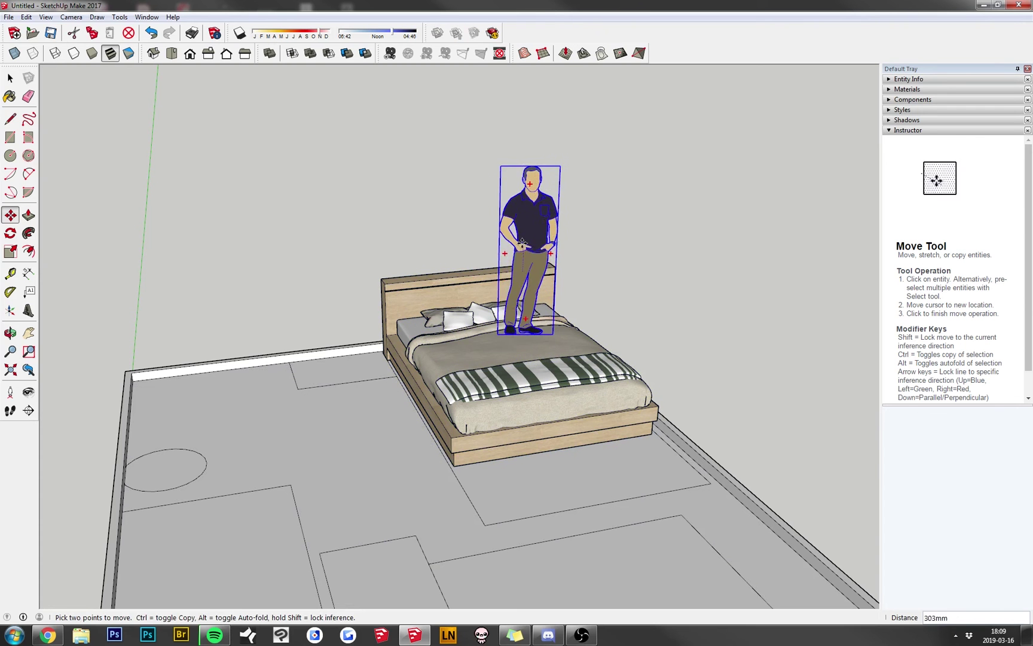
{"action": "left_click", "coordinate": [535, 263]}
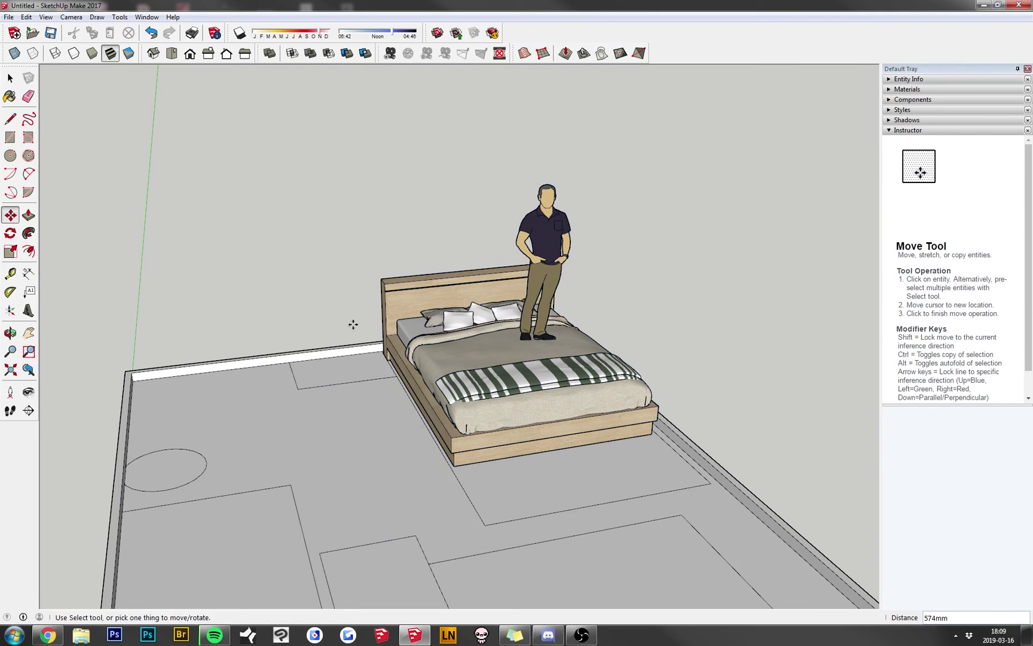
- Move the human figure off the bed to an empty spot outside the room, beyond the wall beside the bed
{"action": "middle_click_drag", "start_coordinate": [718, 299], "coordinate": [349, 385]}
{"action": "scroll", "coordinate": [157, 360], "scroll_direction": "down", "scroll_amount": 2}
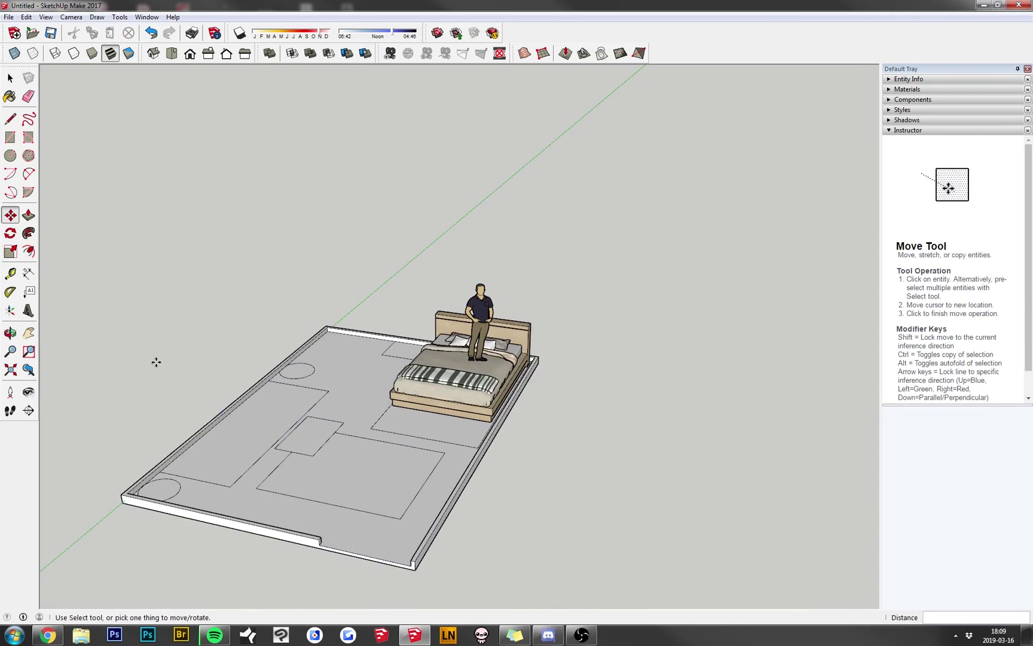
{"action": "middle_click_drag", "start_coordinate": [156, 360], "coordinate": [214, 401]}
{"action": "left_click", "coordinate": [597, 314]}
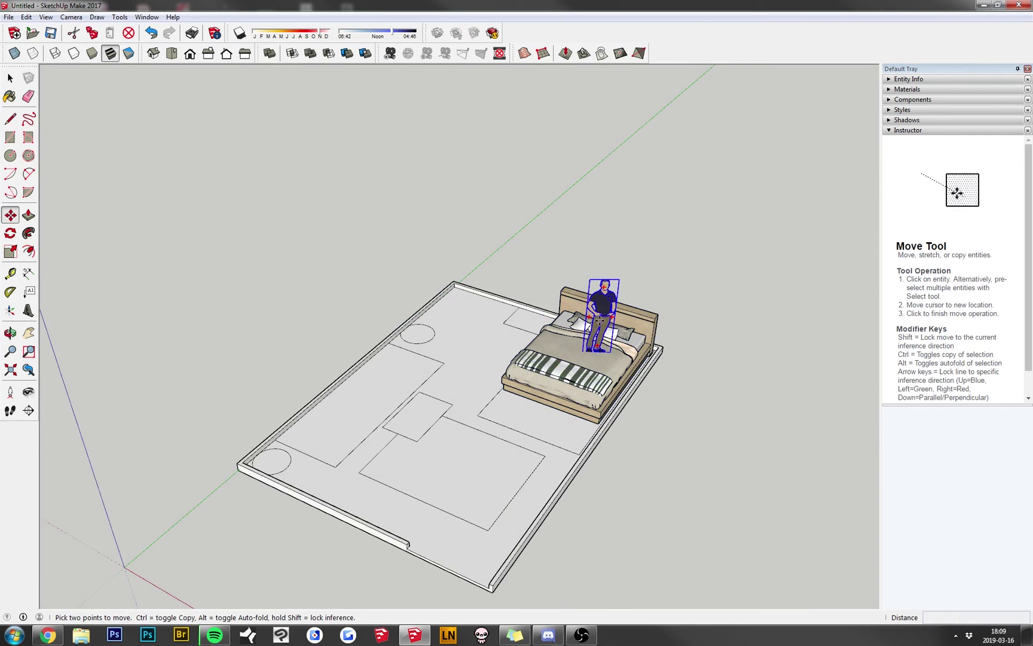
{"action": "left_click", "coordinate": [792, 362]}
{"action": "middle_click_drag", "start_coordinate": [614, 471], "coordinate": [196, 455]}
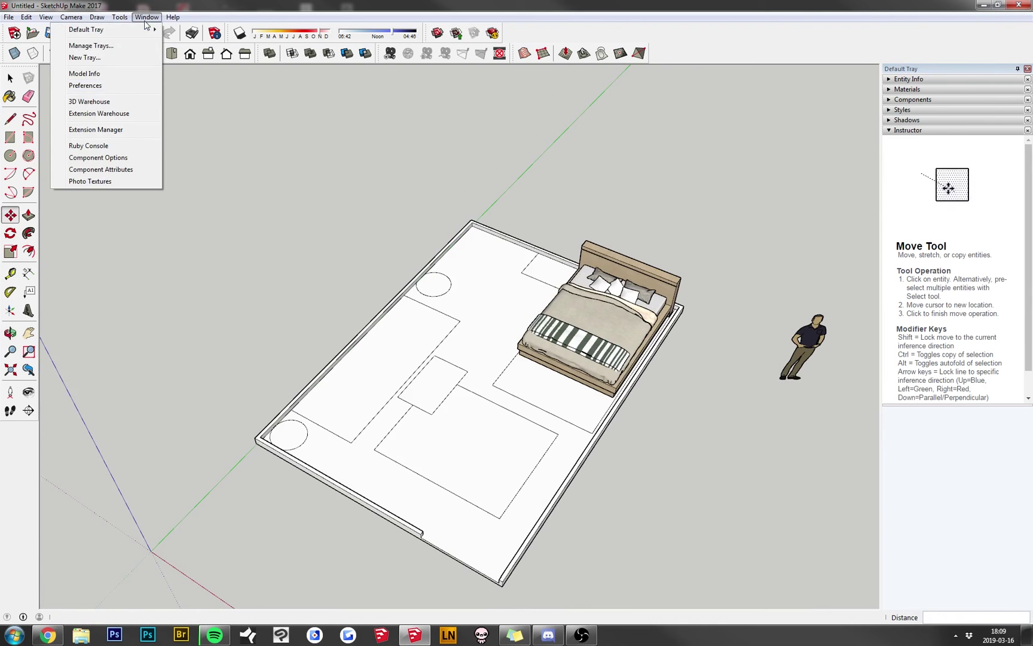
- Search the 3D Warehouse for "desk" and open the Black Desk model's page
{"action": "left_click", "coordinate": [95, 102]}
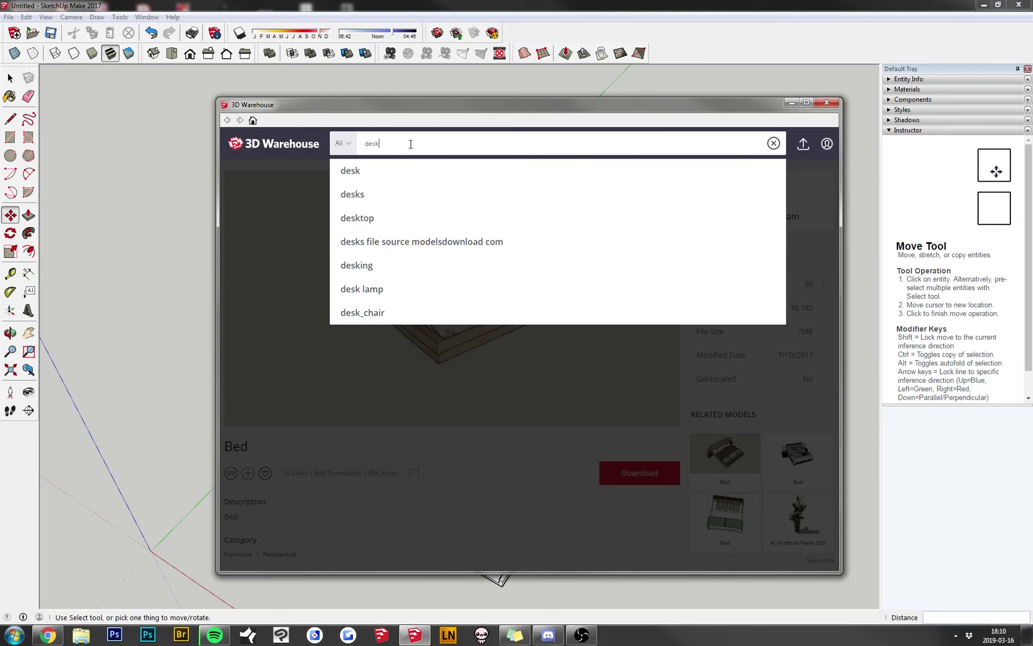
{"action": "key", "text": "Return"}
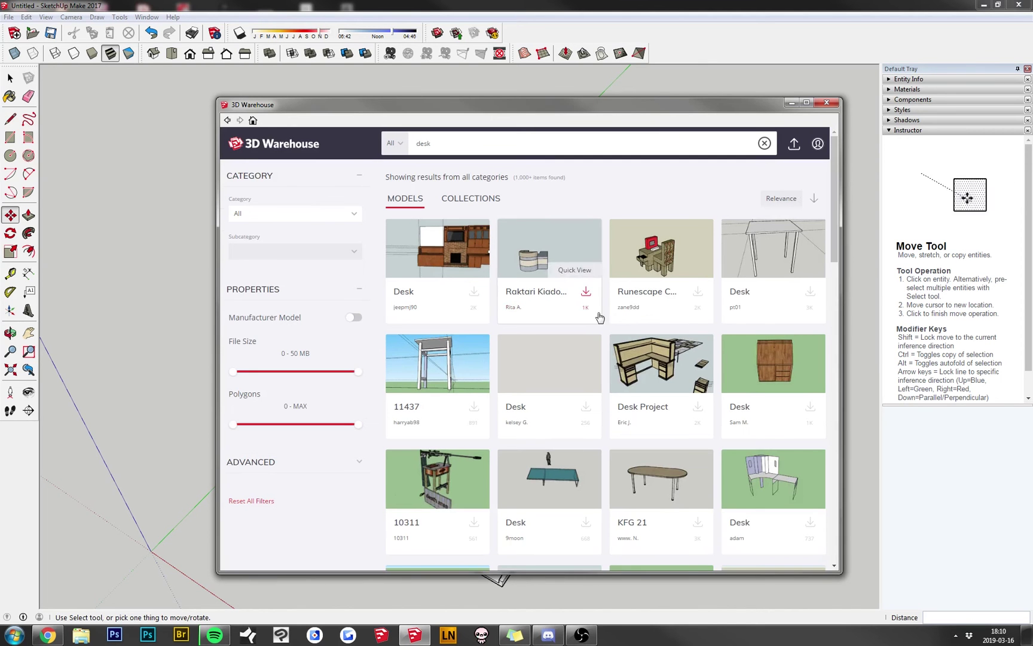
{"action": "scroll", "coordinate": [600, 317], "scroll_direction": "down", "scroll_amount": 2}
{"action": "scroll", "coordinate": [648, 290], "scroll_direction": "up", "scroll_amount": 2}
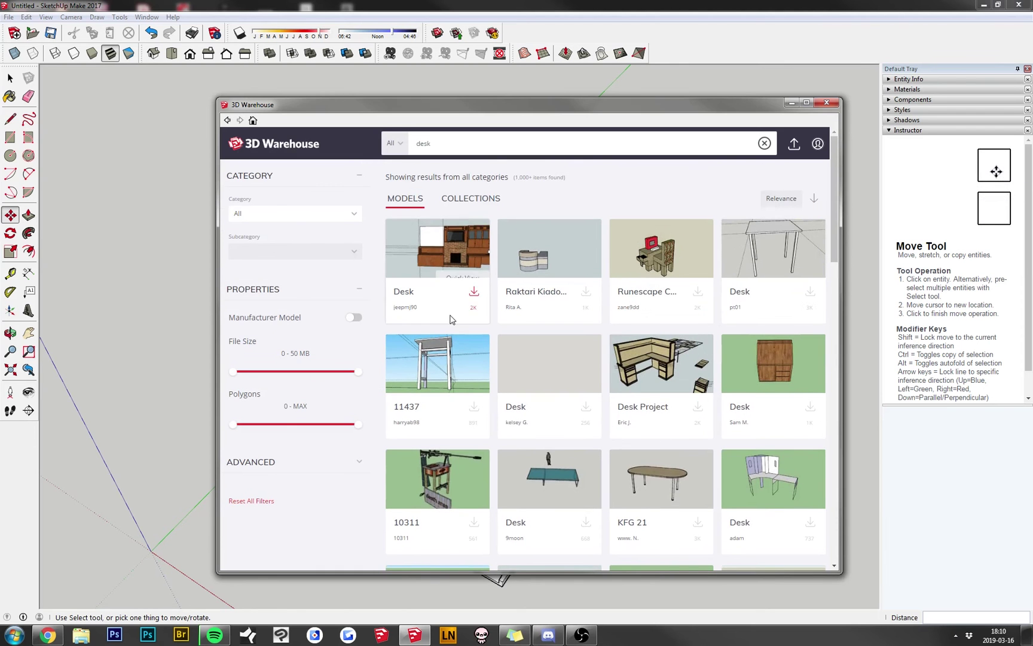
{"action": "scroll", "coordinate": [452, 320], "scroll_direction": "down", "scroll_amount": 3}
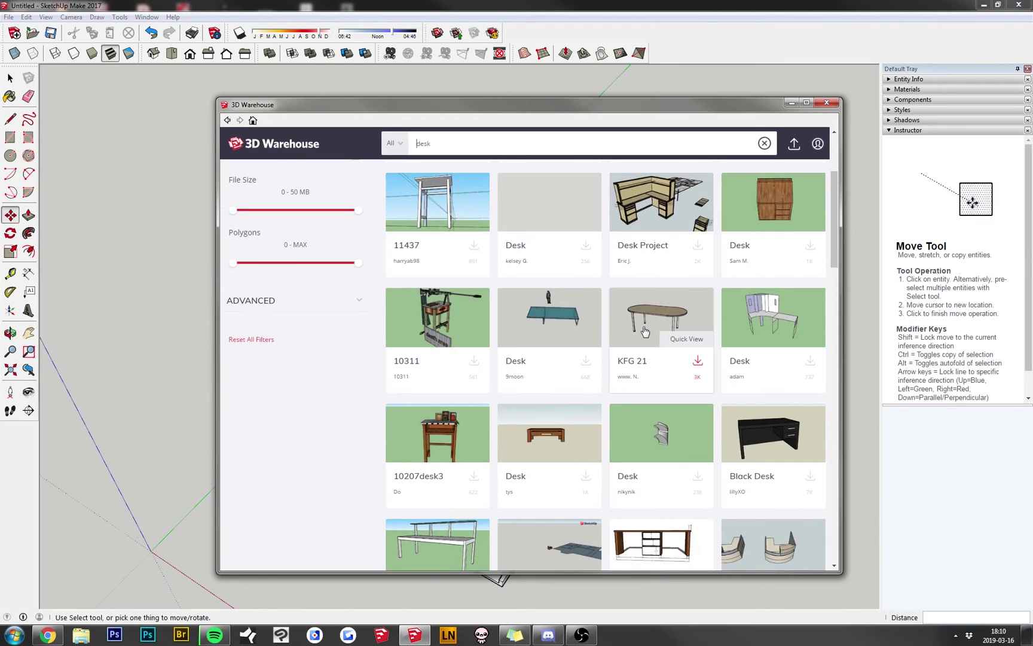
{"action": "scroll", "coordinate": [644, 330], "scroll_direction": "down", "scroll_amount": 1}
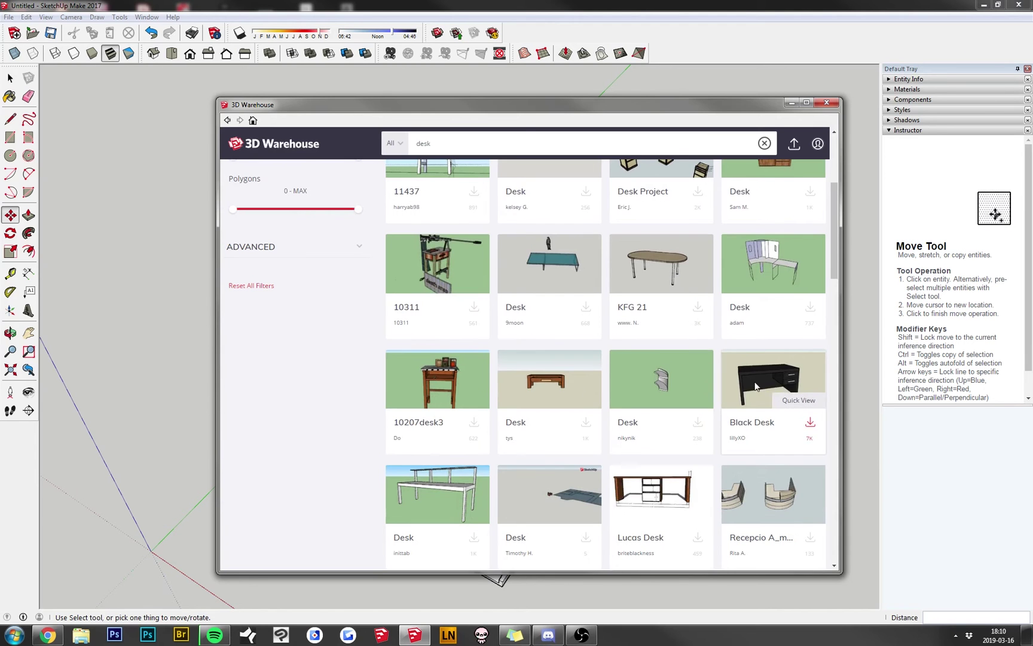
{"action": "left_click", "coordinate": [755, 385]}
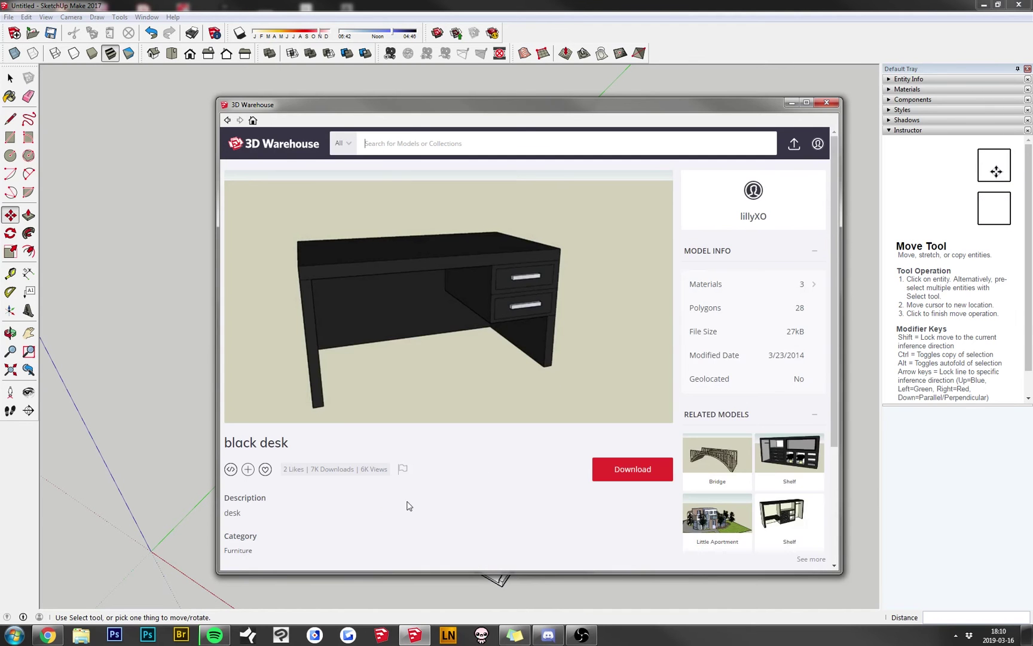
- Review the black desk's details, download it directly into the model, and place it outside the room beyond the long wall
{"action": "scroll", "coordinate": [544, 454], "scroll_direction": "down", "scroll_amount": 3}
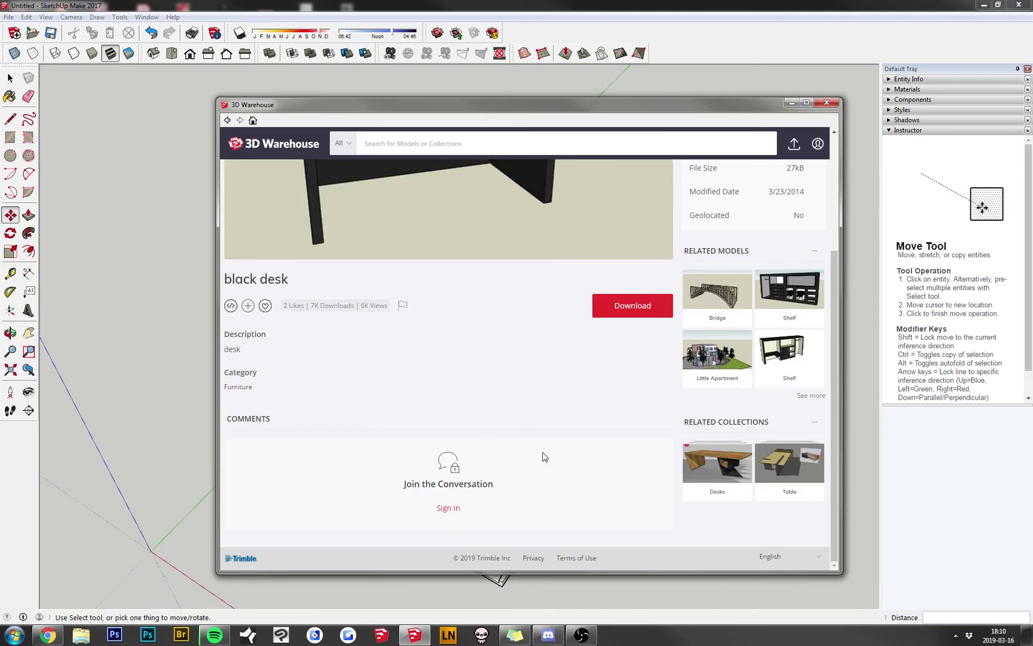
{"action": "scroll", "coordinate": [543, 455], "scroll_direction": "up", "scroll_amount": 3}
{"action": "scroll", "coordinate": [369, 477], "scroll_direction": "down", "scroll_amount": 1}
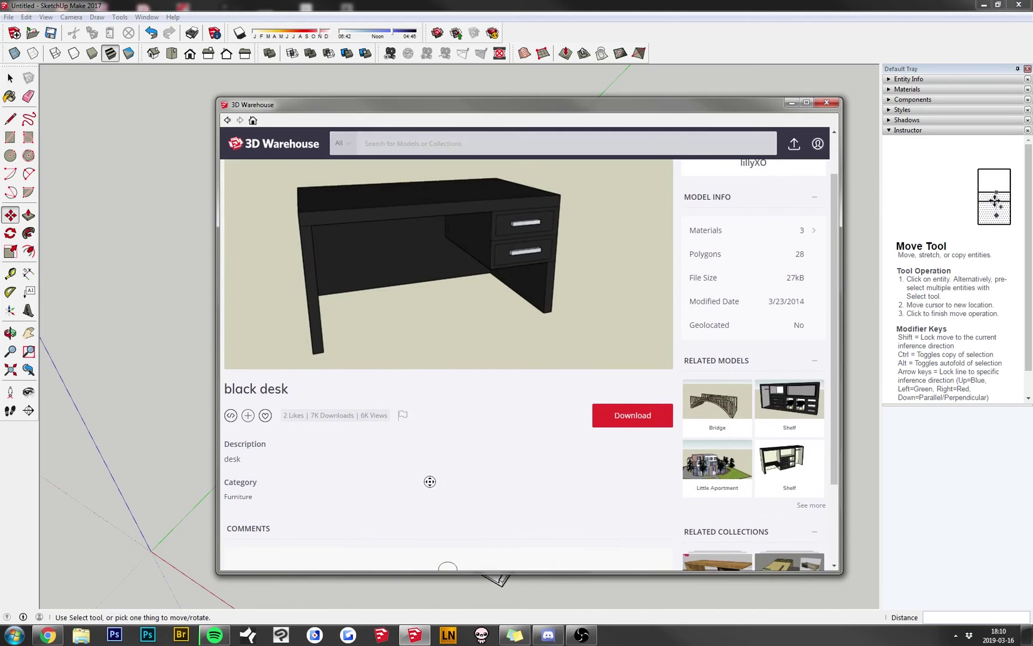
{"action": "scroll", "coordinate": [430, 481], "scroll_direction": "up", "scroll_amount": 1}
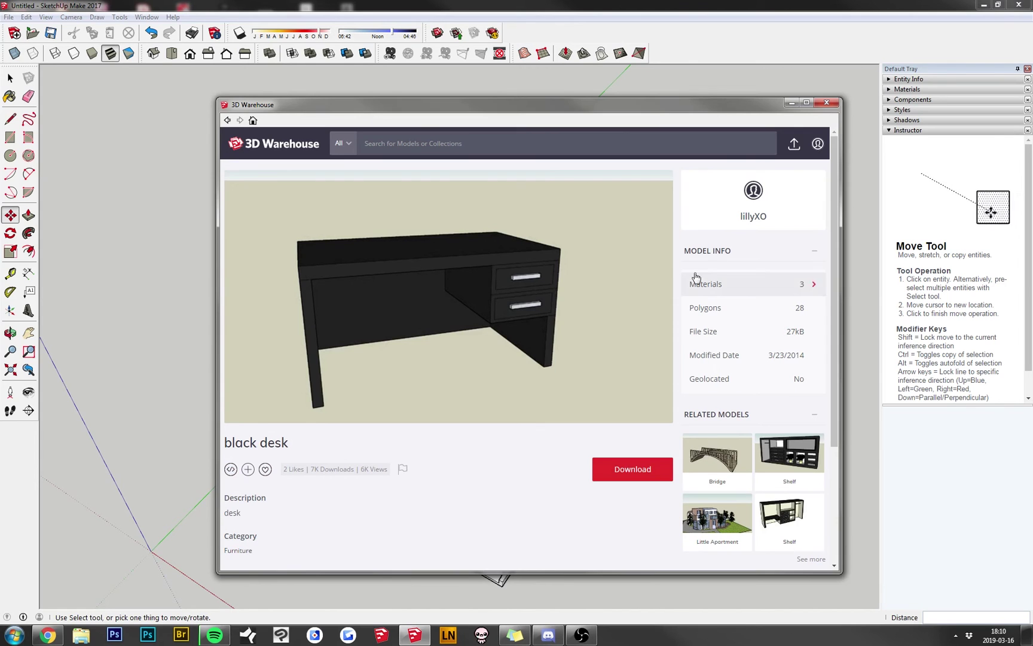
{"action": "left_click", "coordinate": [632, 476]}
{"action": "left_click", "coordinate": [488, 364]}
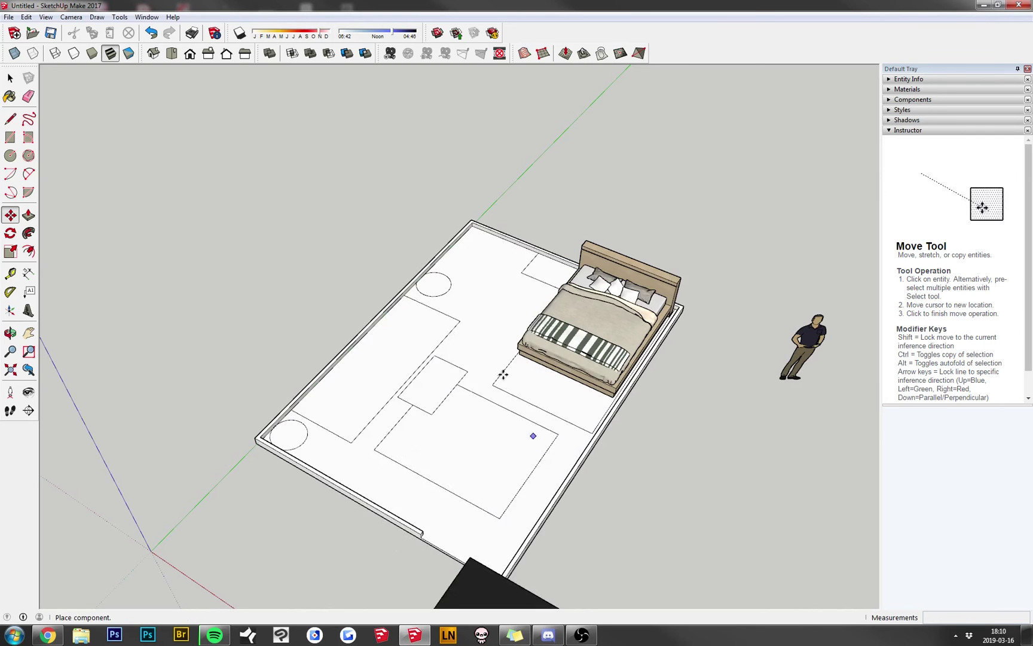
{"action": "left_click", "coordinate": [306, 135]}
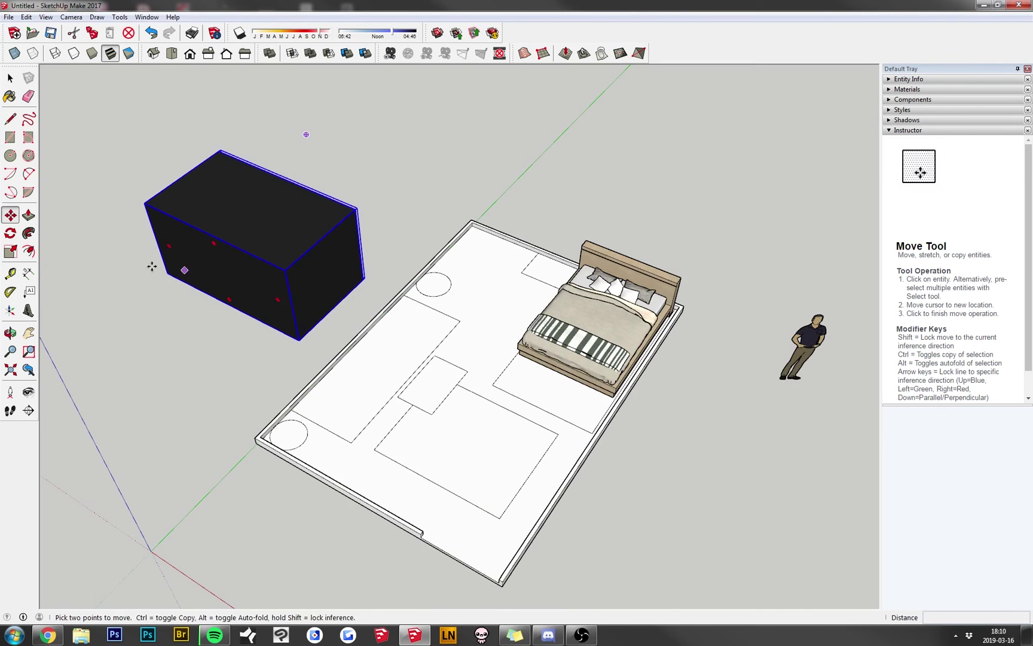
- Rotate the desk horizontally until its long side runs parallel to the green axis and the room's long wall, drawers facing into the room
{"action": "left_click", "coordinate": [10, 333]}
{"action": "left_click_drag", "start_coordinate": [433, 243], "coordinate": [175, 191]}
{"action": "key", "text": "m"}
{"action": "key", "text": "q"}
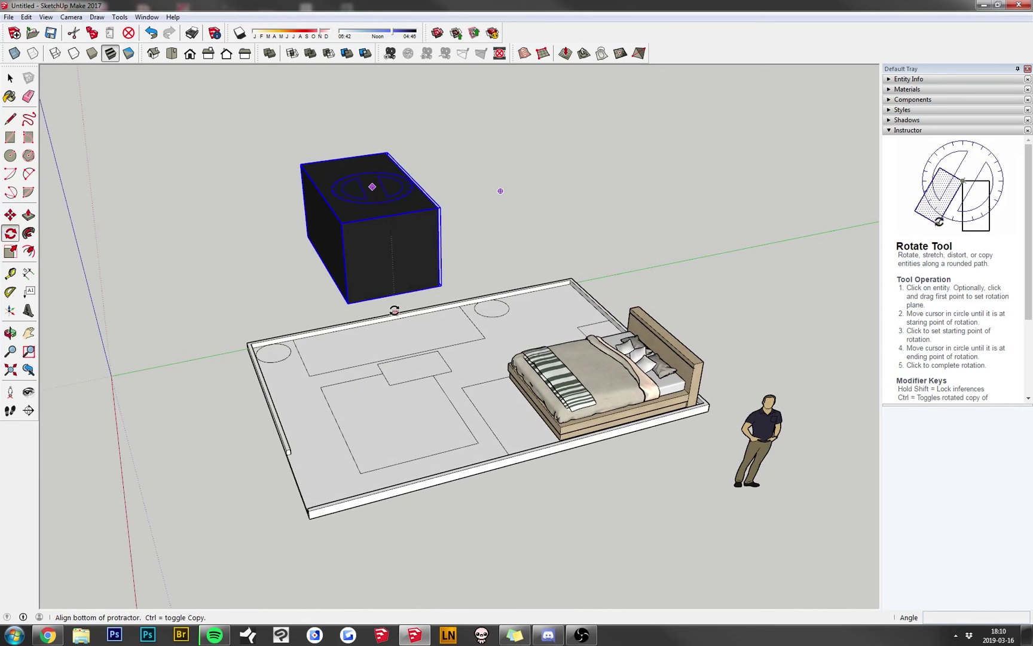
{"action": "left_click_drag", "start_coordinate": [634, 485], "coordinate": [634, 486]}
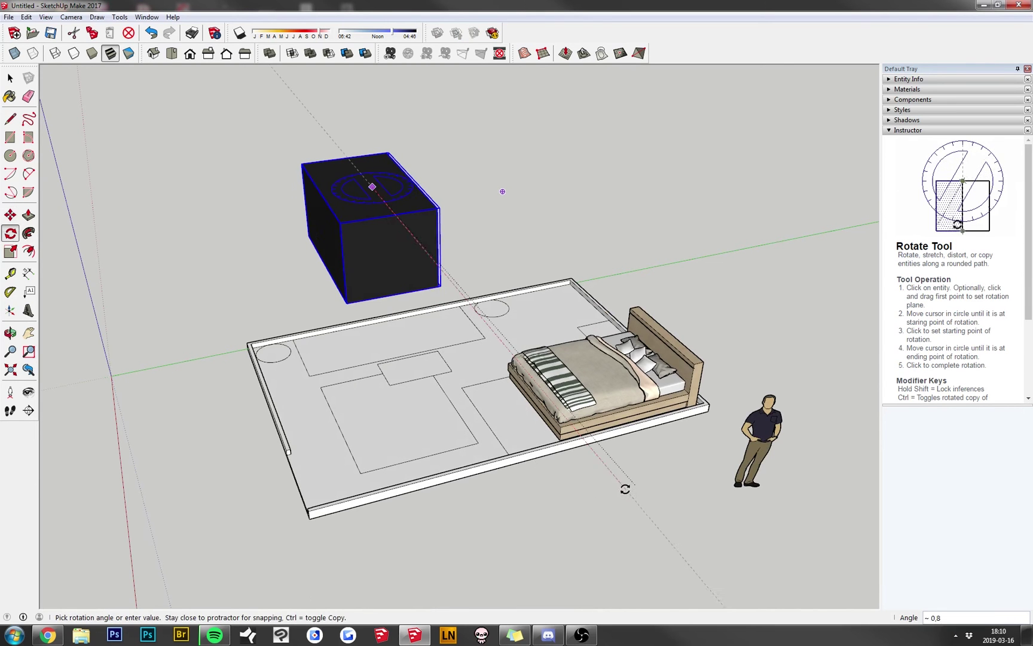
{"action": "key", "text": "Escape"}
{"action": "left_click_drag", "start_coordinate": [173, 257], "coordinate": [200, 398]}
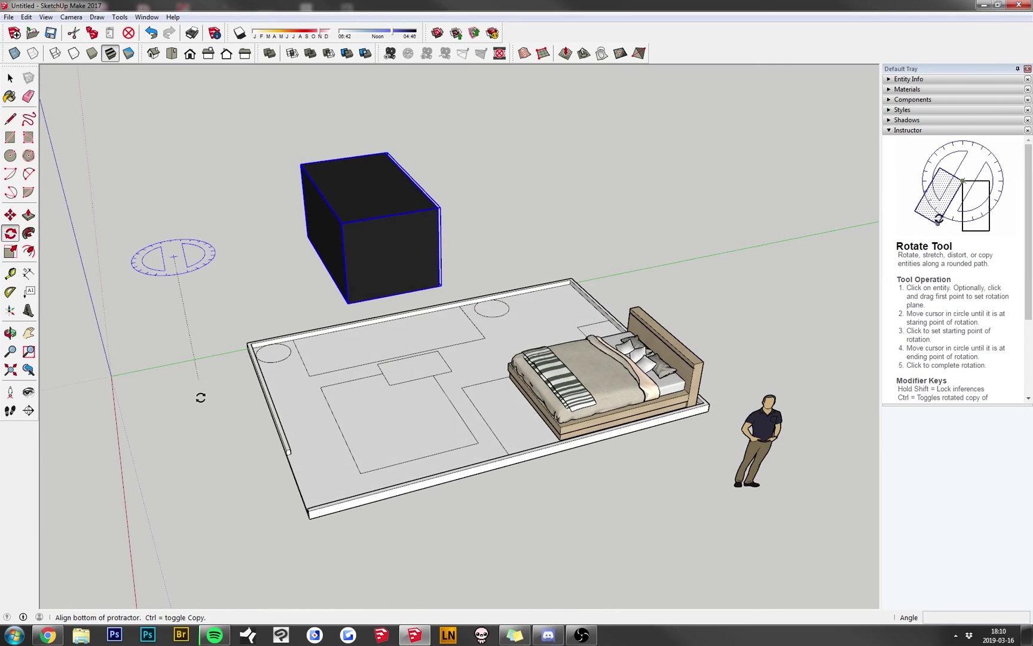
{"action": "left_click_drag", "start_coordinate": [239, 498], "coordinate": [232, 496]}
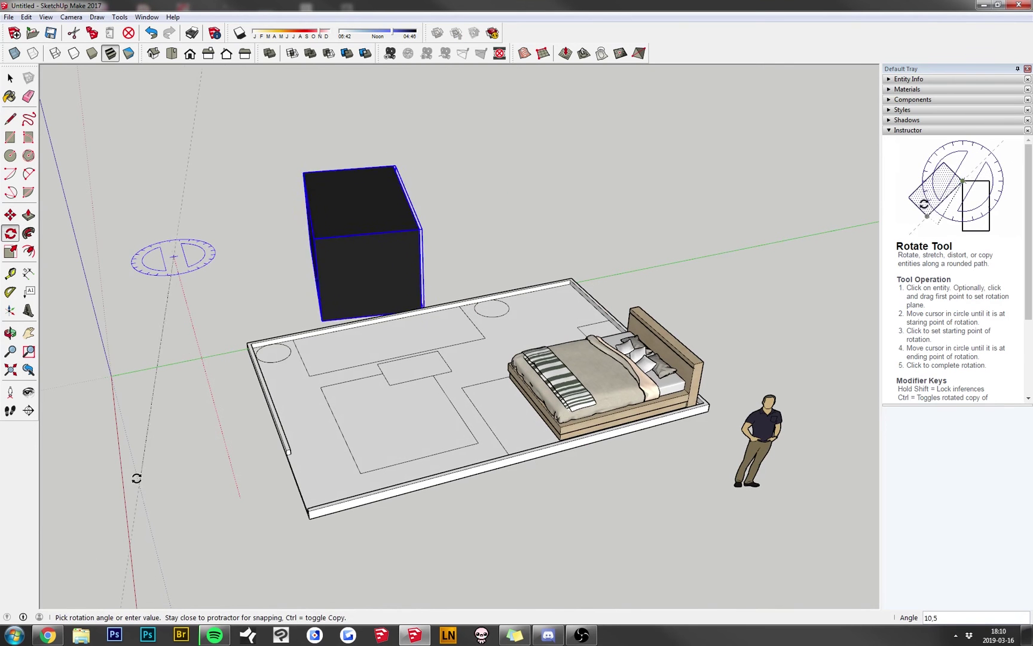
{"action": "middle_click_drag", "start_coordinate": [59, 286], "coordinate": [380, 355]}
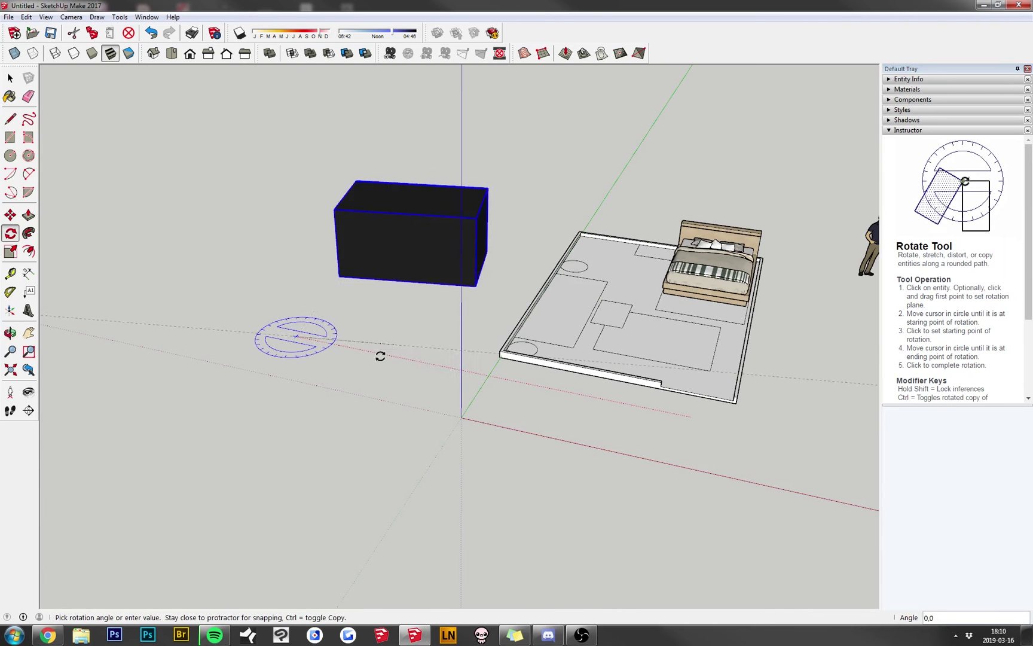
{"action": "left_click", "coordinate": [205, 421]}
- Scale the desk down uniformly to about 0.61 from its front upper corner
{"action": "middle_click_drag", "start_coordinate": [205, 421], "coordinate": [104, 311]}
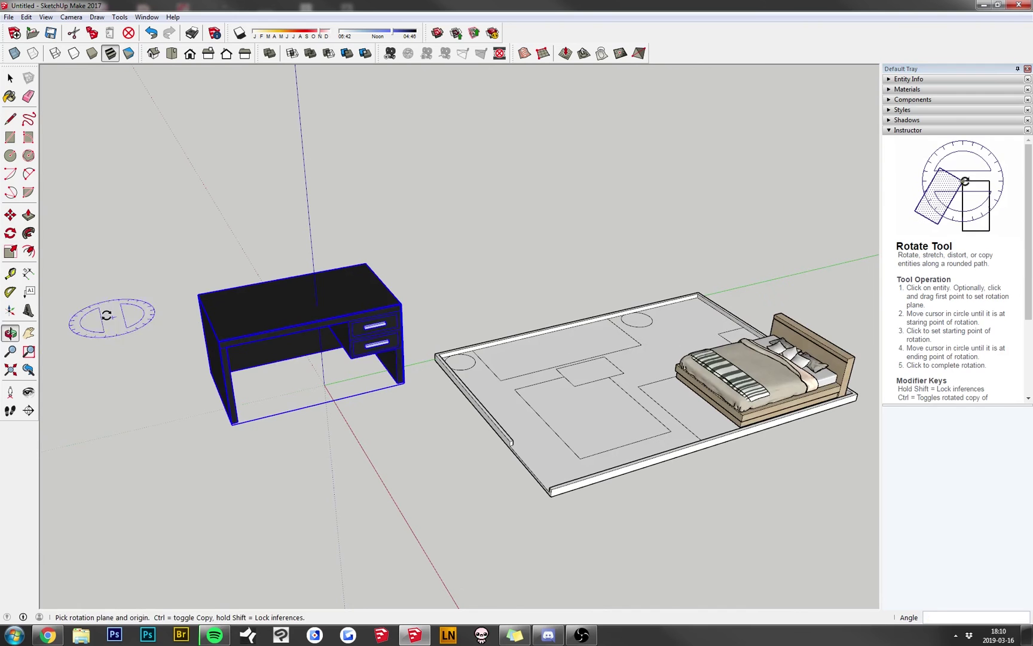
{"action": "left_click", "coordinate": [11, 251]}
{"action": "left_click_drag", "start_coordinate": [218, 342], "coordinate": [278, 325]}
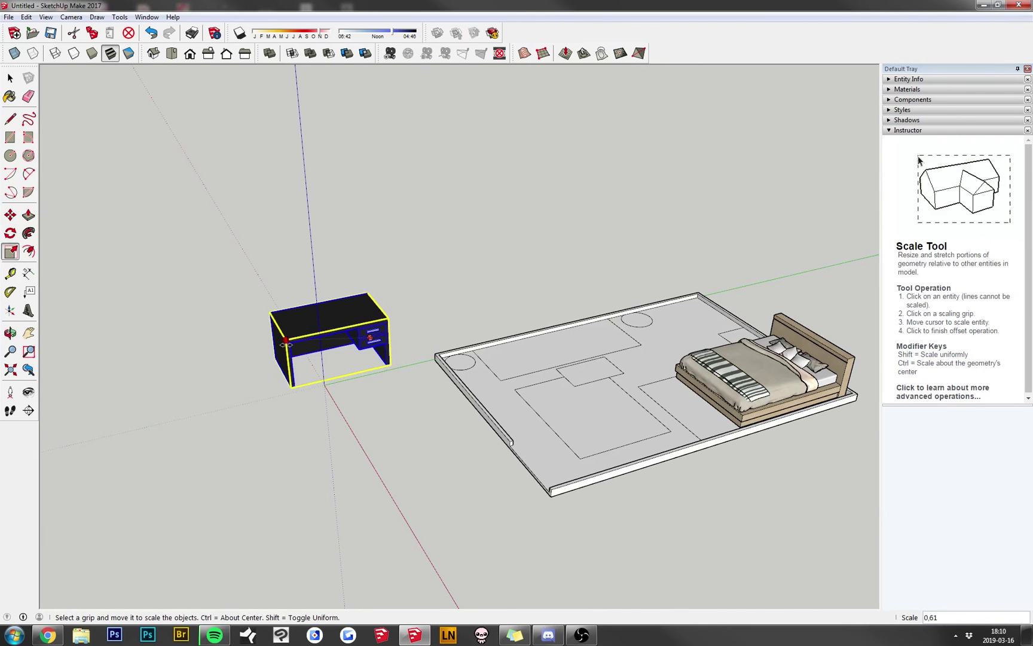
- Move the desk by its front lower corner about 5050 mm into the room, over the long outline by the wall
{"action": "left_click", "coordinate": [11, 218]}
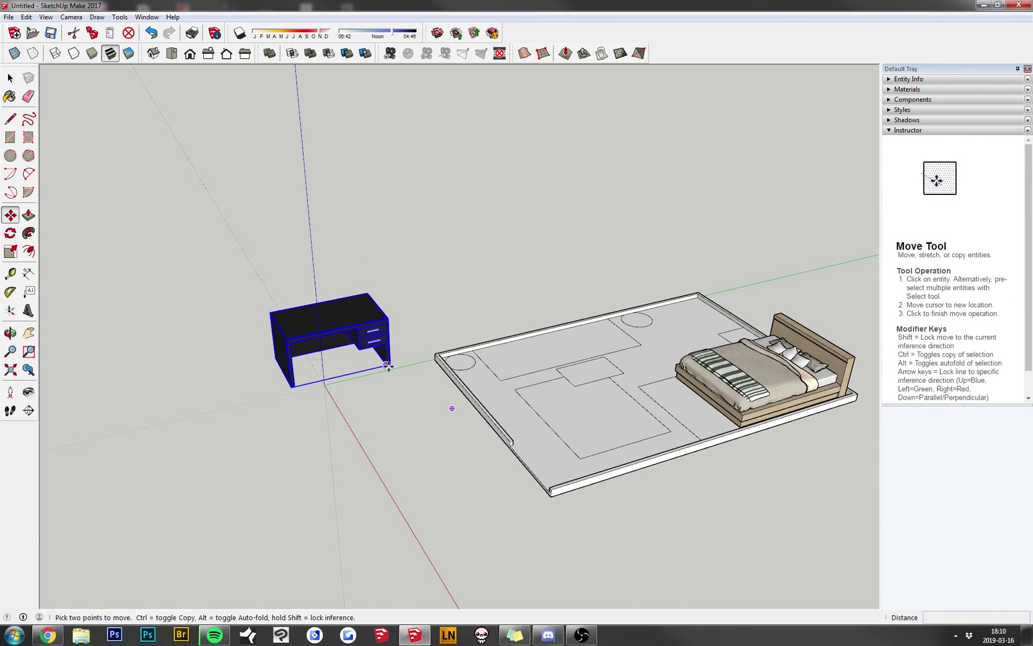
{"action": "left_click", "coordinate": [390, 364]}
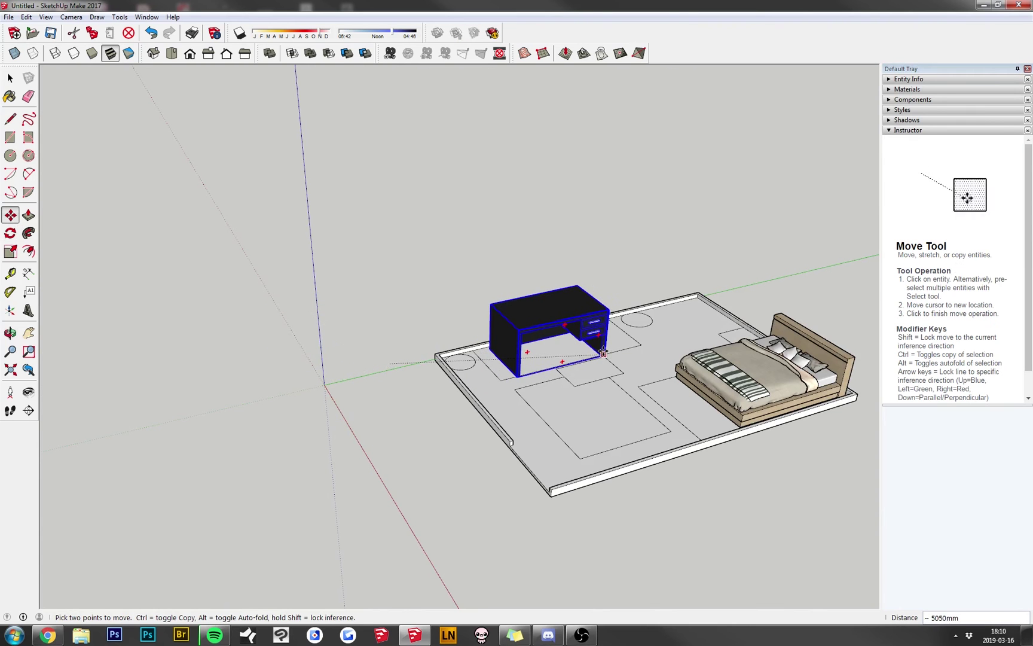
{"action": "left_click", "coordinate": [611, 352]}
- Scale the desk down slightly as a whole, and stretch it lengthwise along its red axis by a factor of about 1.20
{"action": "middle_click_drag", "start_coordinate": [611, 351], "coordinate": [459, 281]}
{"action": "scroll", "coordinate": [480, 404], "scroll_direction": "up", "scroll_amount": 3}
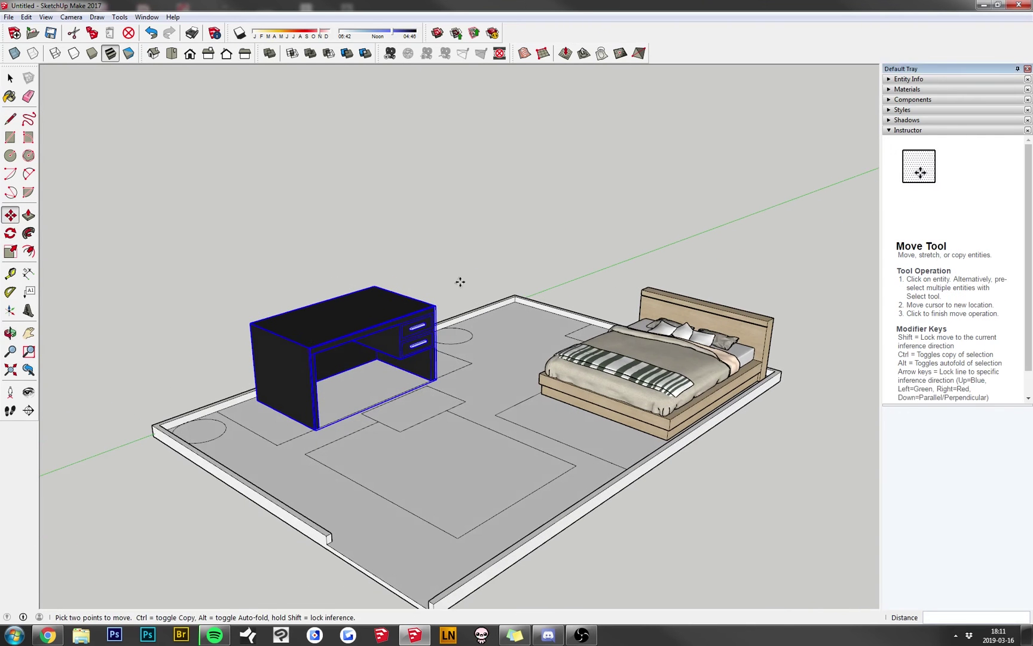
{"action": "left_click", "coordinate": [11, 251]}
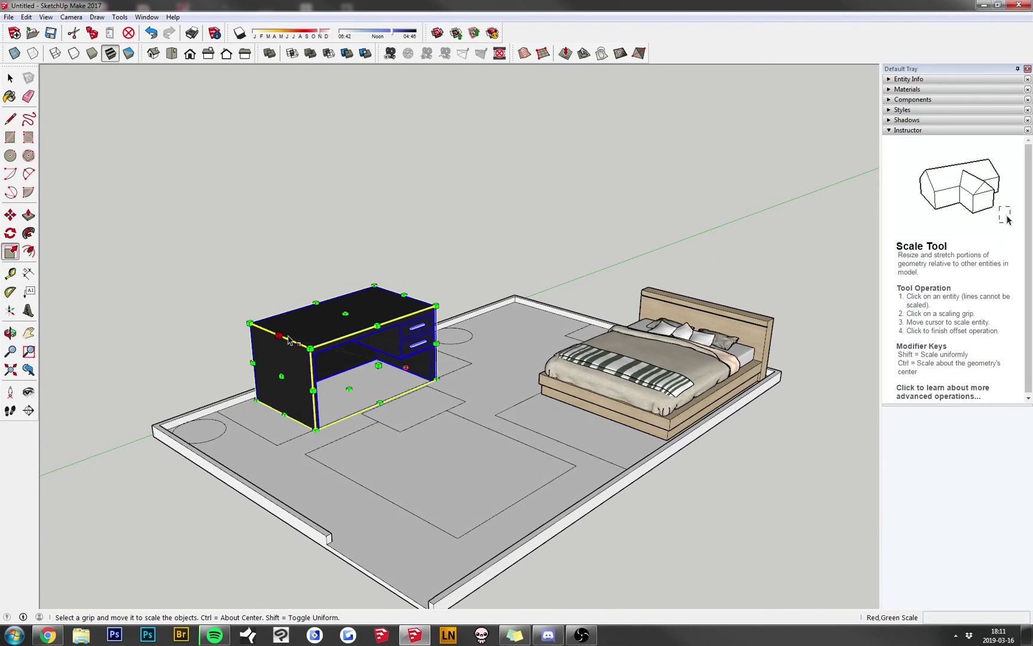
{"action": "left_click_drag", "start_coordinate": [310, 348], "coordinate": [272, 381]}
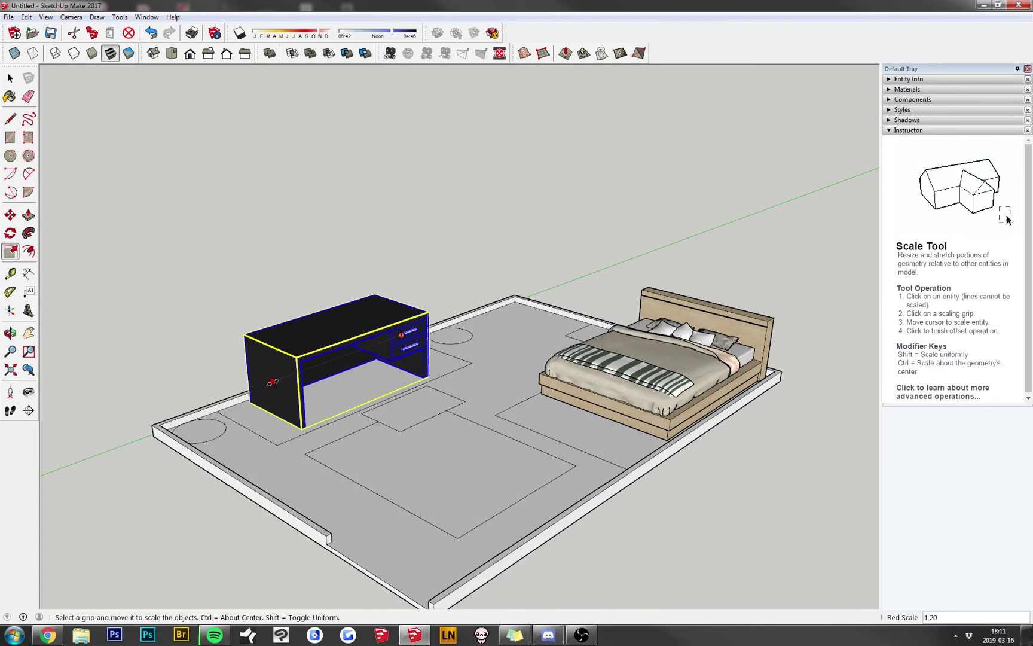
- Move the desk by its front lower corner 240 mm along the long wall towards the bed end of the room
{"action": "left_click", "coordinate": [10, 217]}
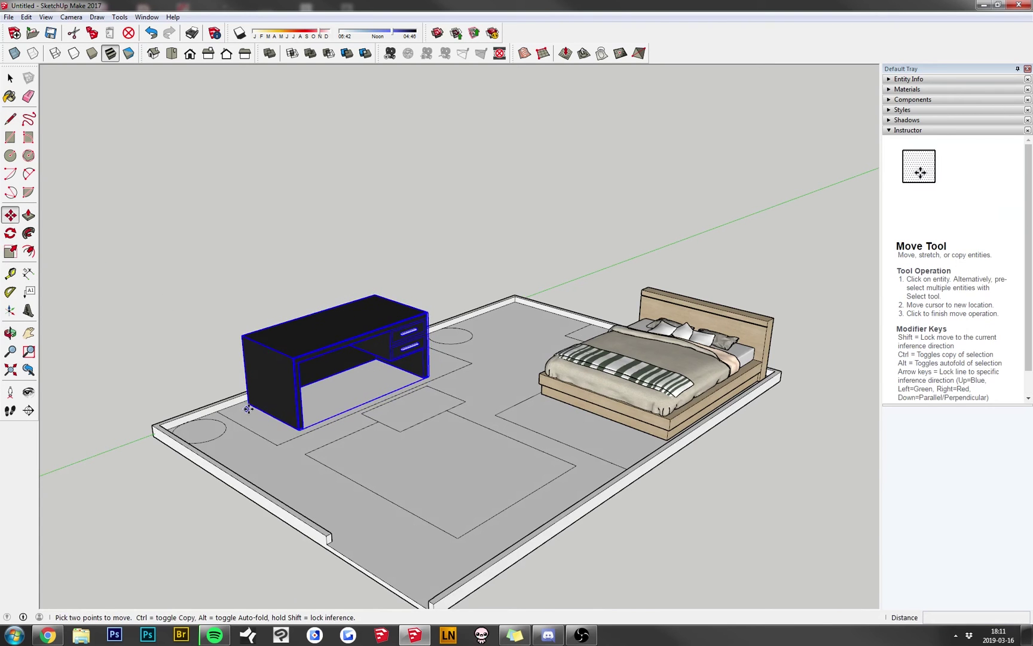
{"action": "left_click", "coordinate": [300, 429]}
{"action": "left_click", "coordinate": [312, 421]}
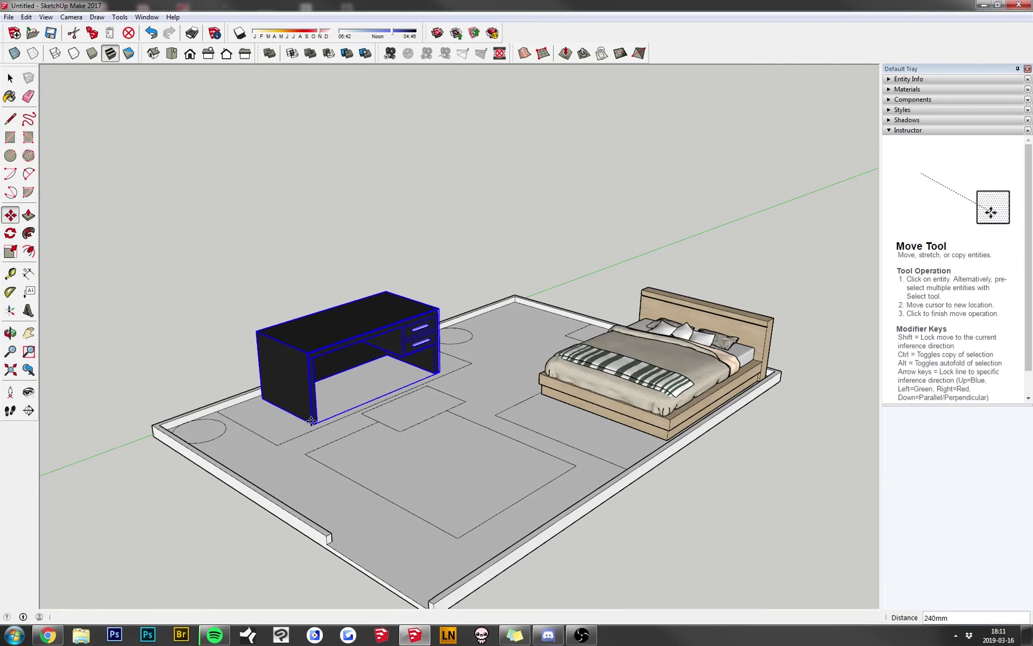
- Deselect the desk and examine the placement and proportions of the desk and bed from several angles
{"action": "middle_click_drag", "start_coordinate": [538, 323], "coordinate": [454, 353]}
{"action": "scroll", "coordinate": [437, 358], "scroll_direction": "down", "scroll_amount": 3}
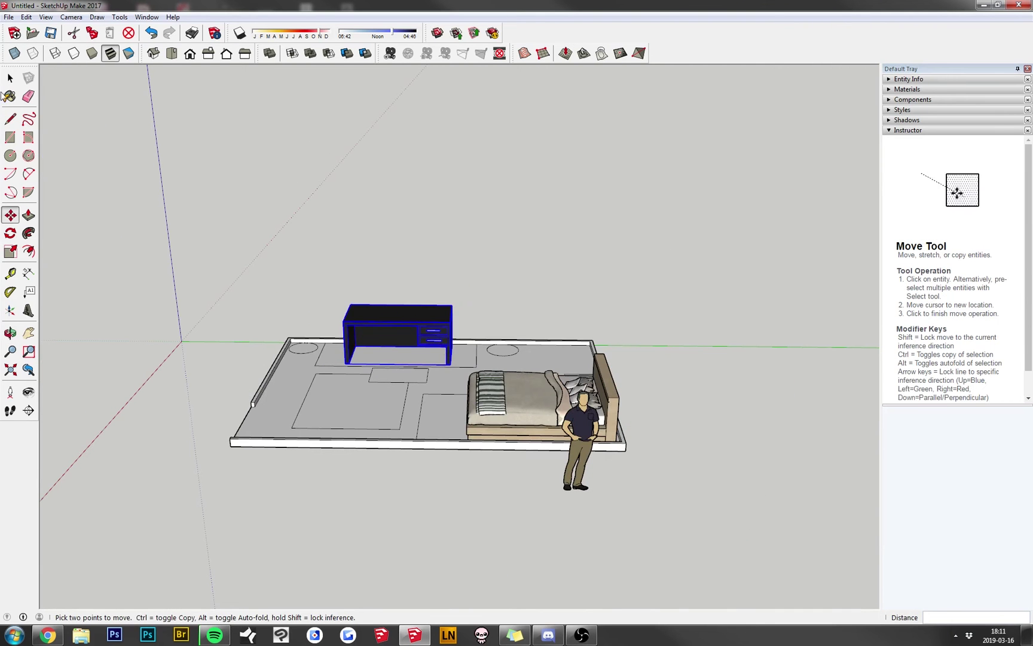
{"action": "left_click", "coordinate": [10, 79]}
{"action": "middle_click_drag", "start_coordinate": [320, 302], "coordinate": [455, 389]}
{"action": "scroll", "coordinate": [461, 394], "scroll_direction": "up", "scroll_amount": 5}
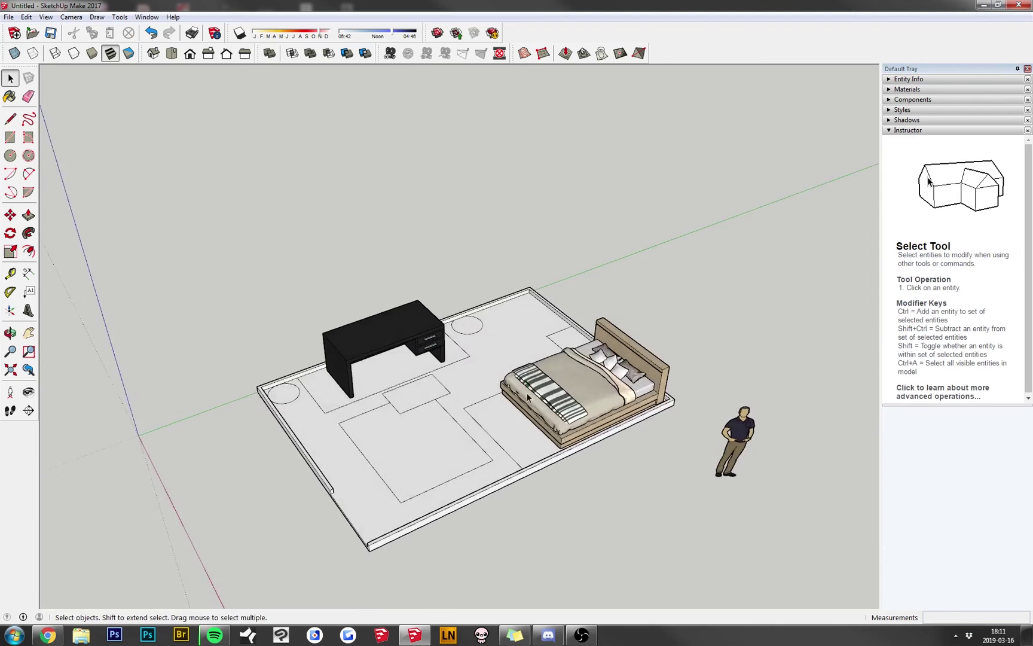
{"action": "middle_click_drag", "start_coordinate": [704, 345], "coordinate": [697, 280]}
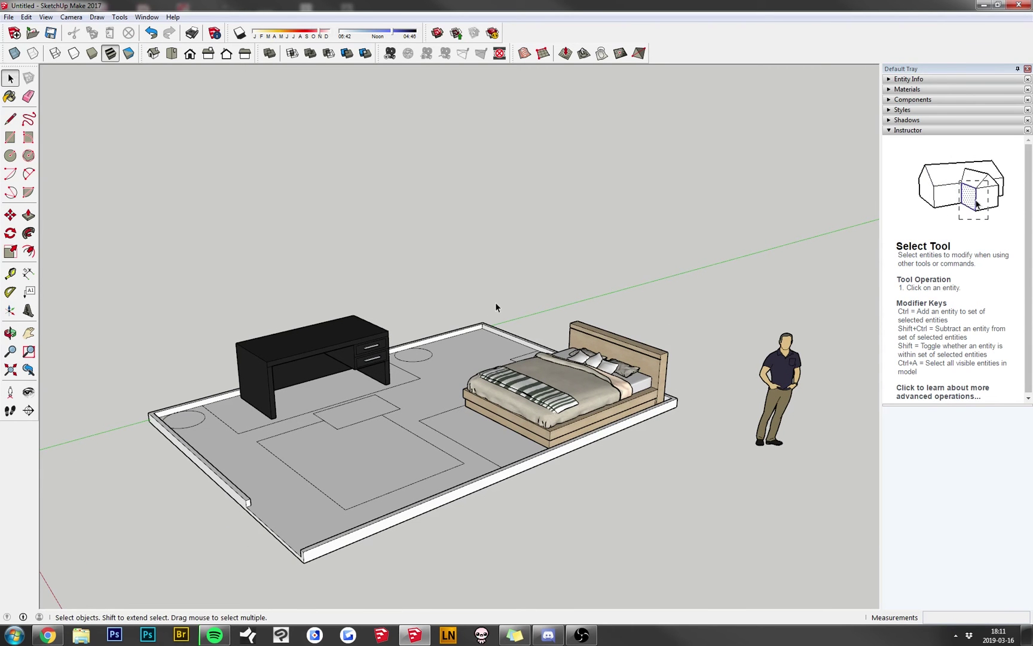
{"action": "middle_click_drag", "start_coordinate": [78, 254], "coordinate": [444, 358]}
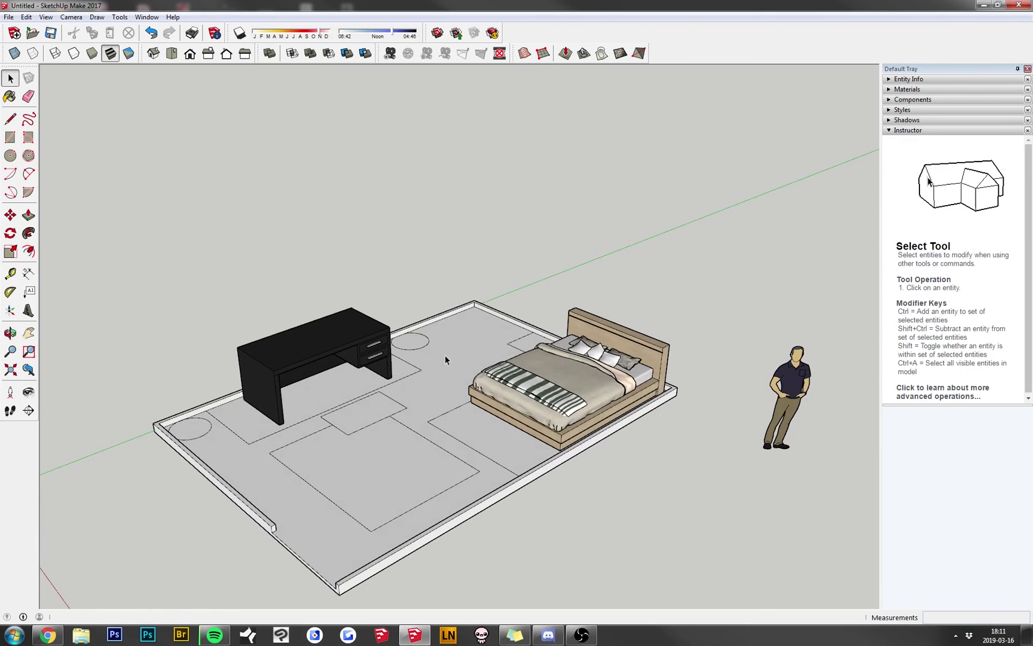
{"action": "middle_click_drag", "start_coordinate": [438, 304], "coordinate": [389, 316]}
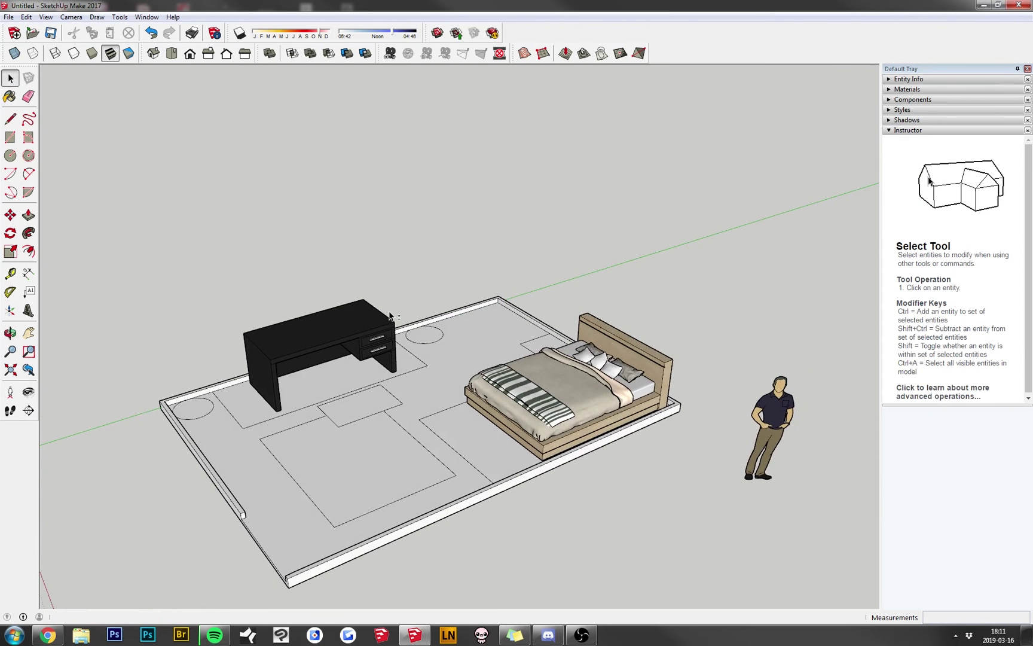
{"action": "middle_click_drag", "start_coordinate": [161, 254], "coordinate": [234, 197]}
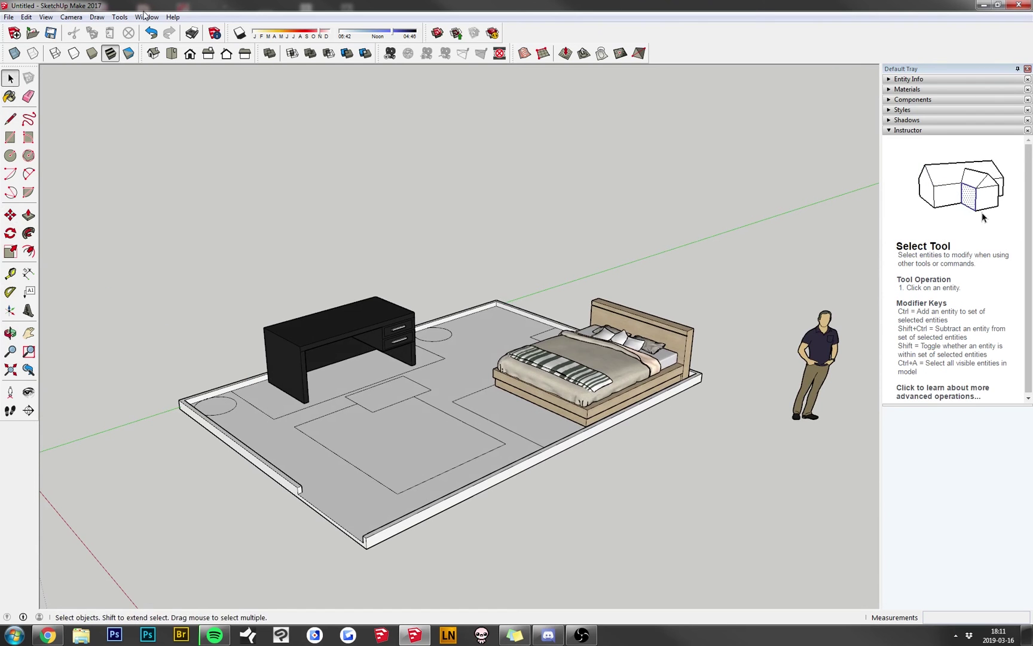
- Open the 3D Warehouse, search it for "lamp" and browse the results for a desk lamp
{"action": "left_click", "coordinate": [146, 17]}
{"action": "left_click", "coordinate": [90, 102]}
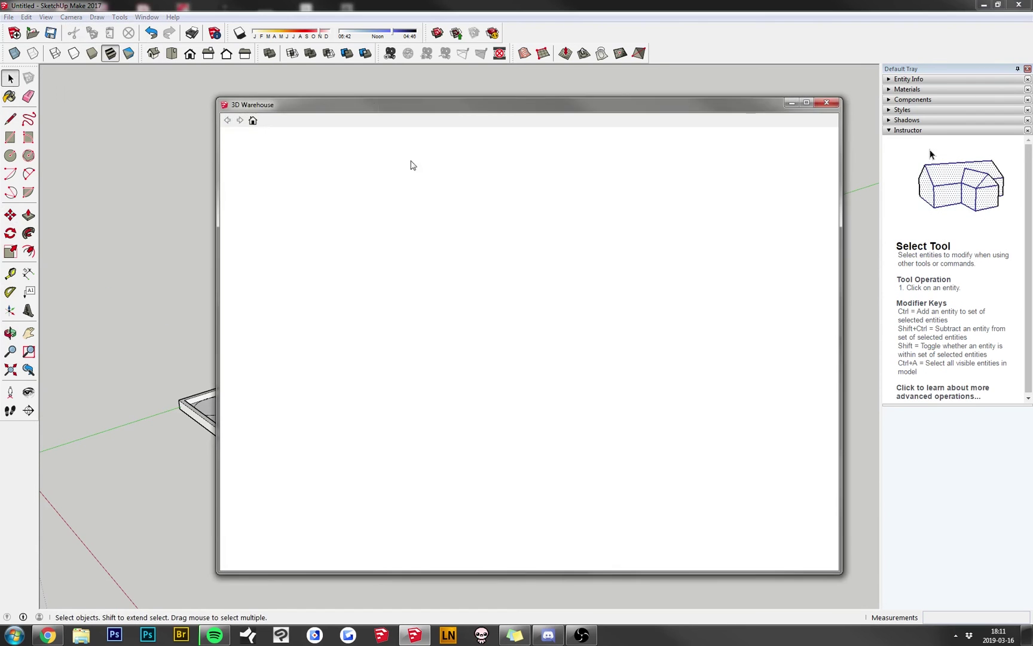
{"action": "left_click_drag", "start_coordinate": [375, 107], "coordinate": [607, 112]}
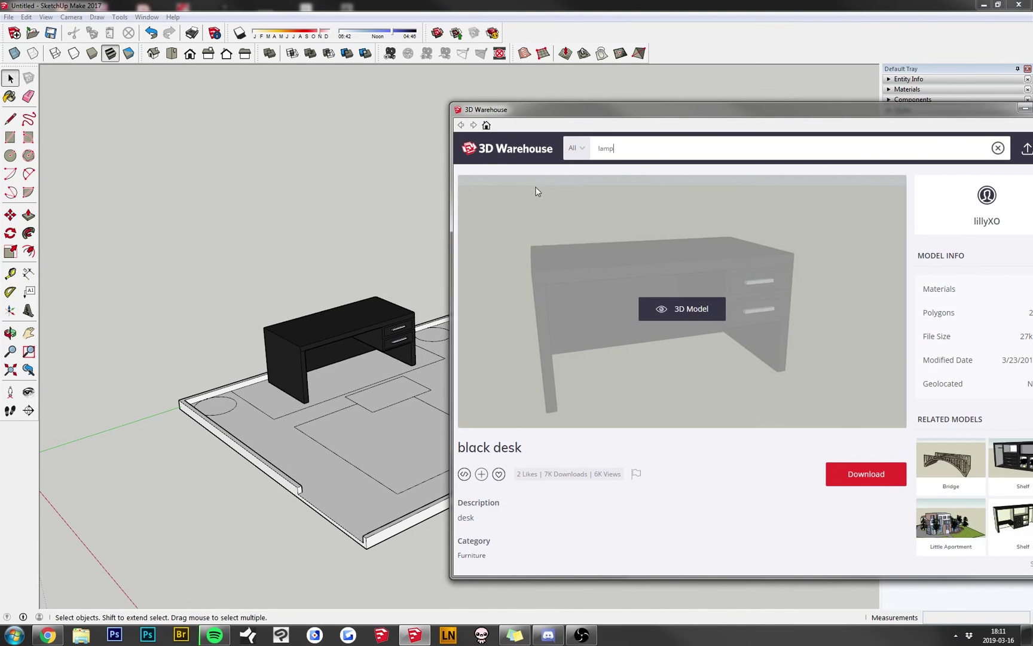
{"action": "type", "text": "lamp"}
{"action": "key", "text": "Return"}
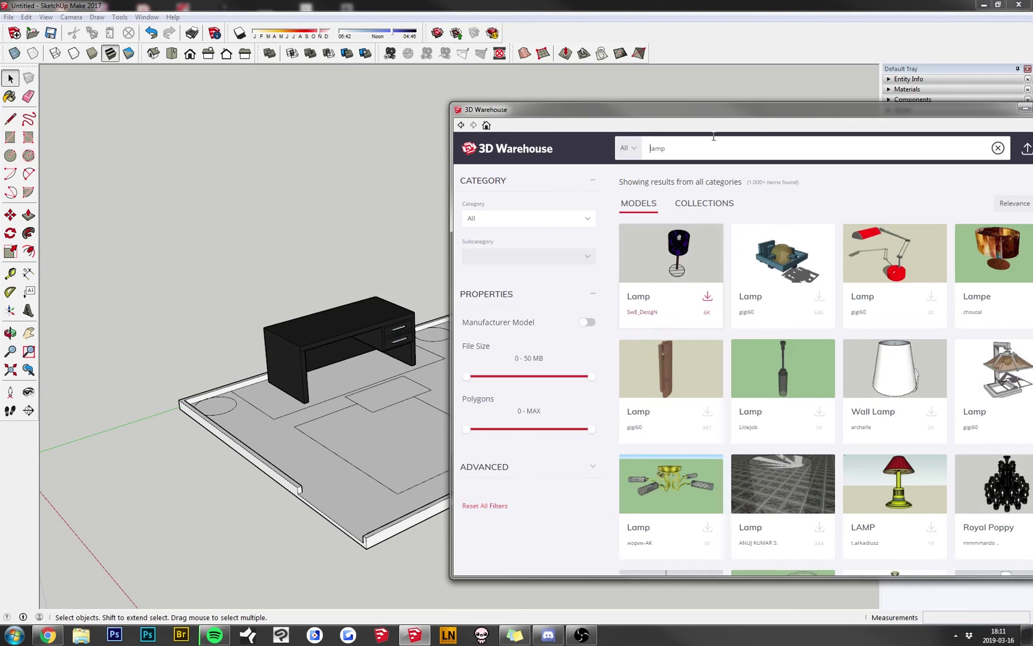
{"action": "left_click_drag", "start_coordinate": [706, 110], "coordinate": [513, 82]}
{"action": "scroll", "coordinate": [670, 342], "scroll_direction": "down", "scroll_amount": 7}
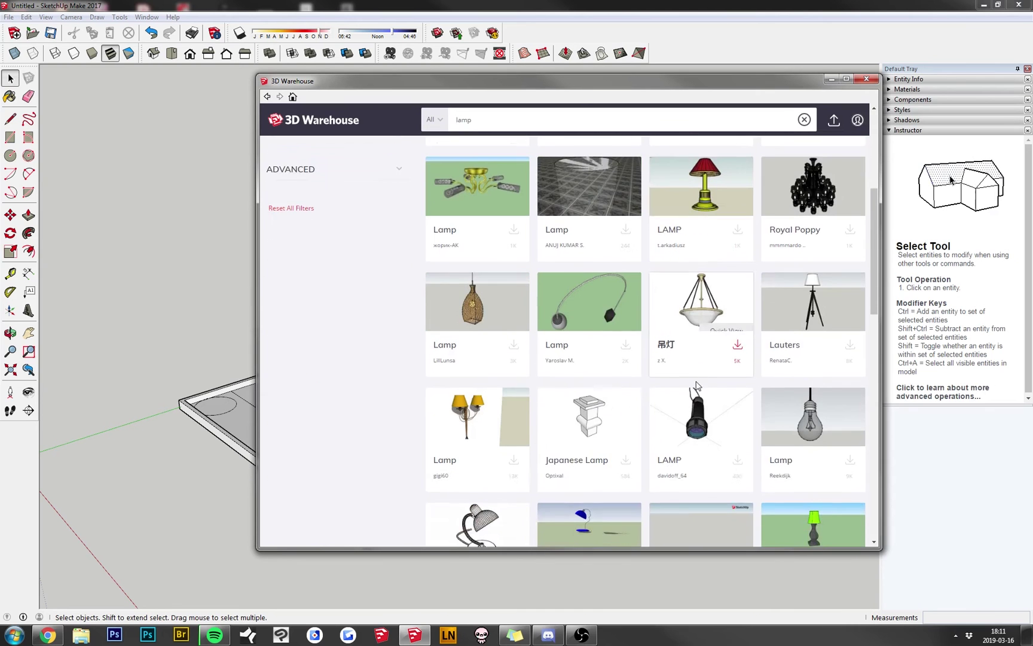
{"action": "scroll", "coordinate": [416, 400], "scroll_direction": "down", "scroll_amount": 2}
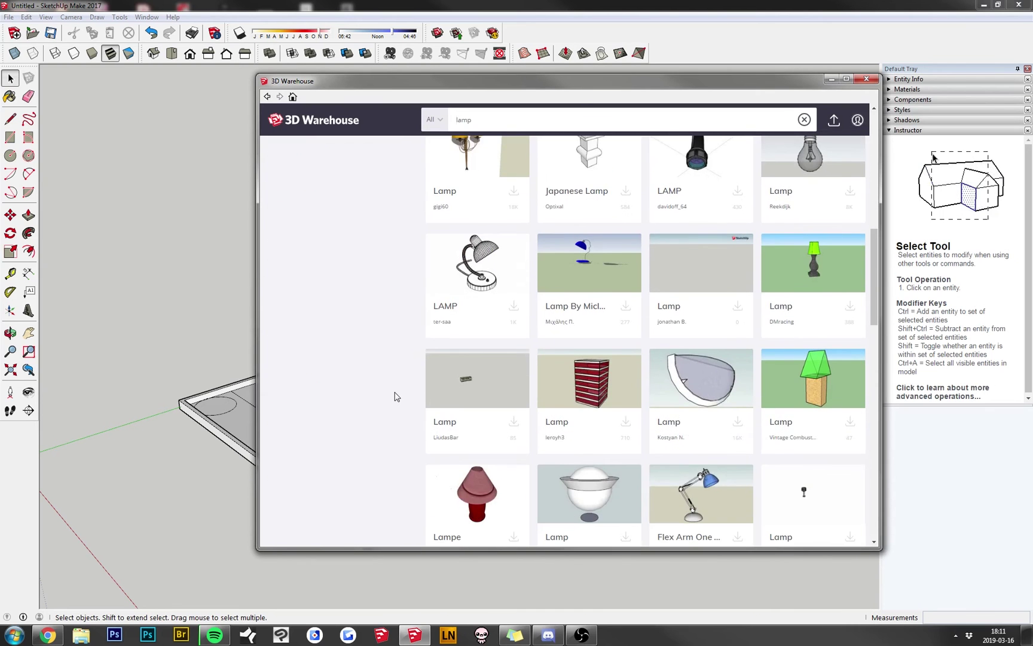
- Download the LAMP desk lamp with the curved neck and dome shade directly into the model and place it on the floor beside the bed
{"action": "left_click", "coordinate": [502, 334]}
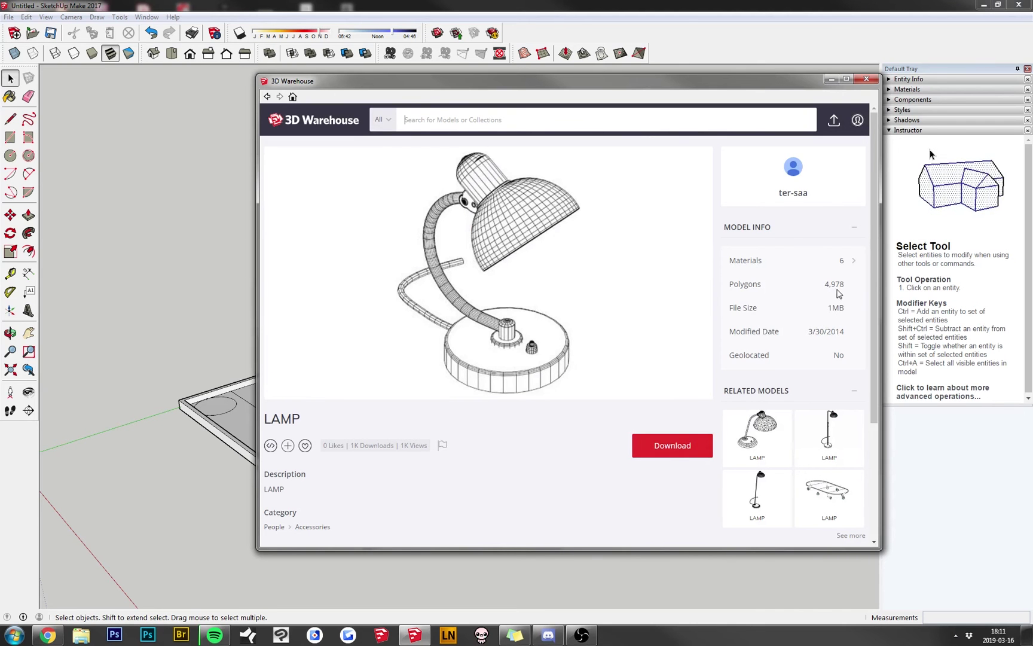
{"action": "left_click", "coordinate": [671, 445]}
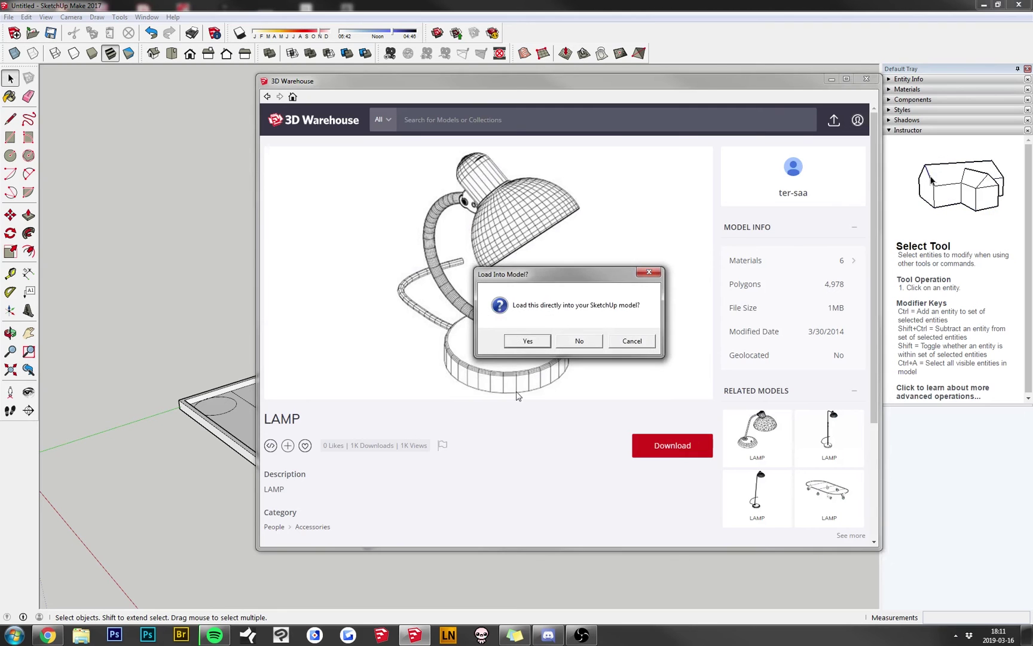
{"action": "left_click", "coordinate": [526, 341]}
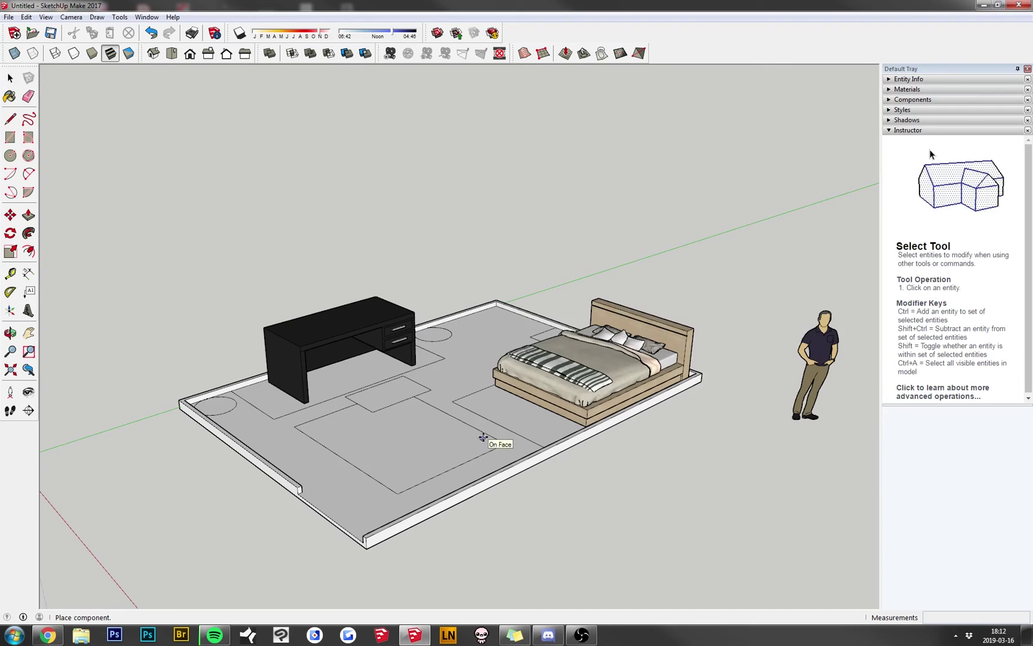
{"action": "scroll", "coordinate": [483, 436], "scroll_direction": "up", "scroll_amount": 3}
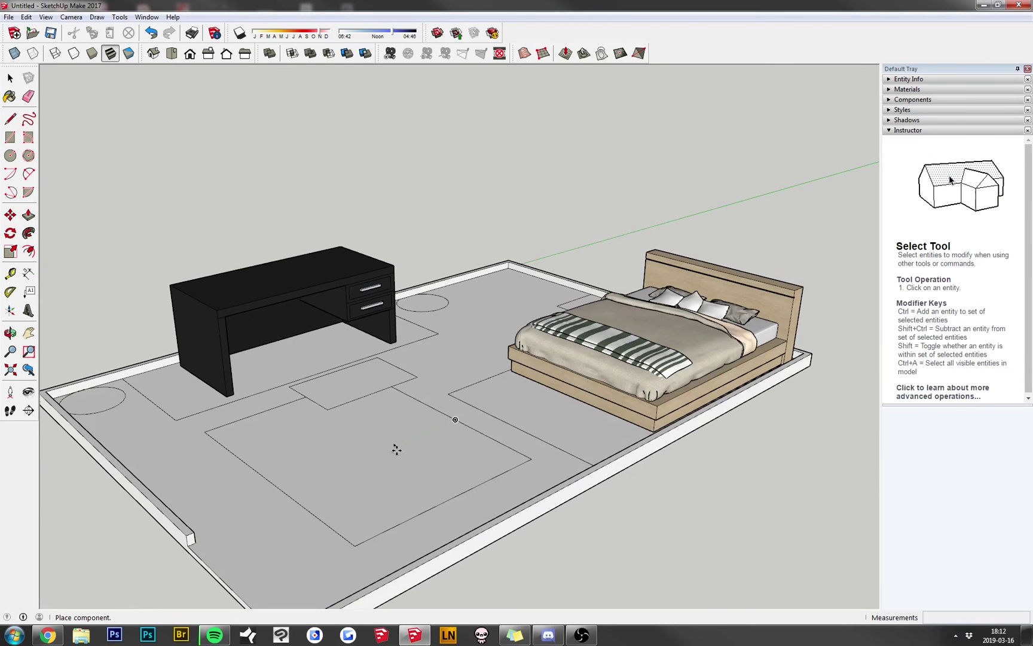
{"action": "scroll", "coordinate": [338, 405], "scroll_direction": "down", "scroll_amount": 4}
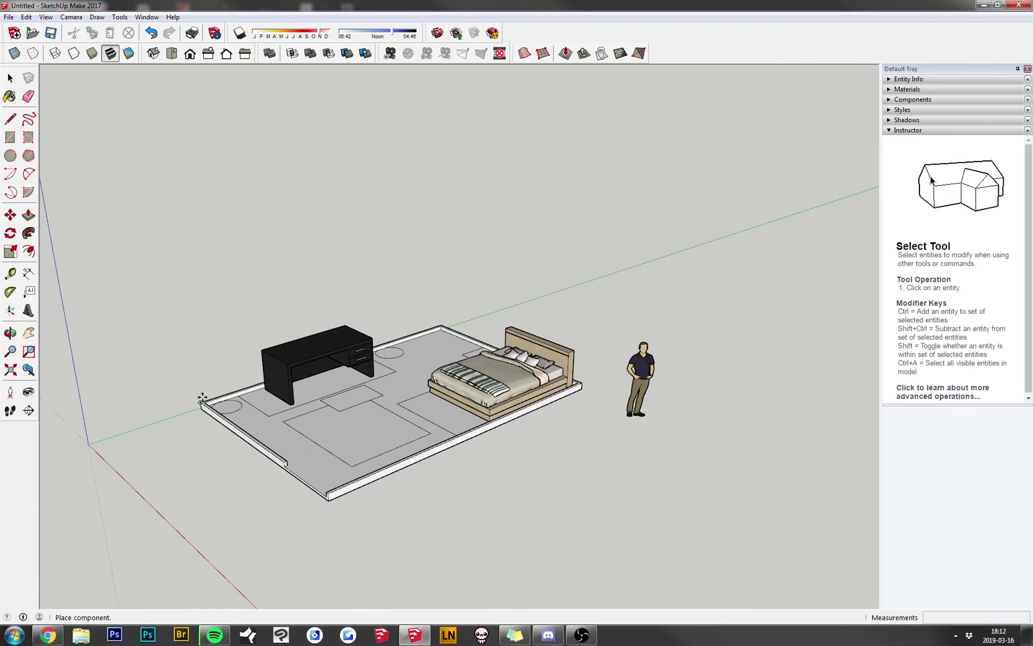
{"action": "scroll", "coordinate": [377, 423], "scroll_direction": "down", "scroll_amount": 5}
{"action": "scroll", "coordinate": [369, 458], "scroll_direction": "up", "scroll_amount": 8}
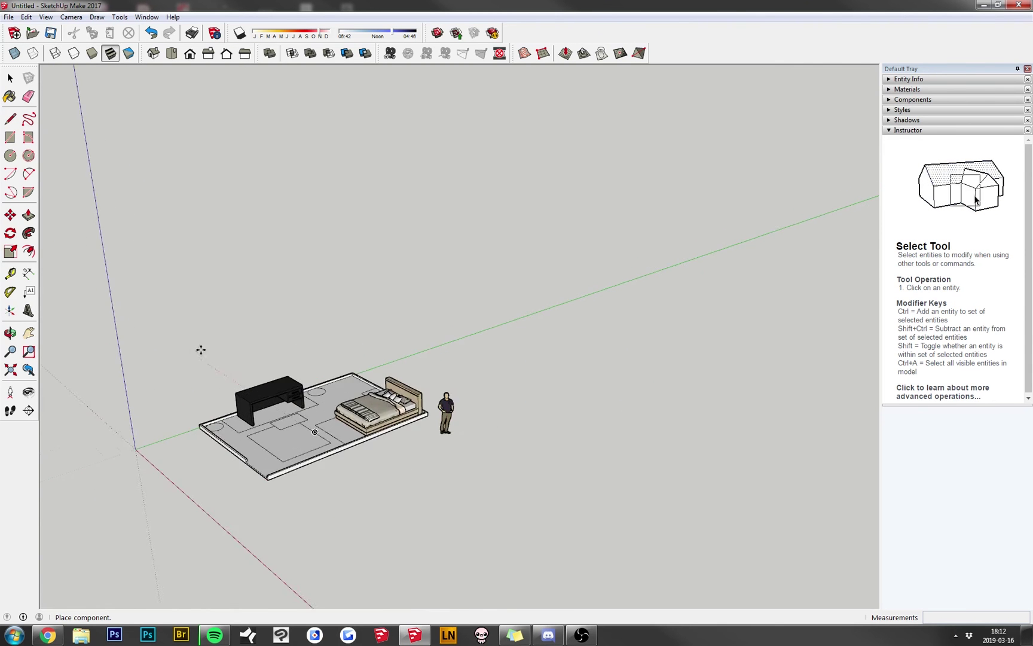
{"action": "scroll", "coordinate": [407, 490], "scroll_direction": "up", "scroll_amount": 2}
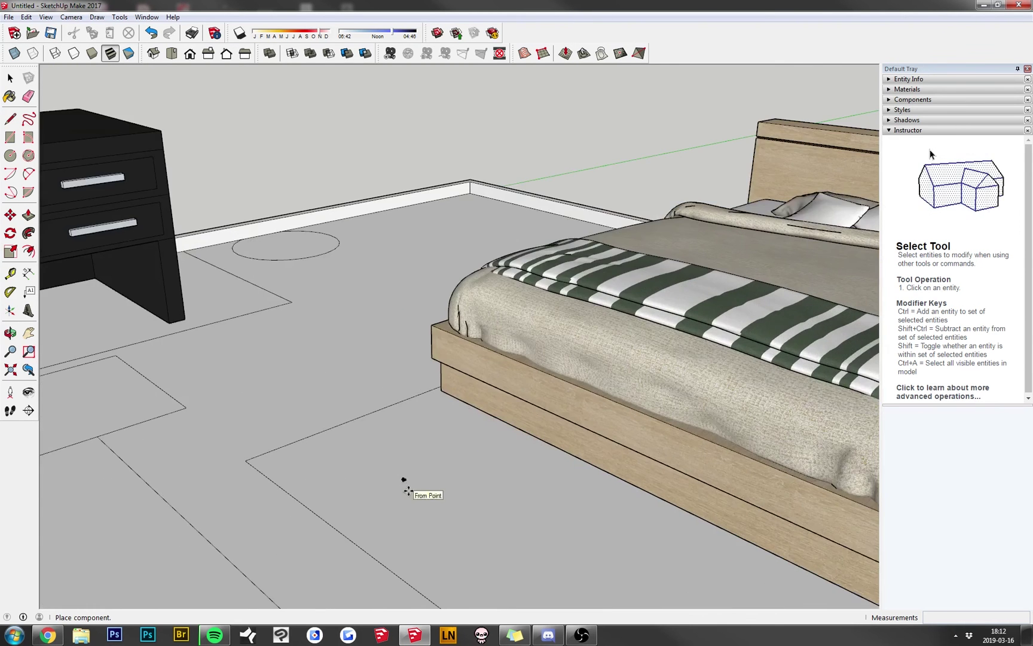
- Enlarge the tiny lamp uniformly from its upper corner in two passes, the second by a factor of 3.16
{"action": "key", "text": "m"}
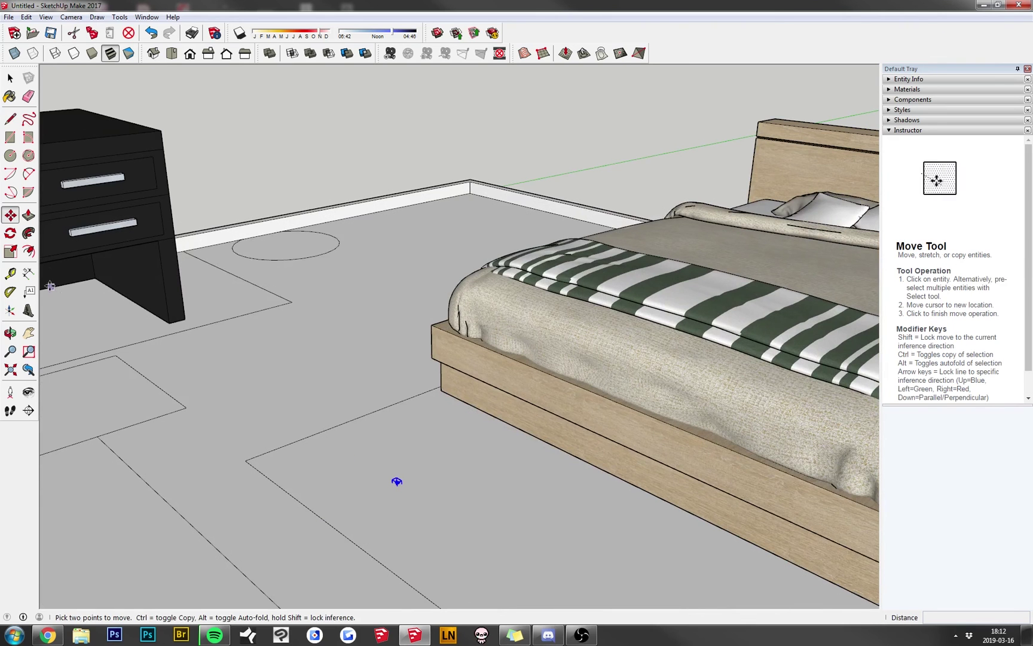
{"action": "key", "text": "s"}
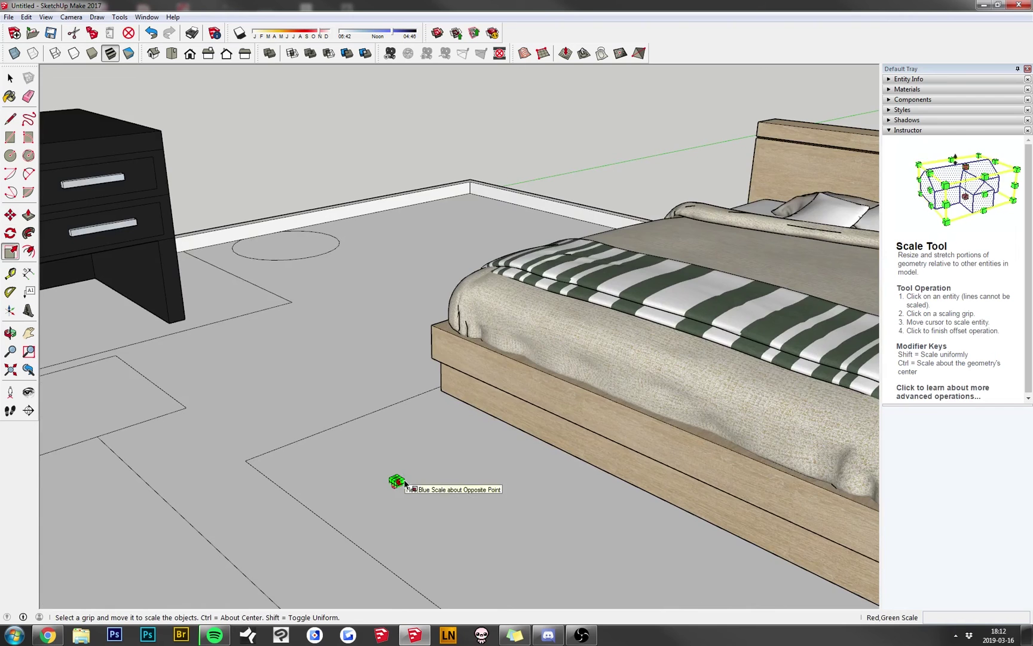
{"action": "scroll", "coordinate": [404, 483], "scroll_direction": "up", "scroll_amount": 5}
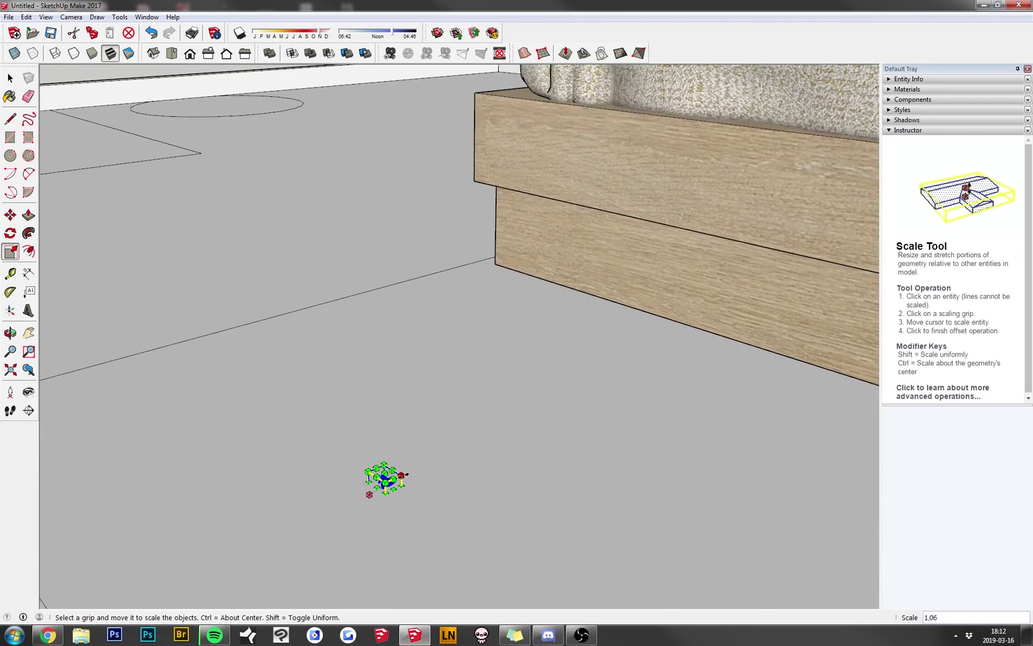
{"action": "left_click_drag", "start_coordinate": [405, 476], "coordinate": [637, 338]}
{"action": "scroll", "coordinate": [691, 436], "scroll_direction": "down", "scroll_amount": 1}
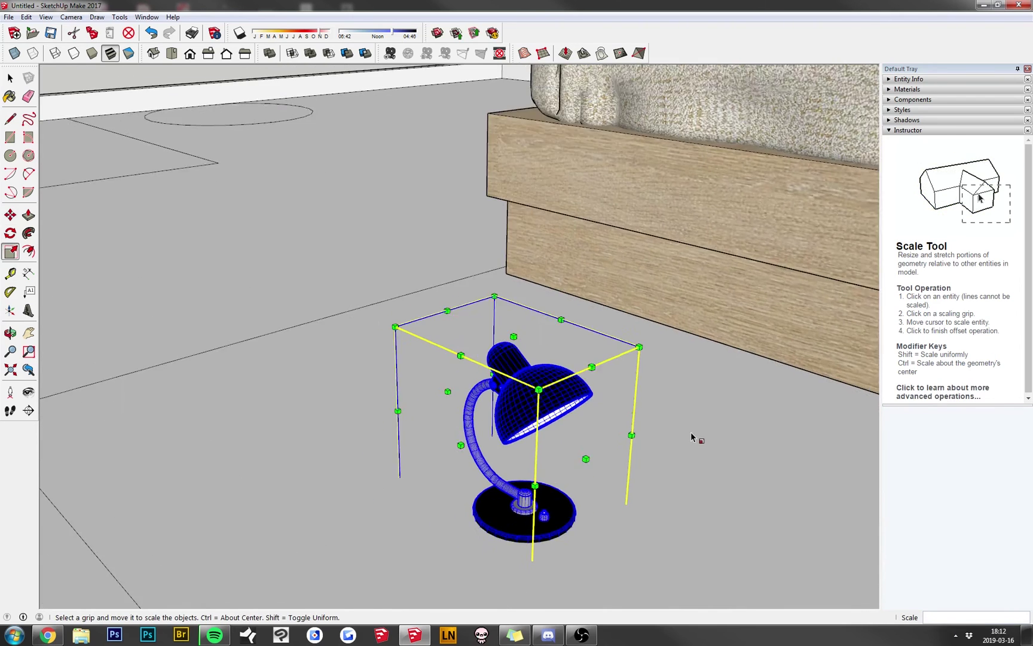
{"action": "scroll", "coordinate": [691, 436], "scroll_direction": "down", "scroll_amount": 8}
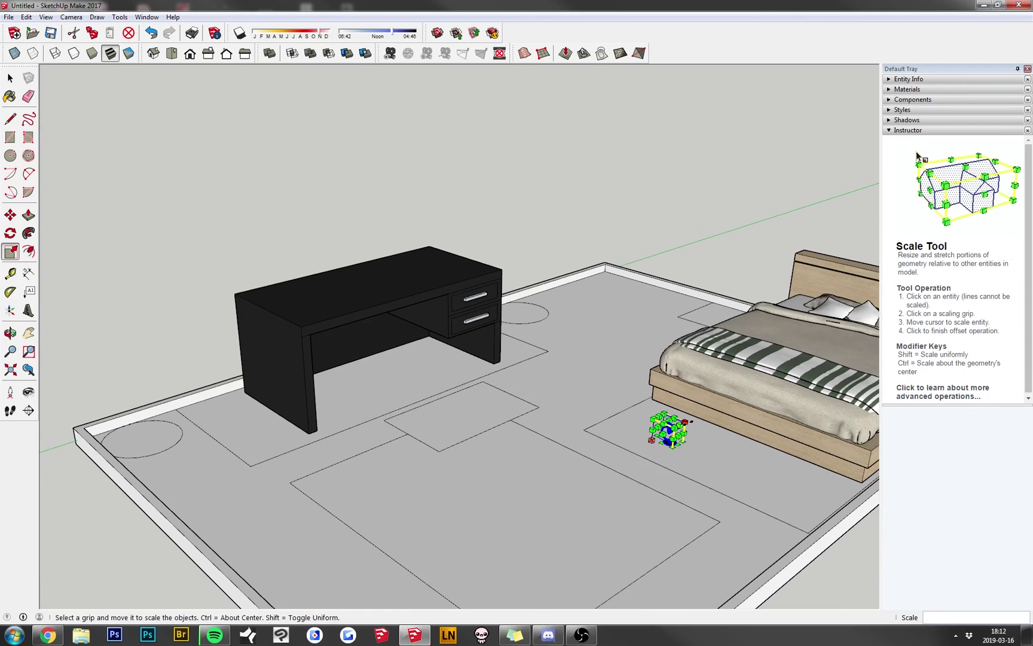
{"action": "type", "text": "3,16"}
{"action": "key", "text": "Return"}
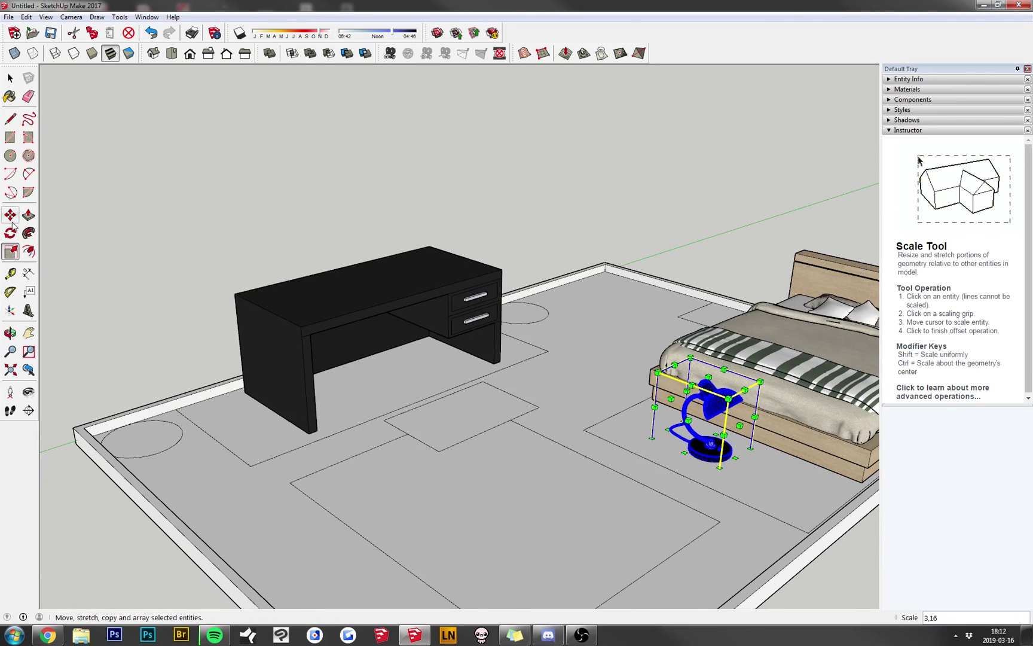
- Move the lamp about 2466 mm from the floor onto the desktop, at the end without drawers
{"action": "key", "text": "m"}
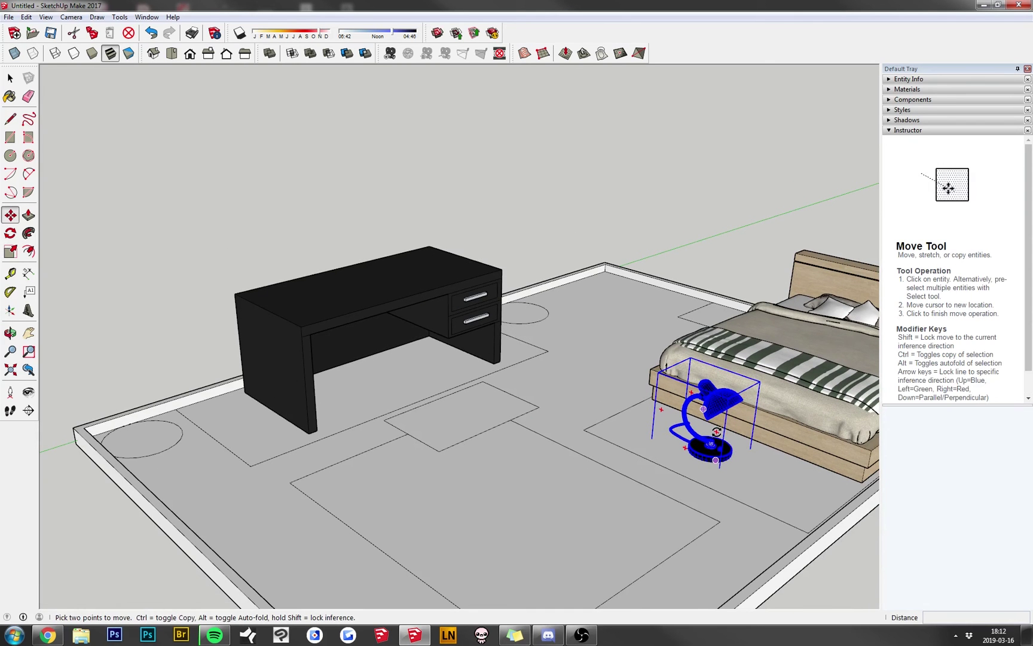
{"action": "left_click", "coordinate": [724, 401]}
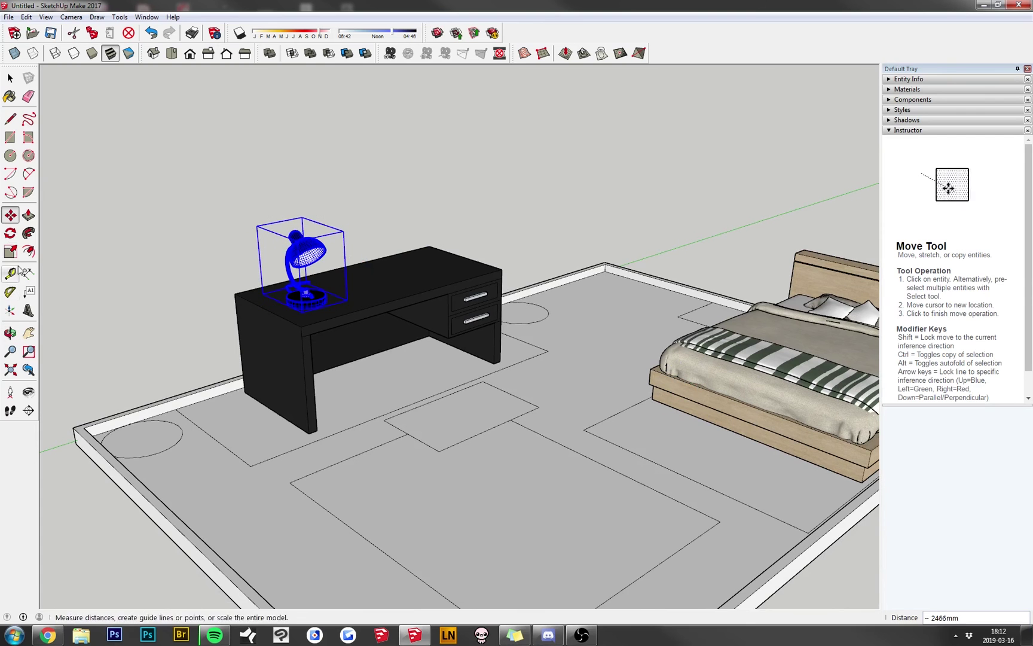
- Rotate the lamp horizontally by about 22.8 degrees, and move it about 933 mm back to the end of the desktop without drawers
{"action": "left_click", "coordinate": [10, 233]}
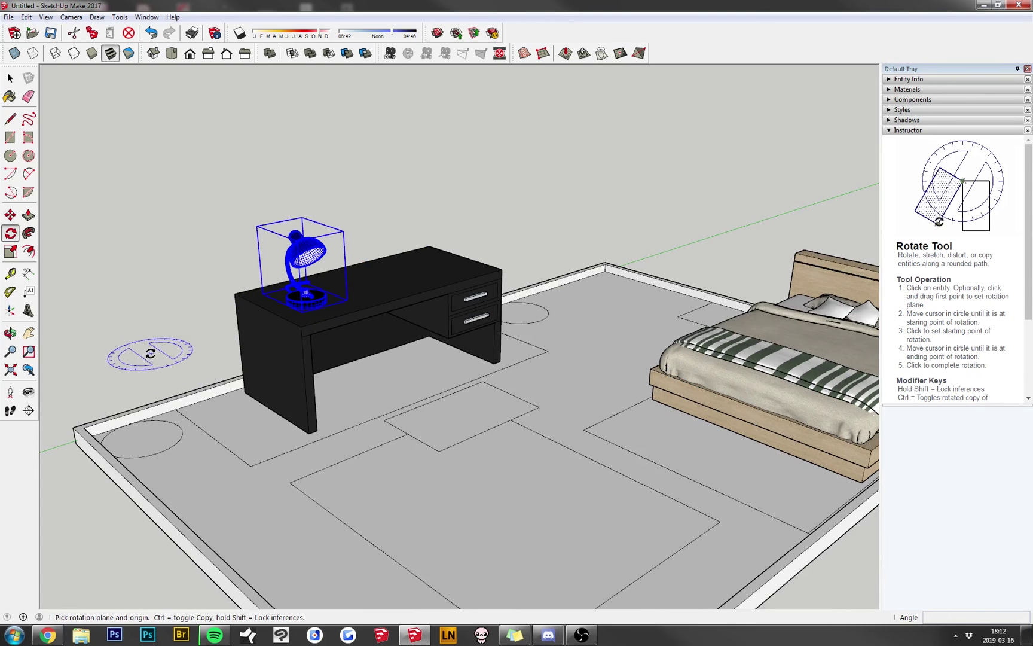
{"action": "left_click", "coordinate": [230, 408]}
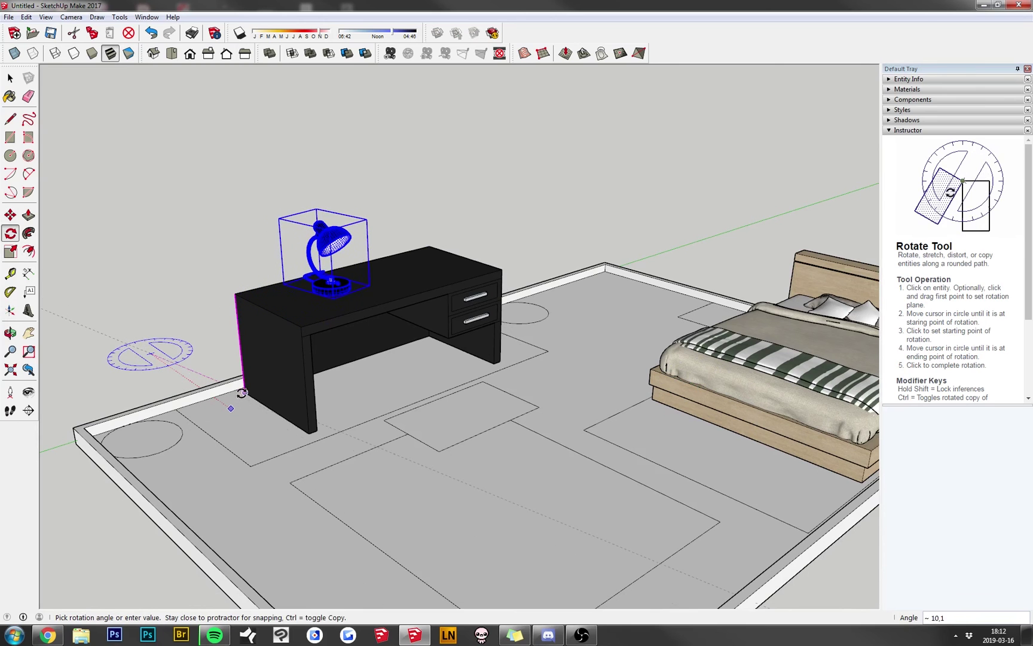
{"action": "left_click", "coordinate": [243, 367]}
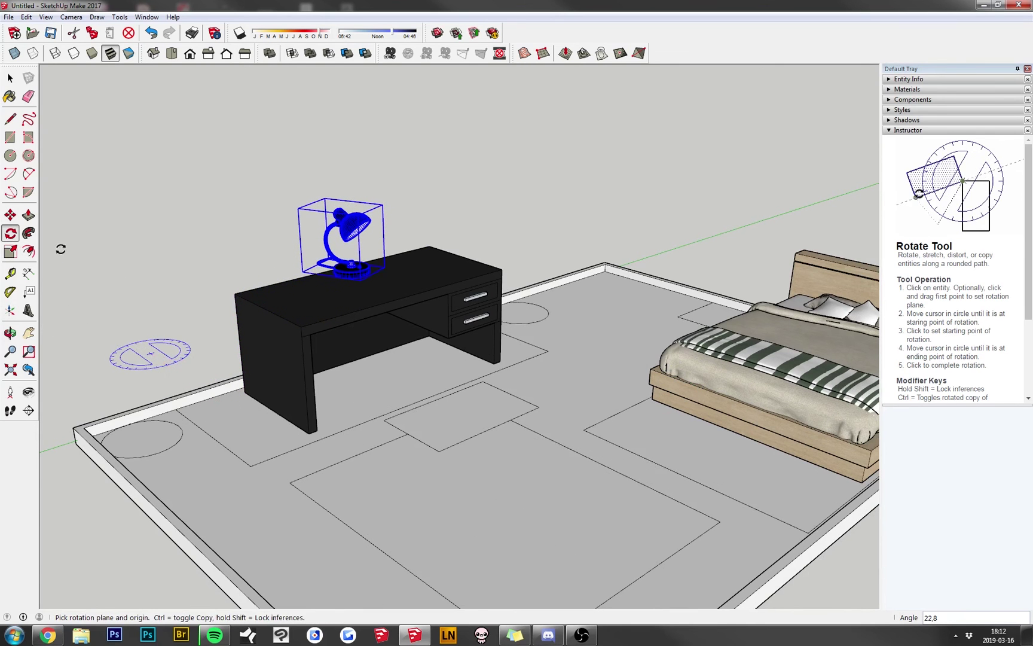
{"action": "left_click", "coordinate": [11, 216]}
{"action": "left_click", "coordinate": [350, 277]}
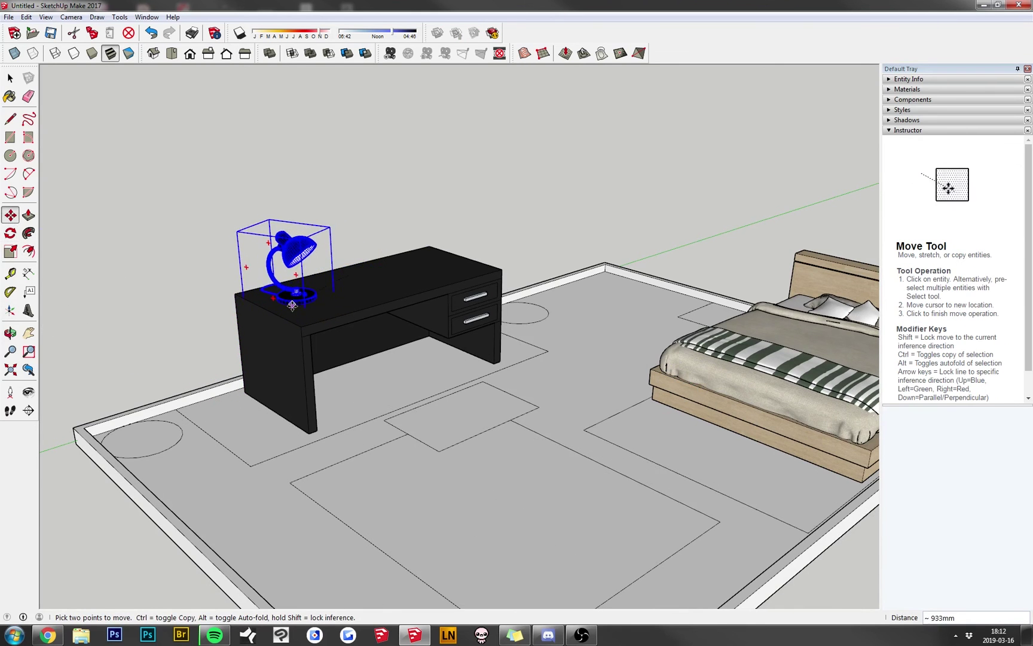
- Nudge the desk lamp slightly closer to the desktop's end without drawers, and clear the selection
{"action": "left_click", "coordinate": [287, 306]}
{"action": "left_click", "coordinate": [10, 78]}
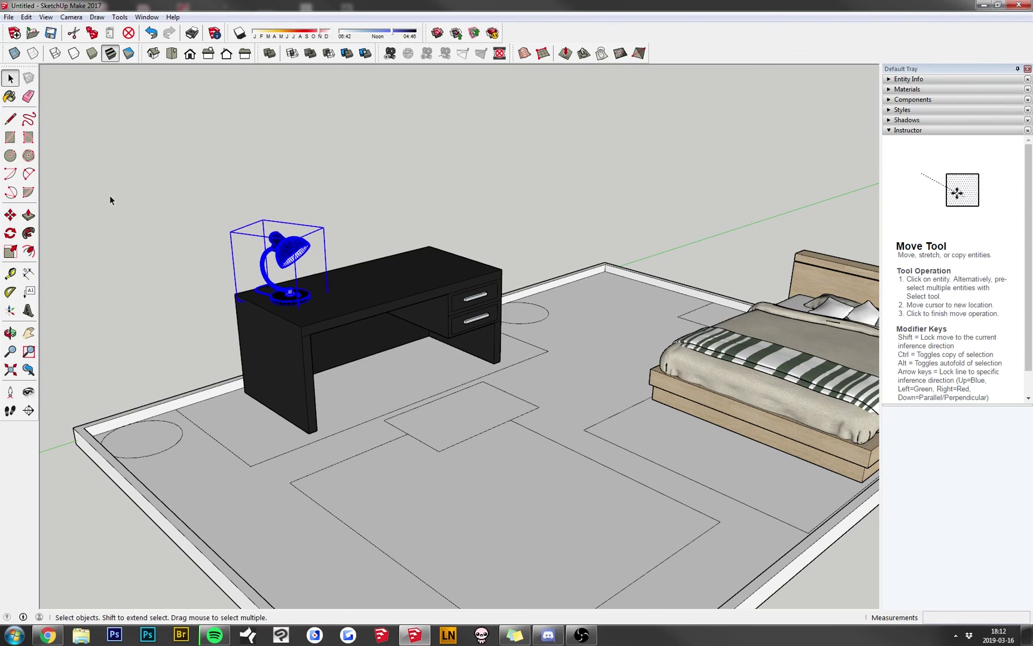
{"action": "left_click", "coordinate": [110, 194]}
- Examine the desk lamp's base and shade up close, and the furnished room as a whole
{"action": "middle_click_drag", "start_coordinate": [110, 195], "coordinate": [150, 326]}
{"action": "scroll", "coordinate": [426, 389], "scroll_direction": "down", "scroll_amount": 5}
{"action": "middle_click_drag", "start_coordinate": [427, 388], "coordinate": [441, 408]}
{"action": "scroll", "coordinate": [399, 323], "scroll_direction": "up", "scroll_amount": 6}
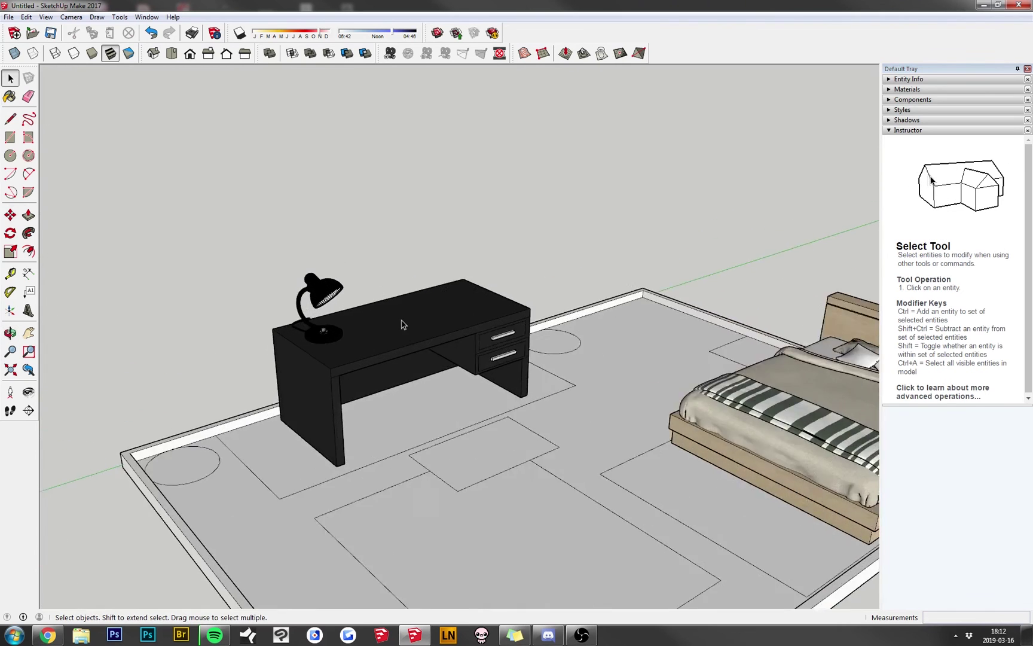
{"action": "scroll", "coordinate": [269, 274], "scroll_direction": "up", "scroll_amount": 8}
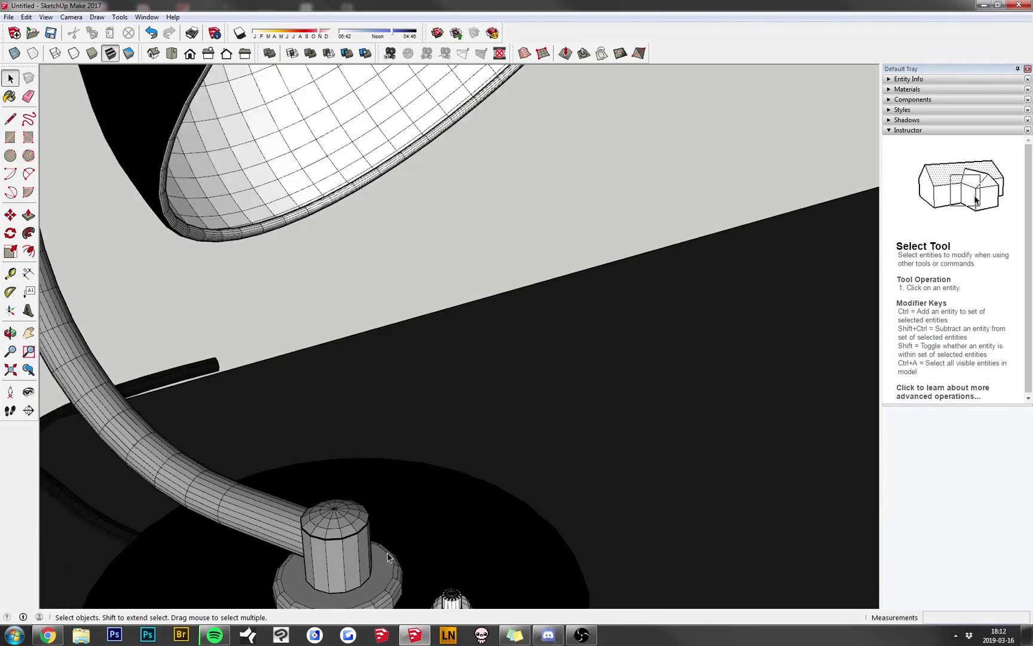
{"action": "middle_click_drag", "start_coordinate": [366, 515], "coordinate": [397, 438]}
{"action": "scroll", "coordinate": [349, 503], "scroll_direction": "down", "scroll_amount": 3}
{"action": "scroll", "coordinate": [397, 438], "scroll_direction": "down", "scroll_amount": 10}
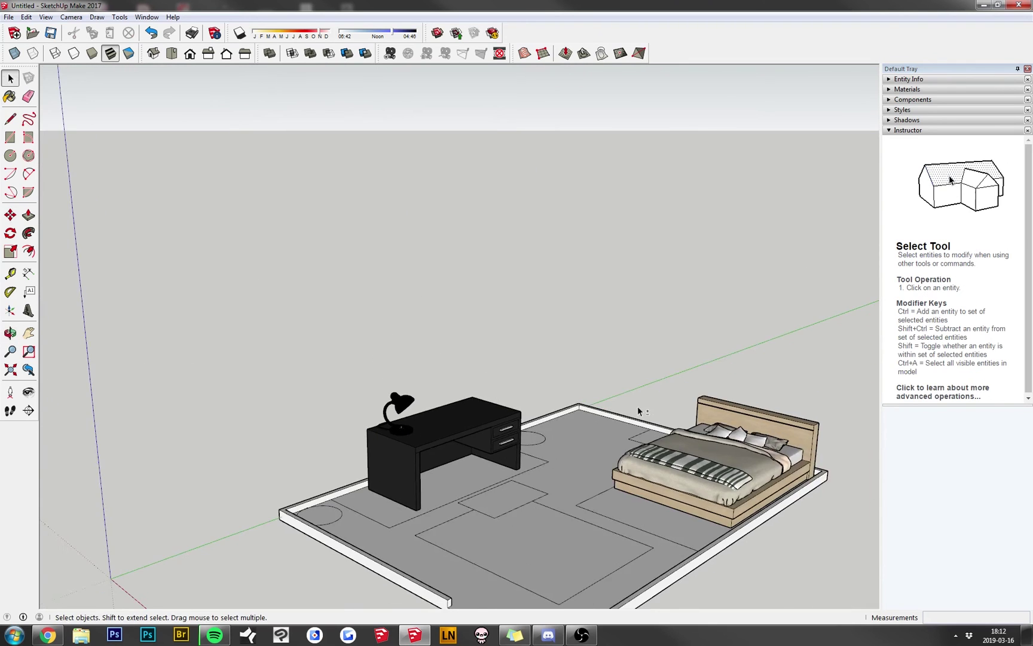
{"action": "middle_click_drag", "start_coordinate": [638, 405], "coordinate": [455, 383]}
- Search the 3D Warehouse for a desk chair
{"action": "left_click", "coordinate": [148, 17]}
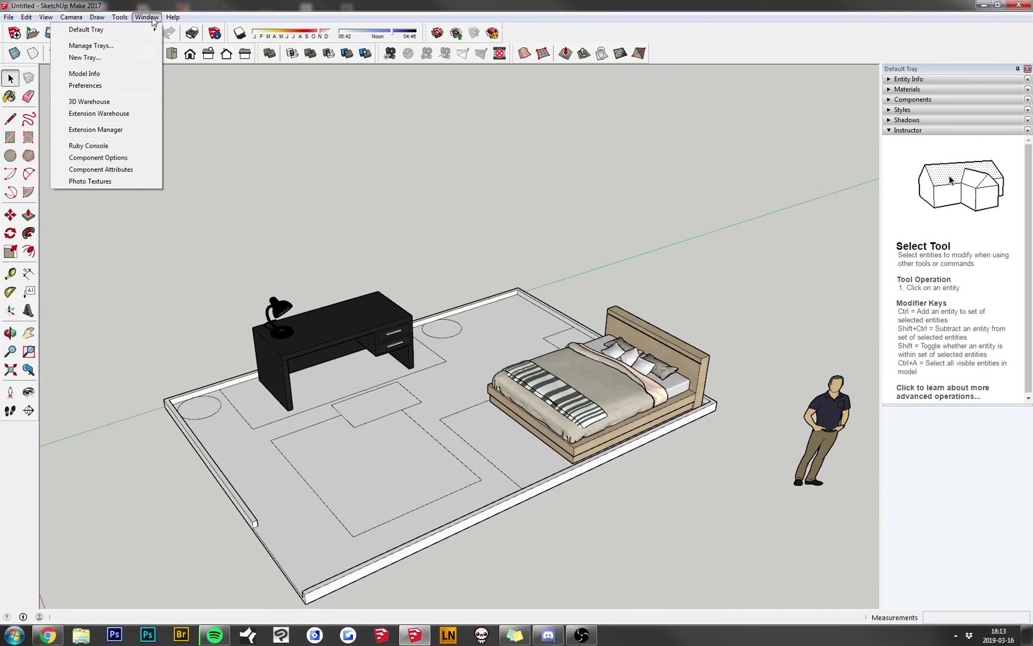
{"action": "left_click", "coordinate": [96, 103]}
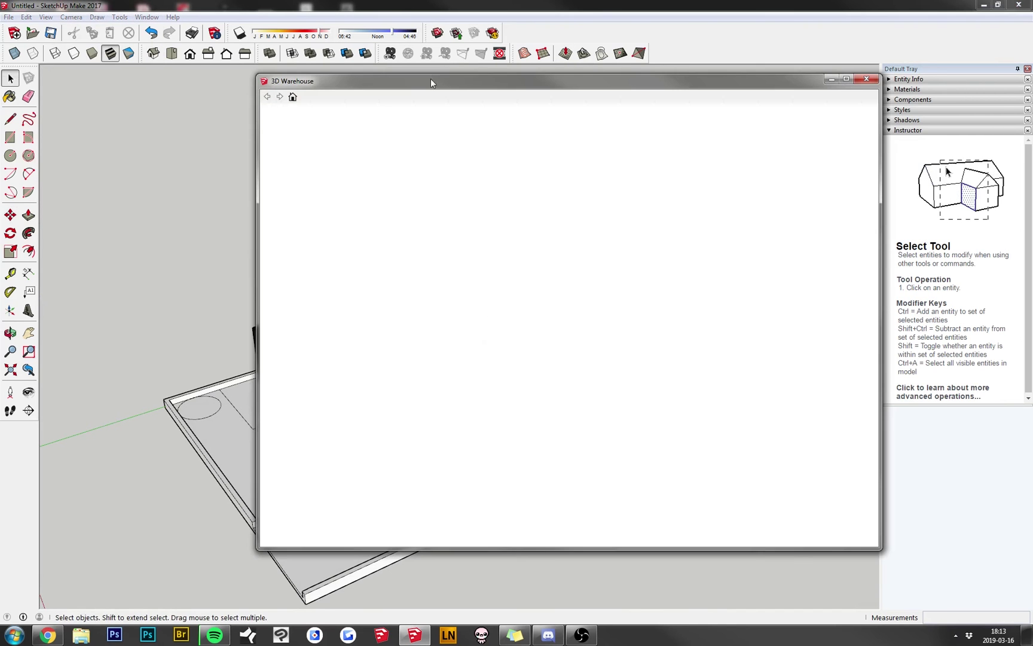
{"action": "left_click_drag", "start_coordinate": [431, 82], "coordinate": [543, 85]}
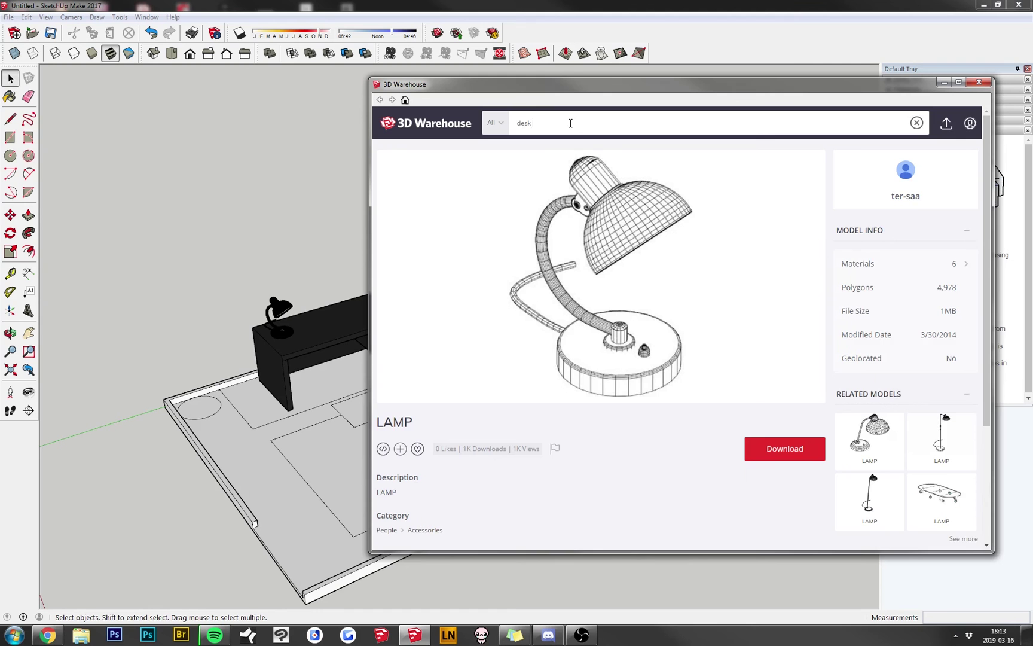
{"action": "key", "text": "Return"}
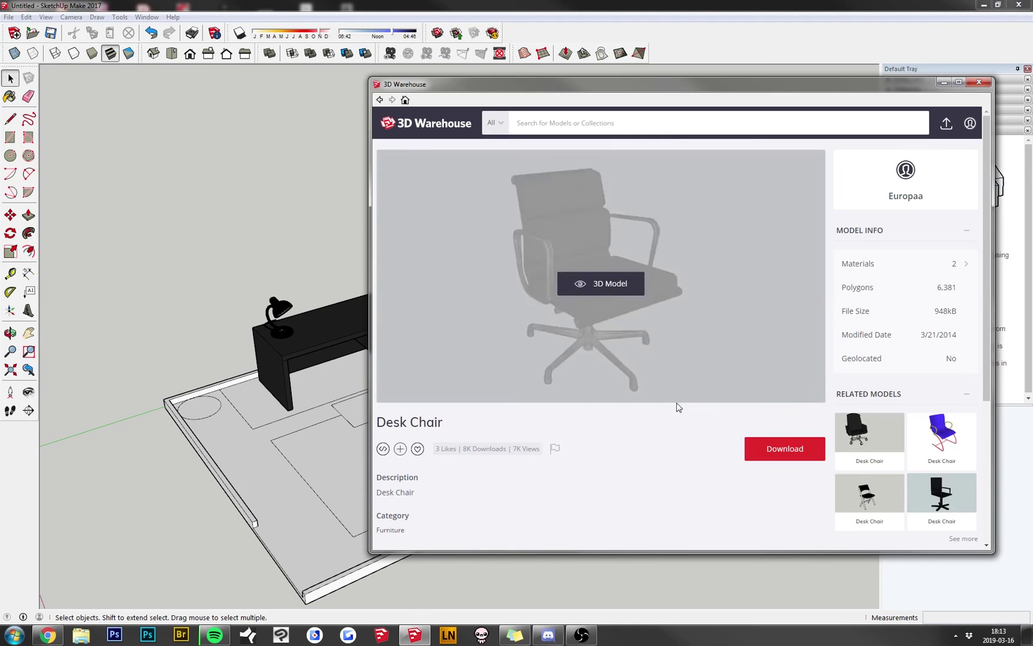
- Download the black Desk Chair model with armrests directly into the model and place it on the floor in front of the desk
{"action": "left_click", "coordinate": [794, 458]}
{"action": "left_click", "coordinate": [639, 343]}
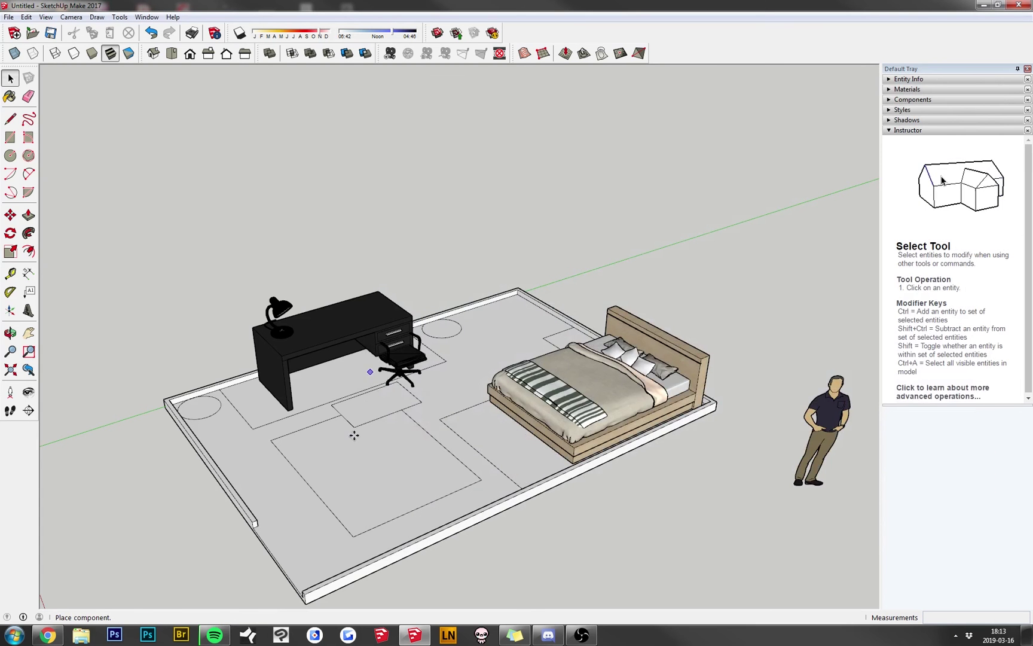
{"action": "left_click", "coordinate": [348, 425]}
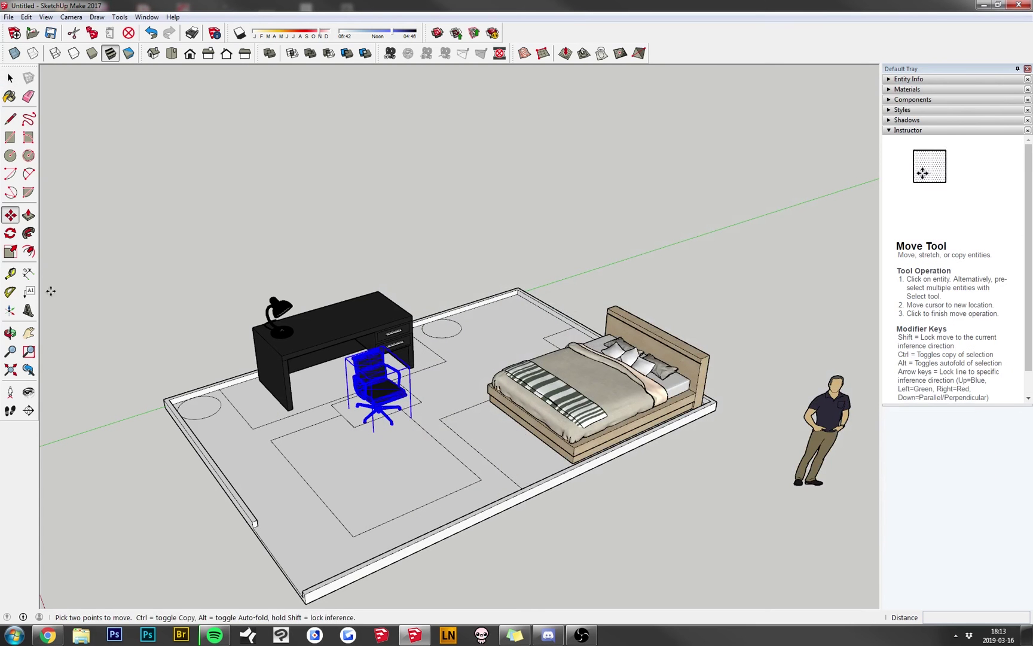
- Rotate the desk chair horizontally by 180 degrees
{"action": "left_click", "coordinate": [10, 252]}
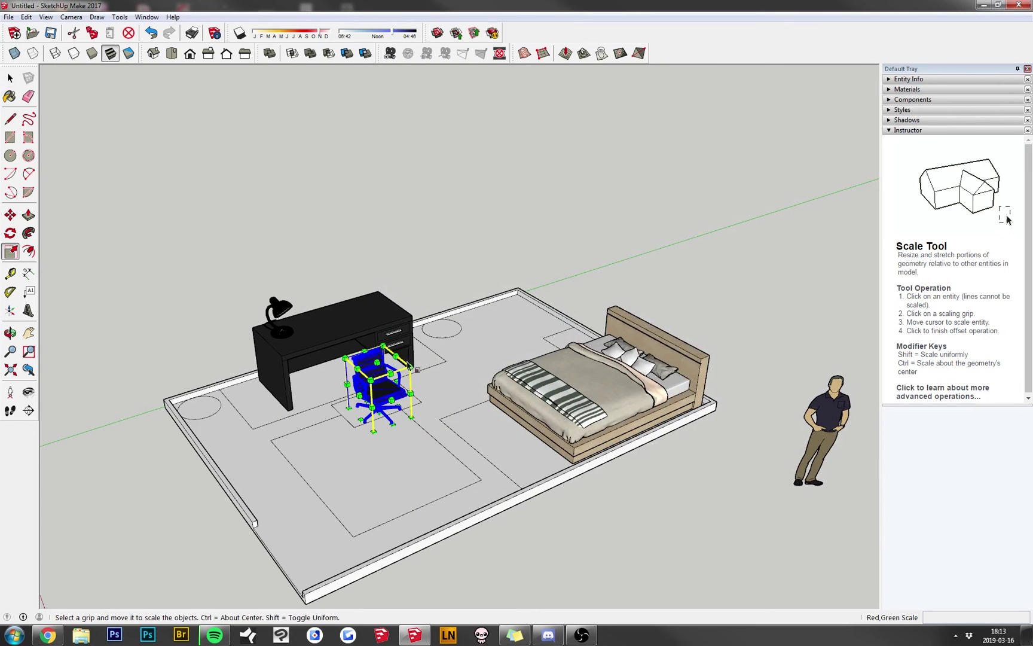
{"action": "left_click", "coordinate": [10, 234]}
{"action": "left_click_drag", "start_coordinate": [319, 453], "coordinate": [445, 558]}
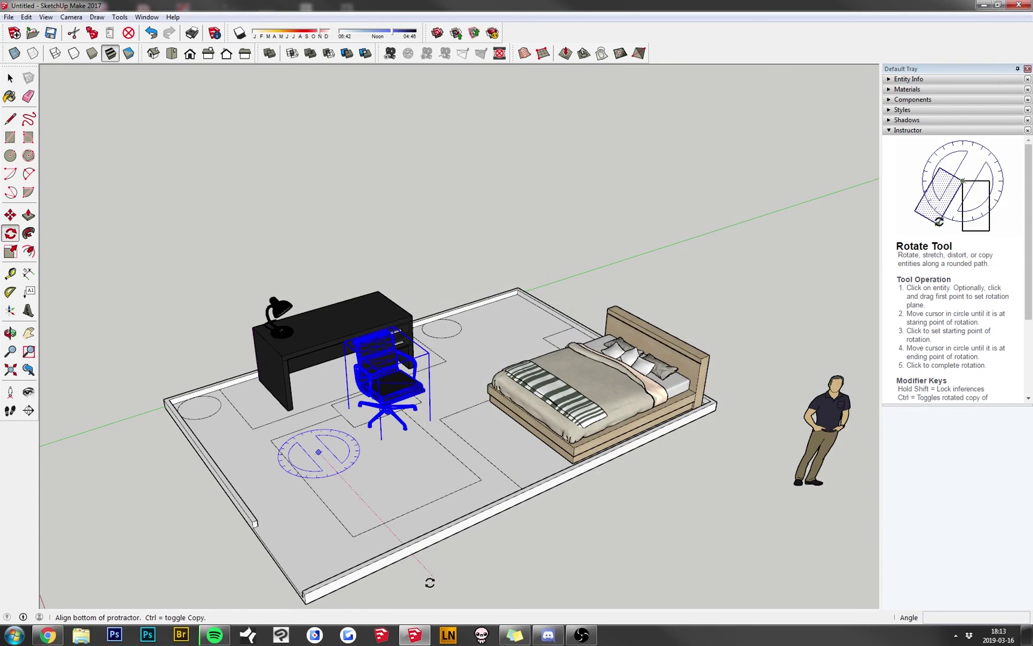
{"action": "left_click", "coordinate": [433, 580]}
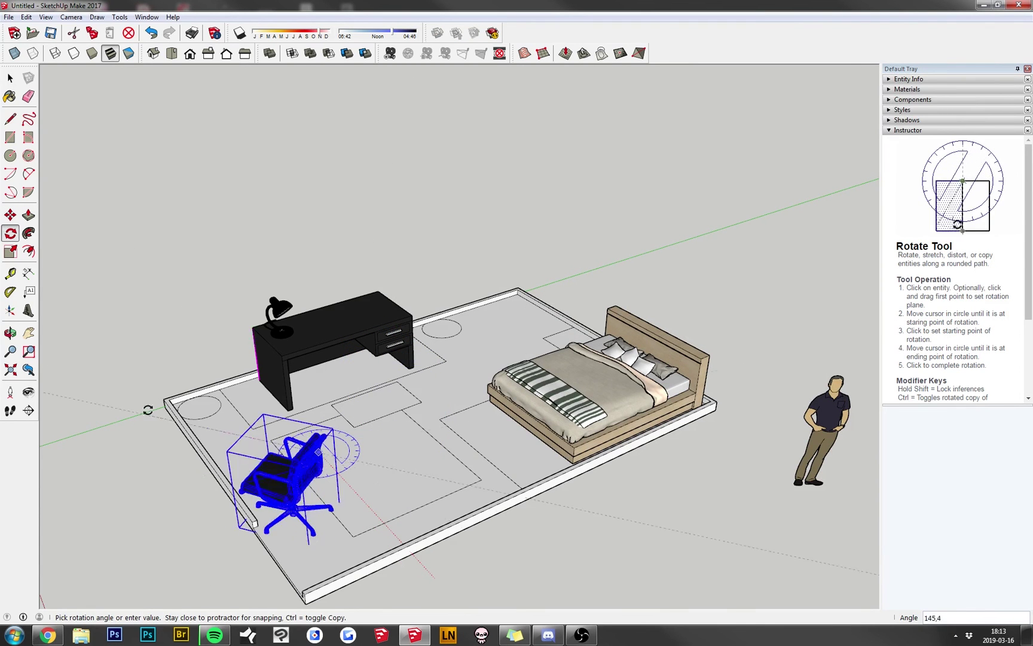
{"action": "left_click", "coordinate": [192, 316]}
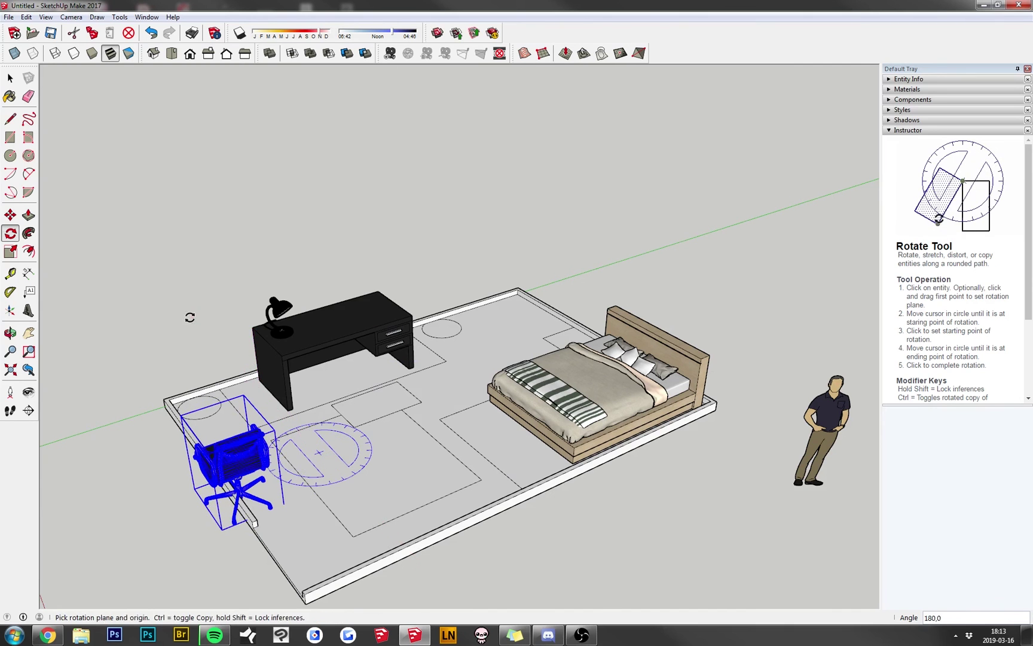
- Move the rotated chair onto its floor outline in front of the desk, and clear the selection
{"action": "left_click", "coordinate": [11, 217]}
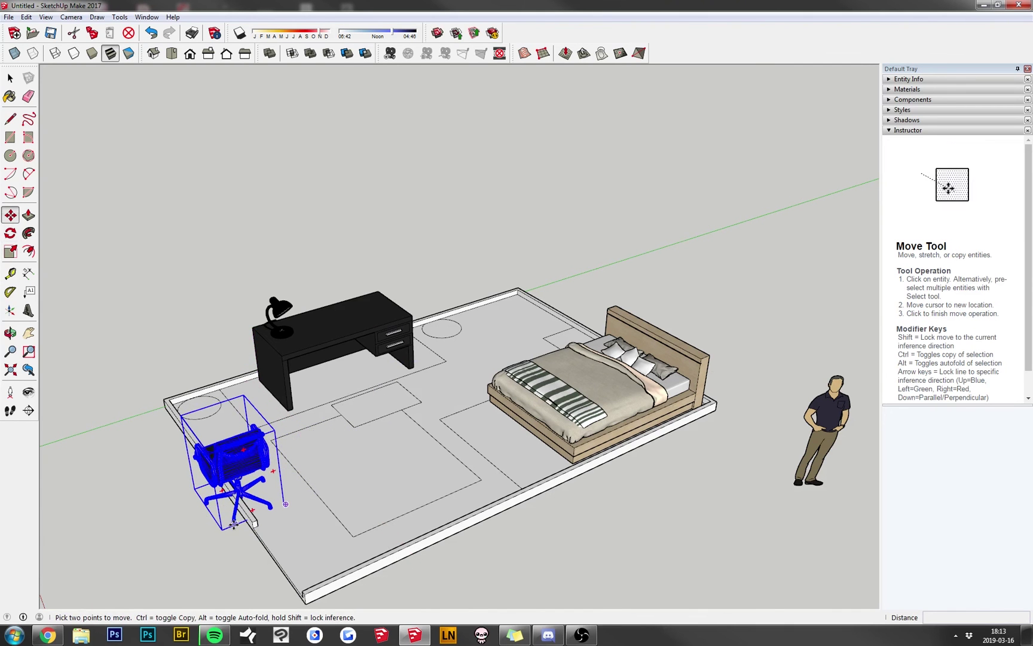
{"action": "left_click", "coordinate": [234, 524]}
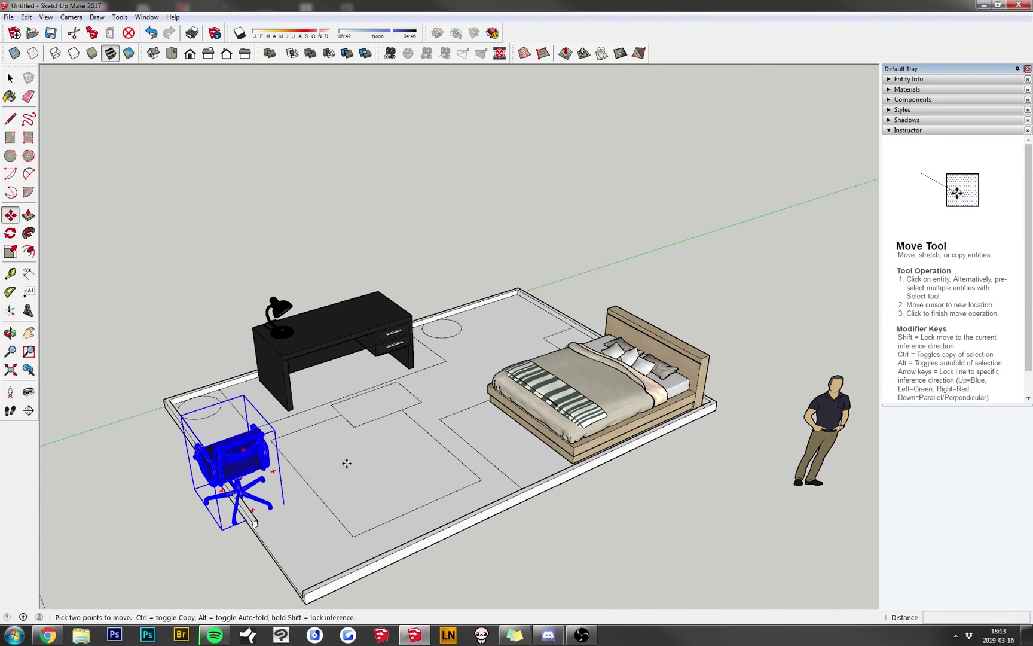
{"action": "left_click", "coordinate": [363, 422]}
{"action": "middle_click_drag", "start_coordinate": [356, 416], "coordinate": [312, 362]}
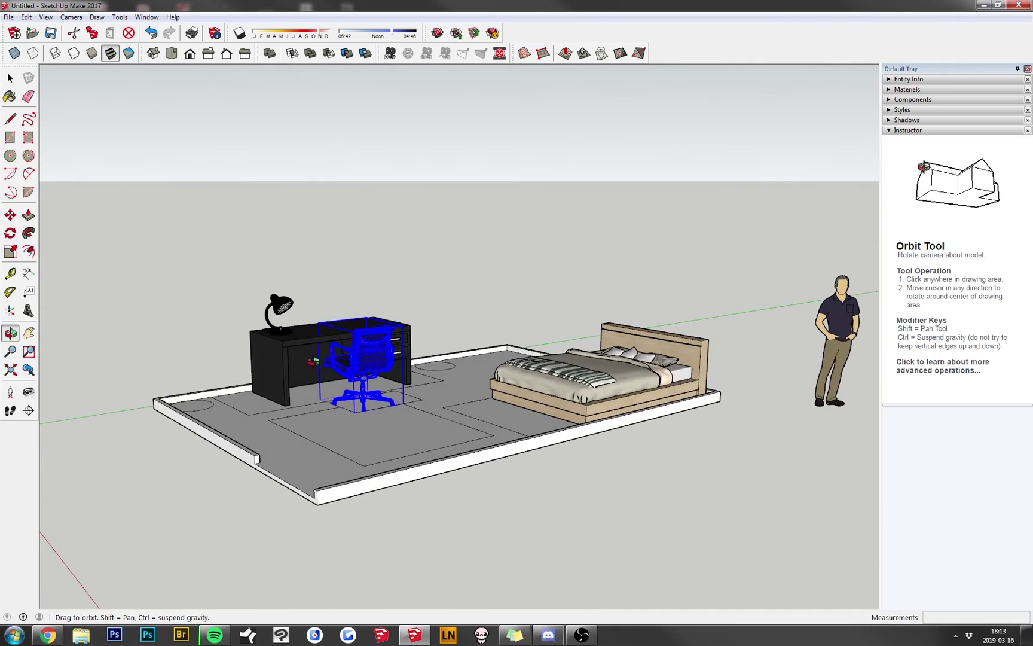
{"action": "key", "text": "space"}
{"action": "left_click", "coordinate": [126, 253]}
- Erase the floor outlines of the desk, the desk chair and the bed, keeping the central rectangle and the circles
{"action": "middle_click_drag", "start_coordinate": [126, 253], "coordinate": [253, 434]}
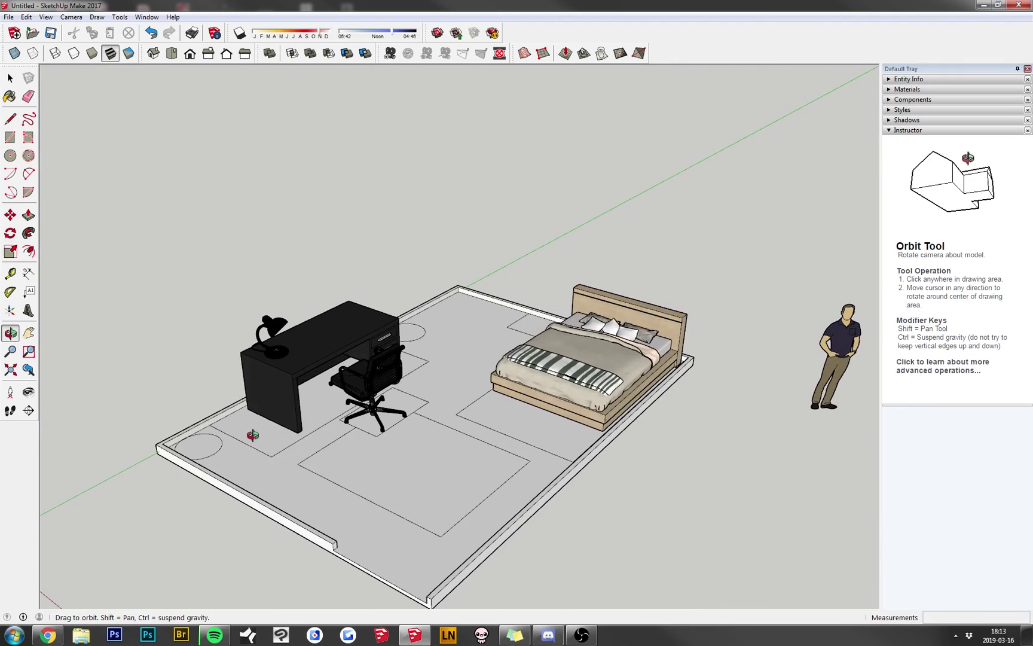
{"action": "middle_click_drag", "start_coordinate": [455, 489], "coordinate": [480, 485]}
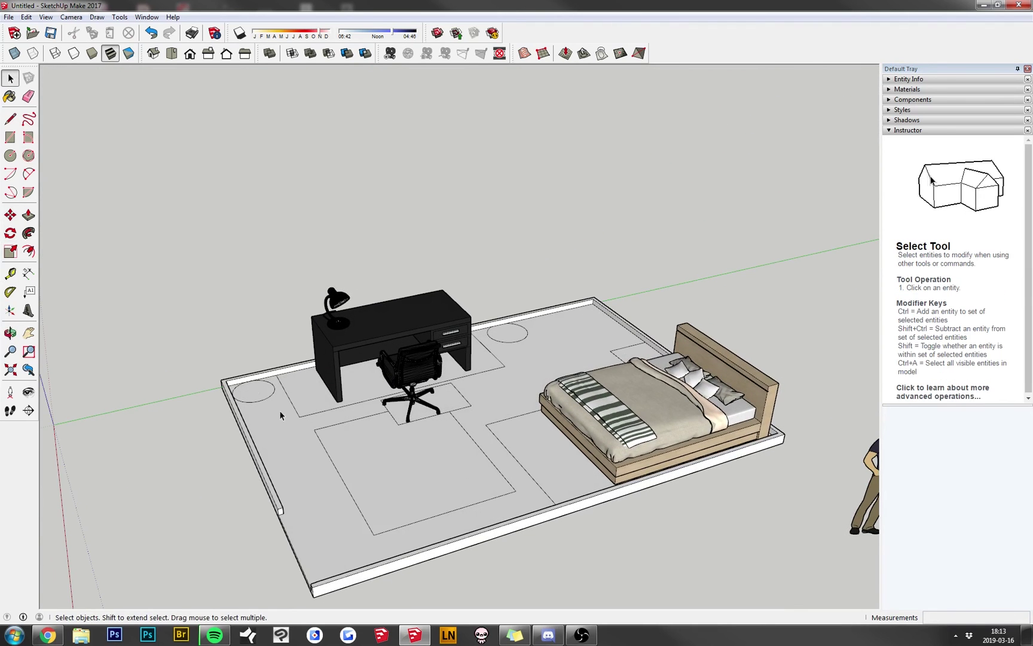
{"action": "key", "text": "e"}
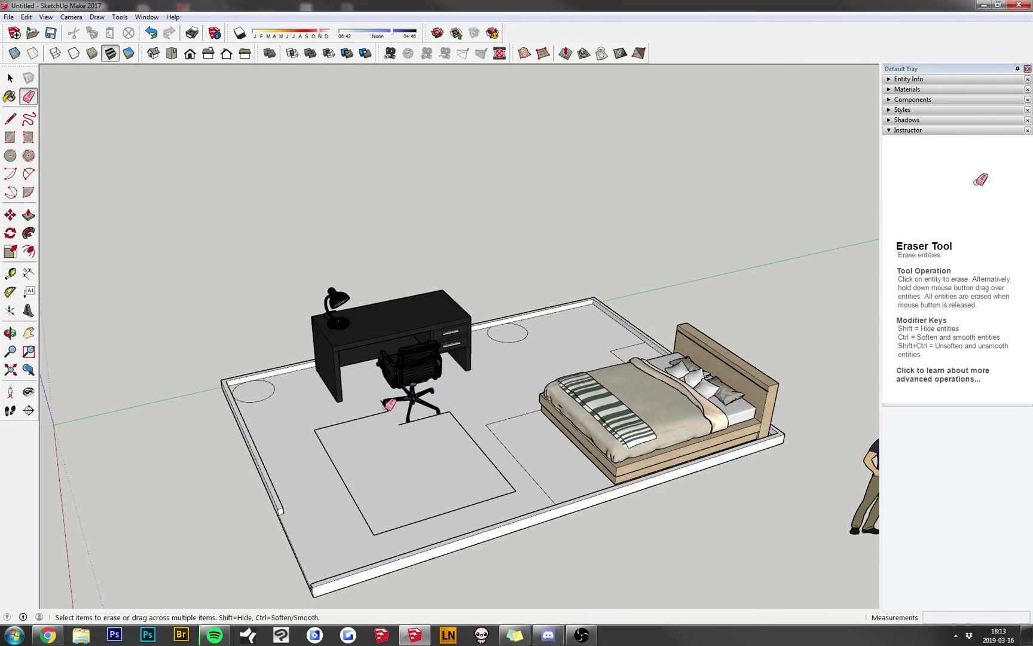
{"action": "mouse_move", "coordinate": [469, 459]}
{"action": "middle_mouse_down"}
{"action": "mouse_move", "coordinate": [422, 464]}
{"action": "mouse_move", "coordinate": [535, 452]}
{"action": "middle_mouse_up"}
{"action": "mouse_move", "coordinate": [505, 413]}
{"action": "middle_mouse_down"}
{"action": "mouse_move", "coordinate": [853, 385]}
{"action": "mouse_move", "coordinate": [554, 341]}
{"action": "mouse_move", "coordinate": [284, 332]}
{"action": "mouse_move", "coordinate": [578, 360]}
{"action": "mouse_move", "coordinate": [392, 362]}
{"action": "mouse_move", "coordinate": [419, 335]}
{"action": "mouse_move", "coordinate": [409, 261]}
{"action": "mouse_move", "coordinate": [335, 228]}
{"action": "middle_mouse_up"}
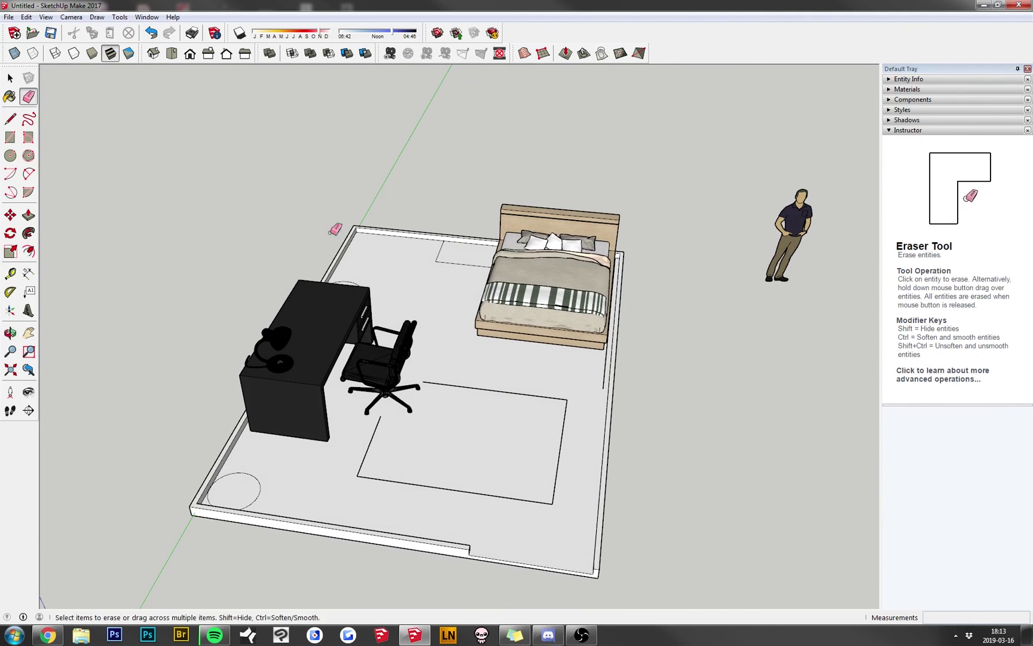
{"action": "mouse_move", "coordinate": [182, 85]}
{"action": "middle_mouse_down"}
{"action": "mouse_move", "coordinate": [228, 265]}
{"action": "mouse_move", "coordinate": [190, 167]}
{"action": "middle_mouse_up"}
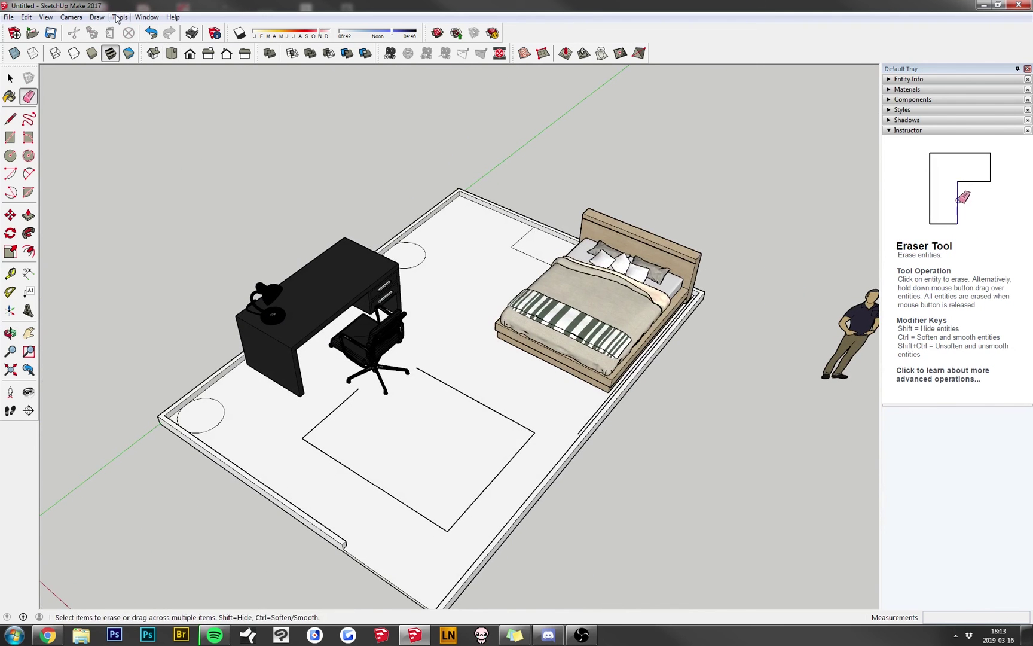
- Search the 3D Warehouse for "lamp" and browse the models for a floor lamp
{"action": "left_click", "coordinate": [142, 21]}
{"action": "left_click", "coordinate": [90, 101]}
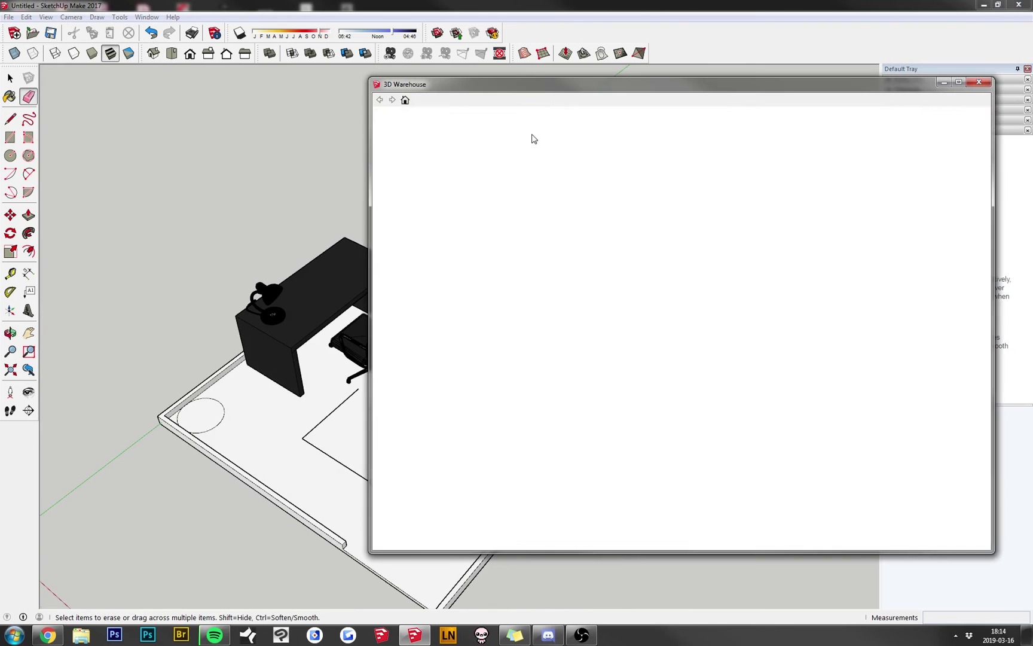
{"action": "type", "text": "lamp"}
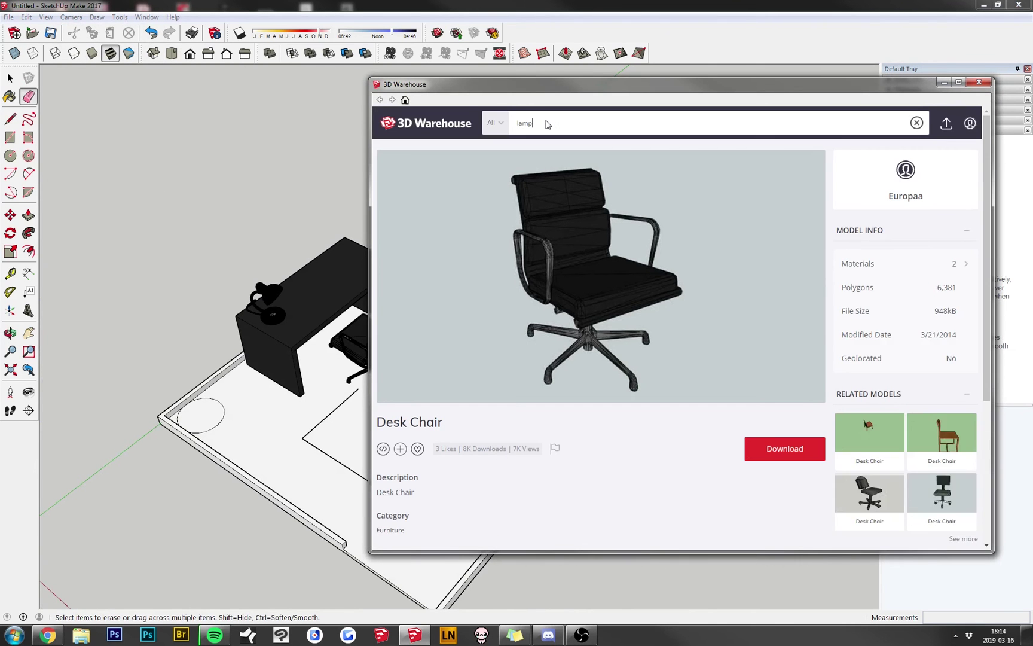
{"action": "key", "text": "Return"}
{"action": "scroll", "coordinate": [687, 358], "scroll_direction": "down", "scroll_amount": 6}
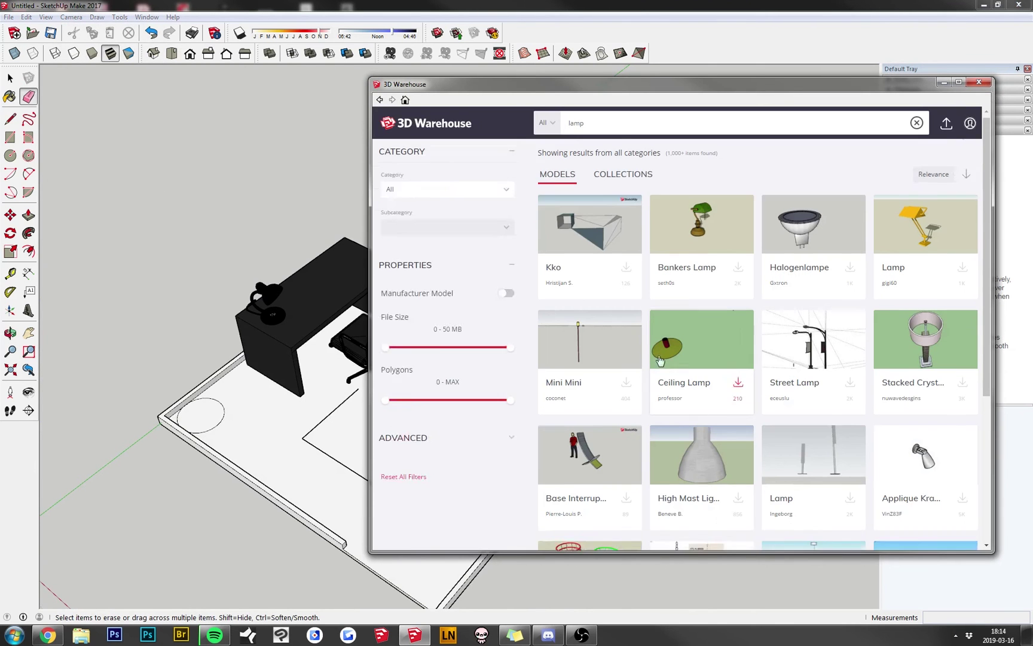
{"action": "scroll", "coordinate": [768, 393], "scroll_direction": "down", "scroll_amount": 6}
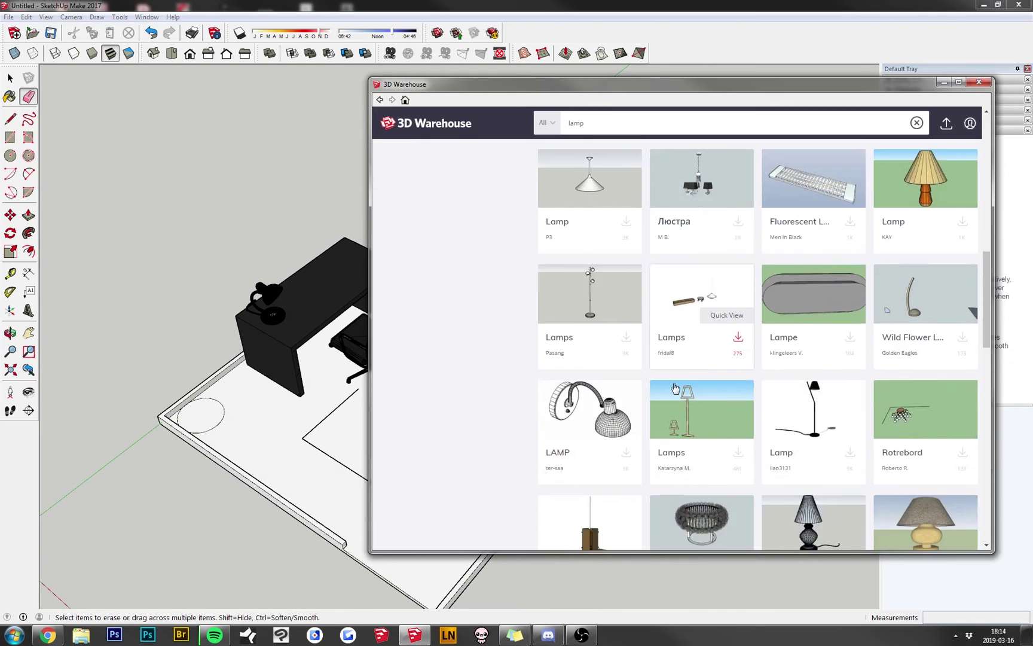
{"action": "scroll", "coordinate": [563, 306], "scroll_direction": "up", "scroll_amount": 2}
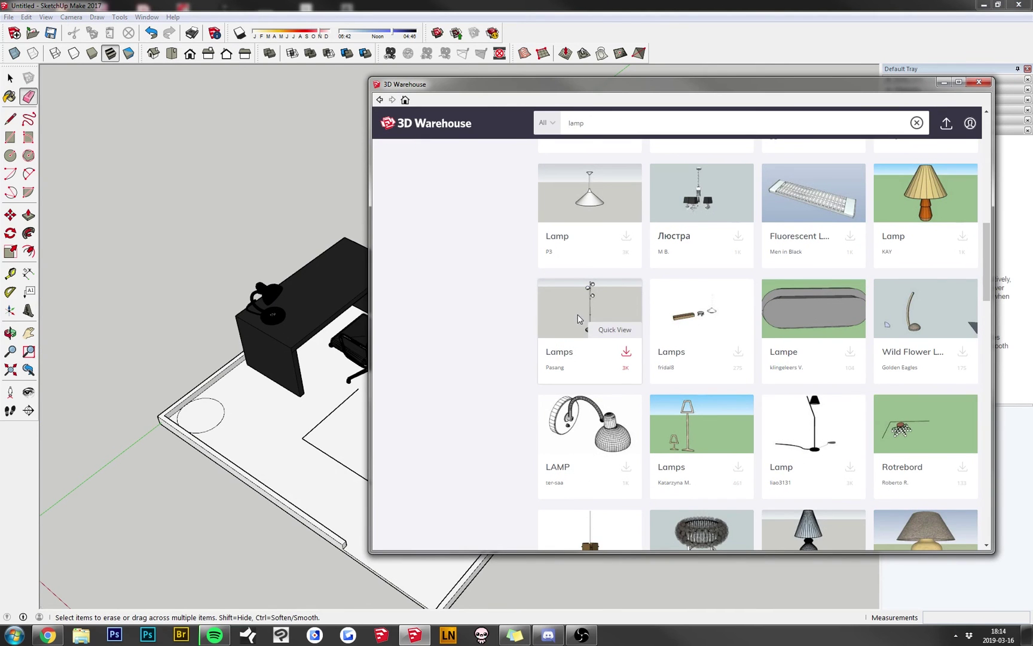
- Download the Lamps floor lamp with three globes directly into the model and place it on the corner circle beside the desk
{"action": "left_click", "coordinate": [578, 319]}
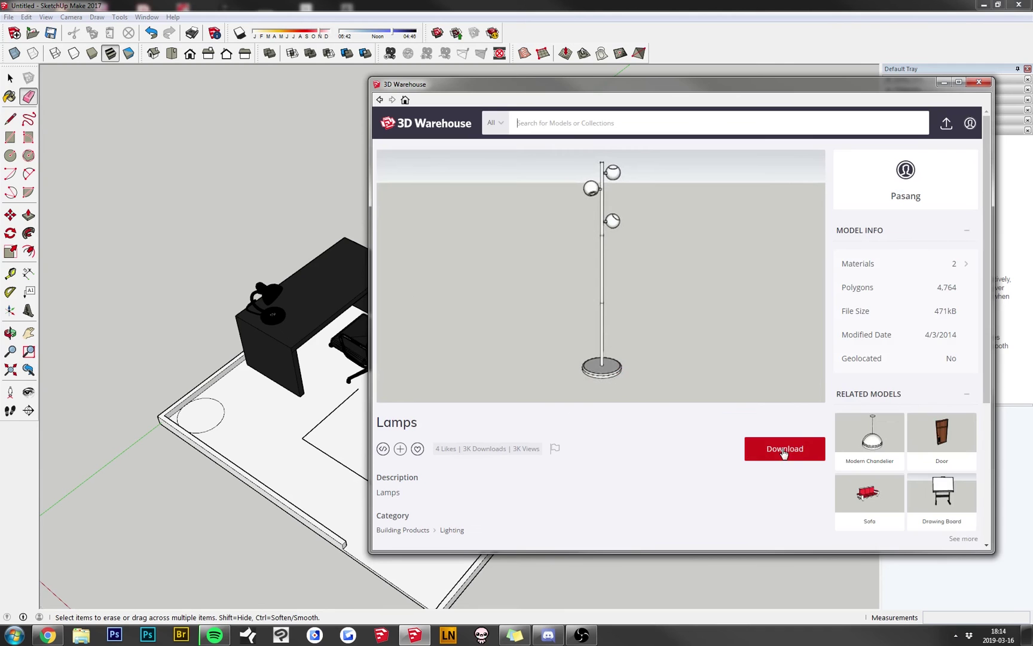
{"action": "left_click", "coordinate": [782, 452]}
{"action": "left_click", "coordinate": [640, 345]}
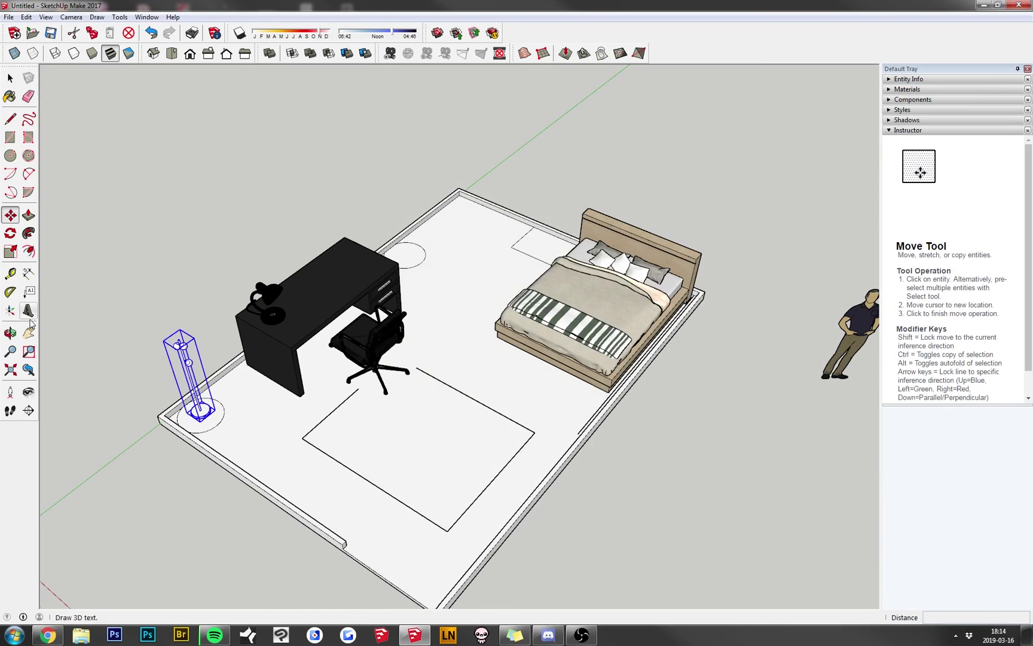
- Enlarge the floor lamp uniformly from its upper corner by a factor of 2.27, and shift it 10 mm across the floor
{"action": "left_click", "coordinate": [10, 251]}
{"action": "left_click_drag", "start_coordinate": [193, 333], "coordinate": [258, 231]}
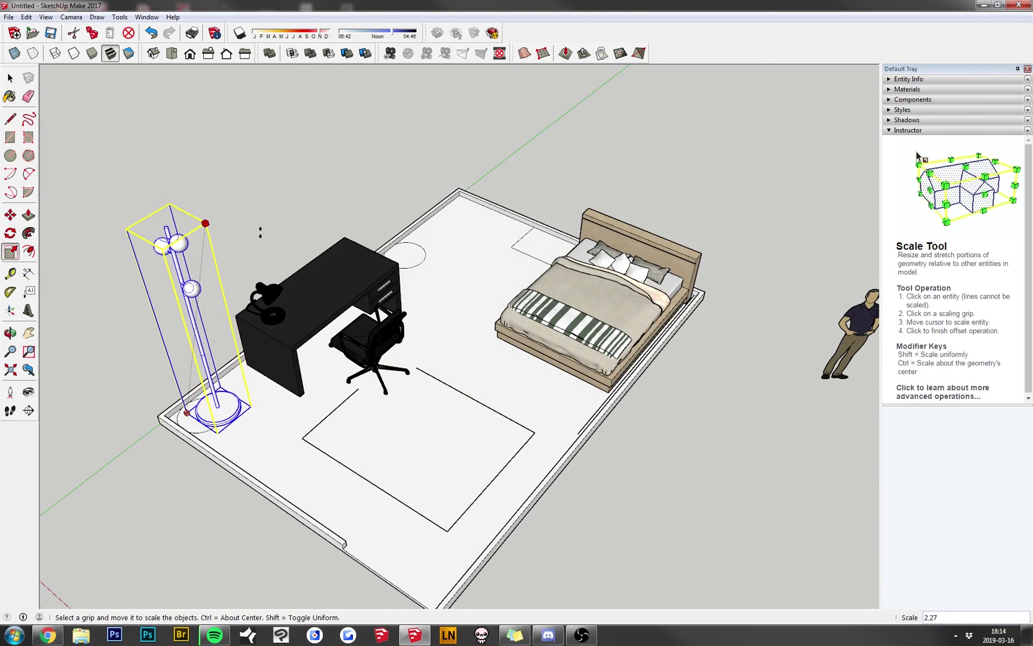
{"action": "left_click", "coordinate": [10, 215]}
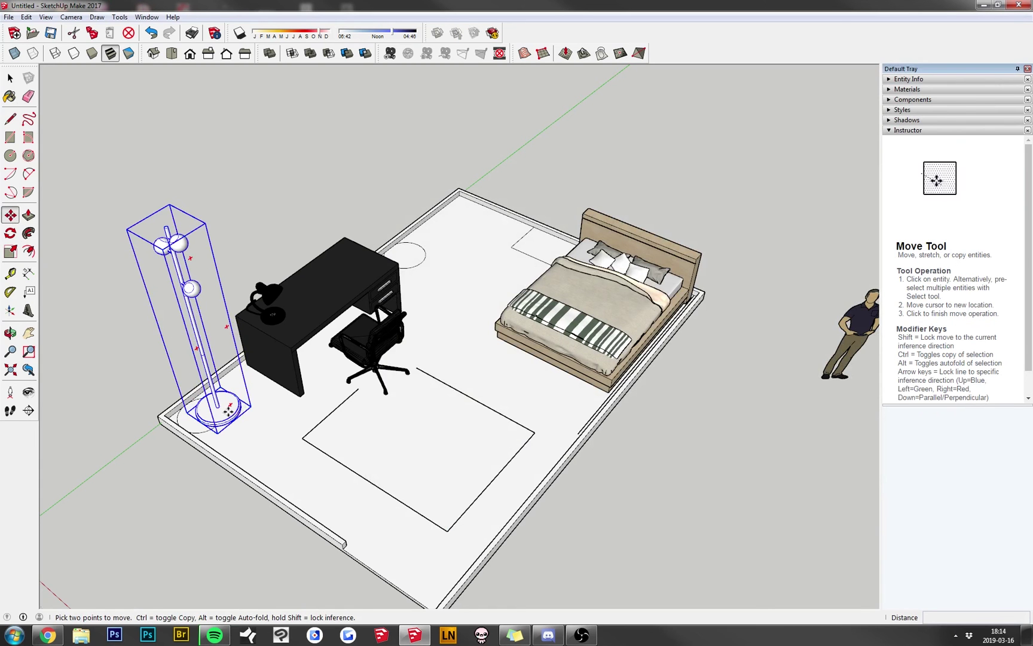
{"action": "left_click", "coordinate": [233, 412]}
{"action": "left_click", "coordinate": [233, 415]}
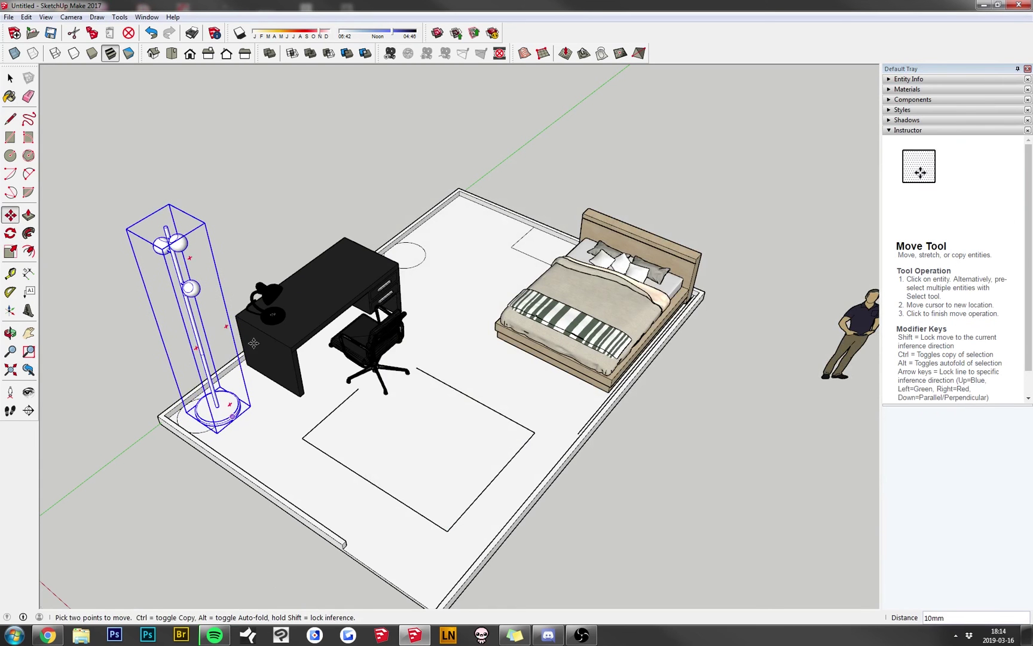
{"action": "key", "text": "space"}
{"action": "left_click", "coordinate": [134, 164]}
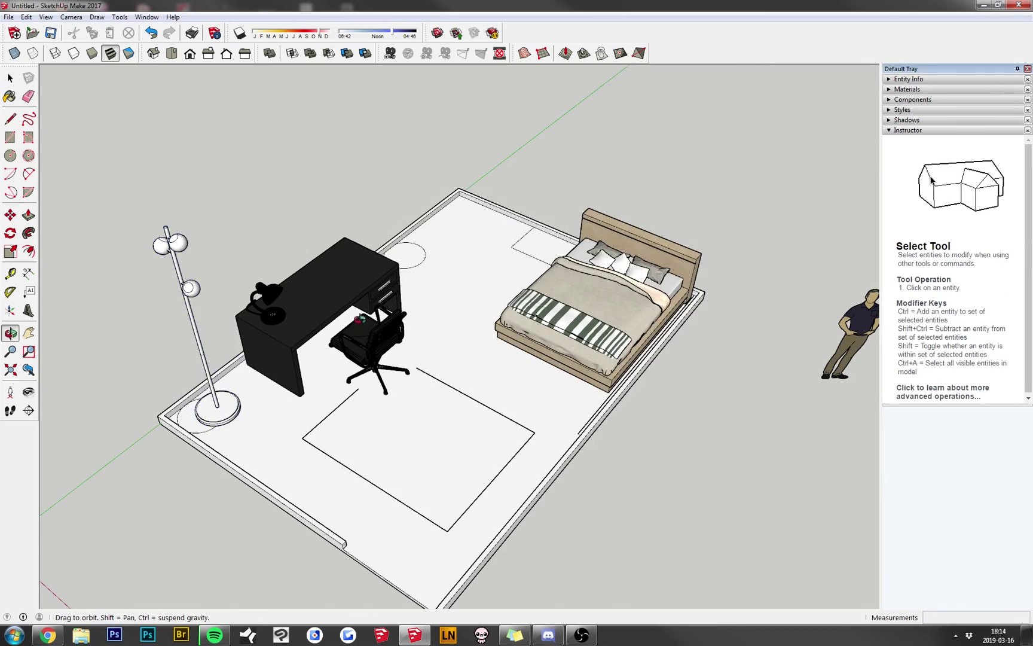
{"action": "middle_click_drag", "start_coordinate": [134, 164], "coordinate": [282, 283]}
{"action": "scroll", "coordinate": [282, 282], "scroll_direction": "down", "scroll_amount": 3}
{"action": "middle_click_drag", "start_coordinate": [621, 252], "coordinate": [328, 334]}
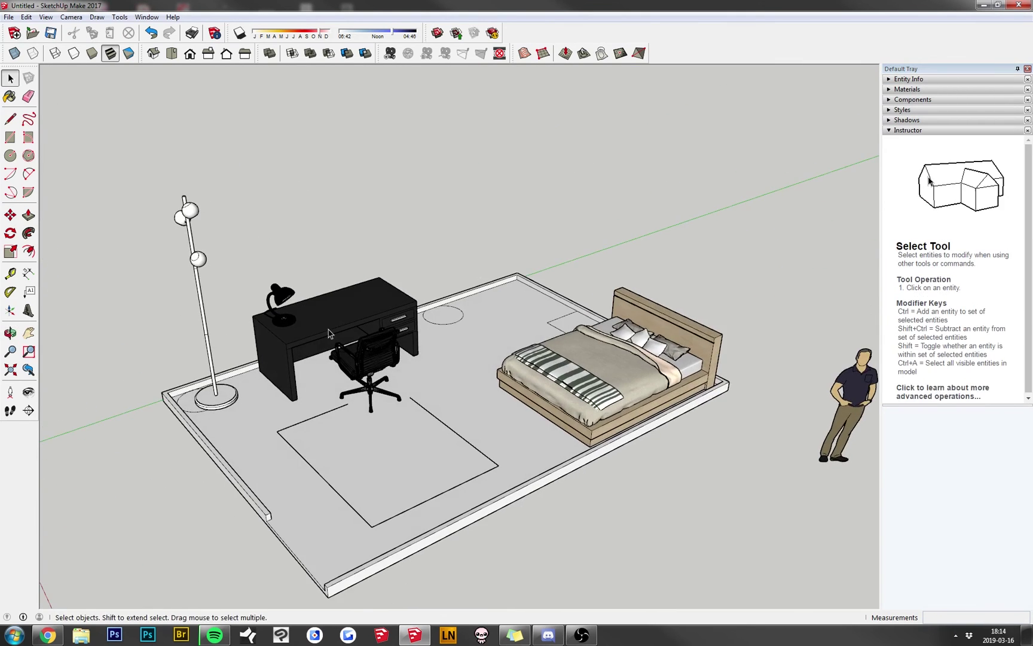
{"action": "left_click", "coordinate": [709, 345]}
{"action": "left_click", "coordinate": [652, 496]}
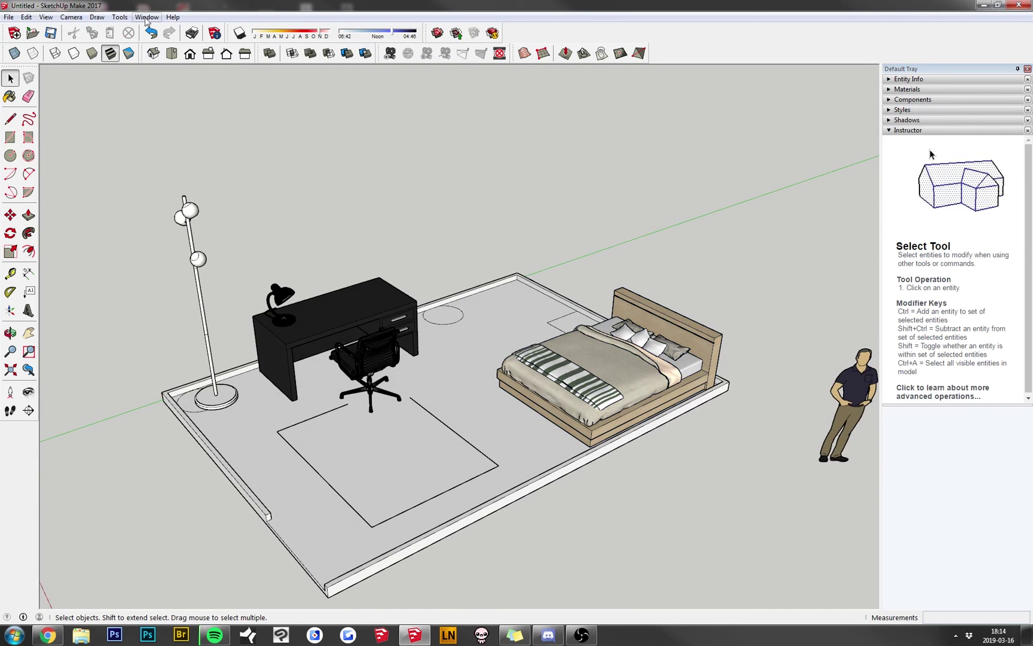
- Search the 3D Warehouse for "bedside table" and browse the models for a dark, simple one
{"action": "left_click", "coordinate": [146, 17]}
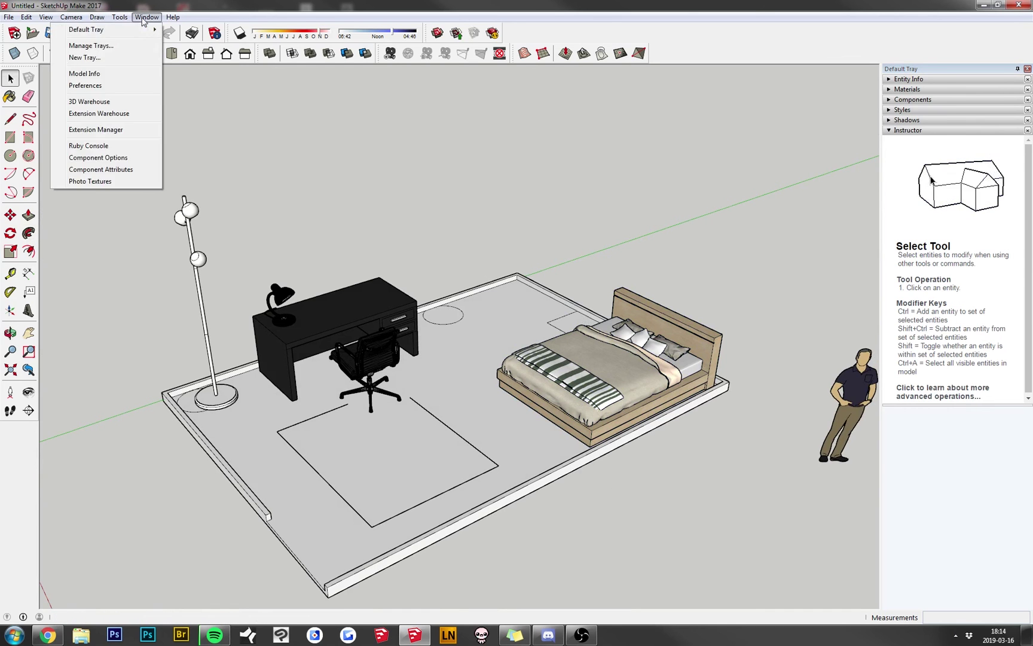
{"action": "left_click", "coordinate": [99, 104]}
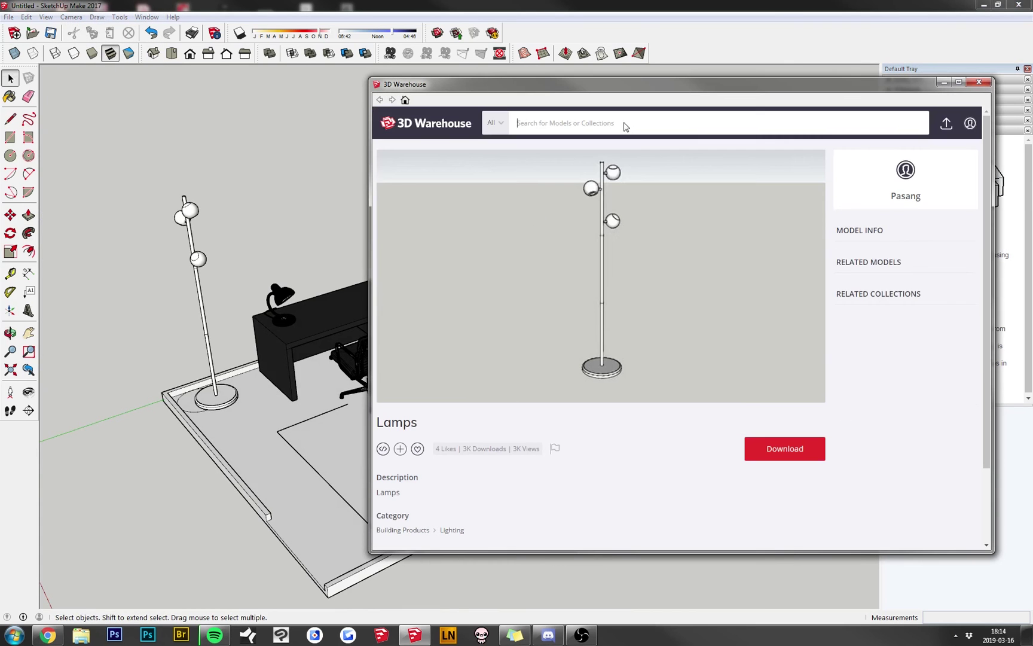
{"action": "left_click", "coordinate": [625, 123]}
{"action": "type", "text": "bedsid"}
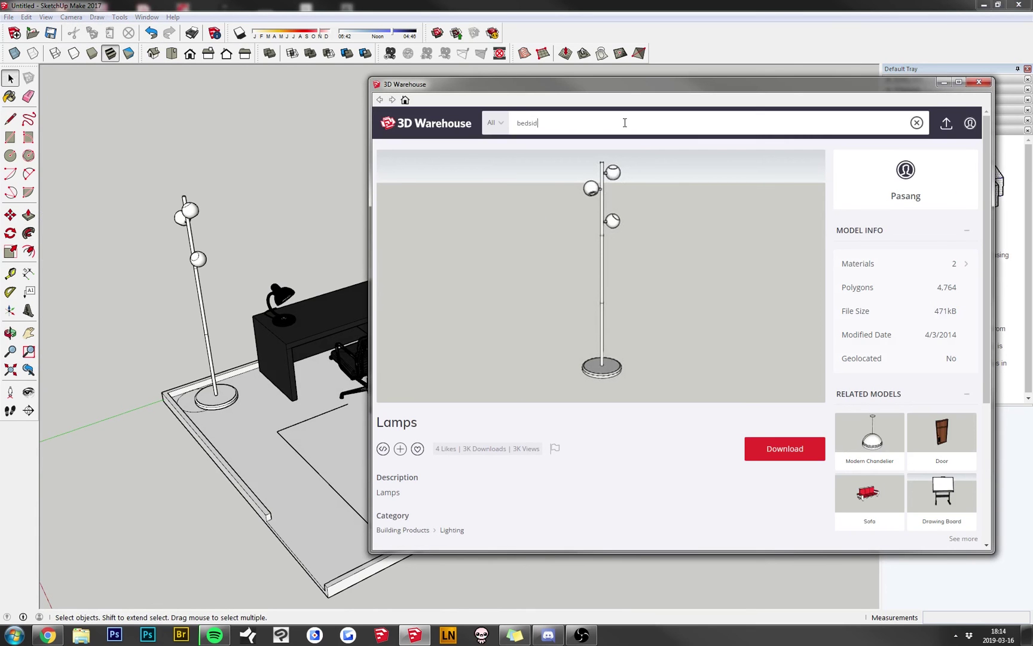
{"action": "type", "text": "e table"}
{"action": "key", "text": "Return"}
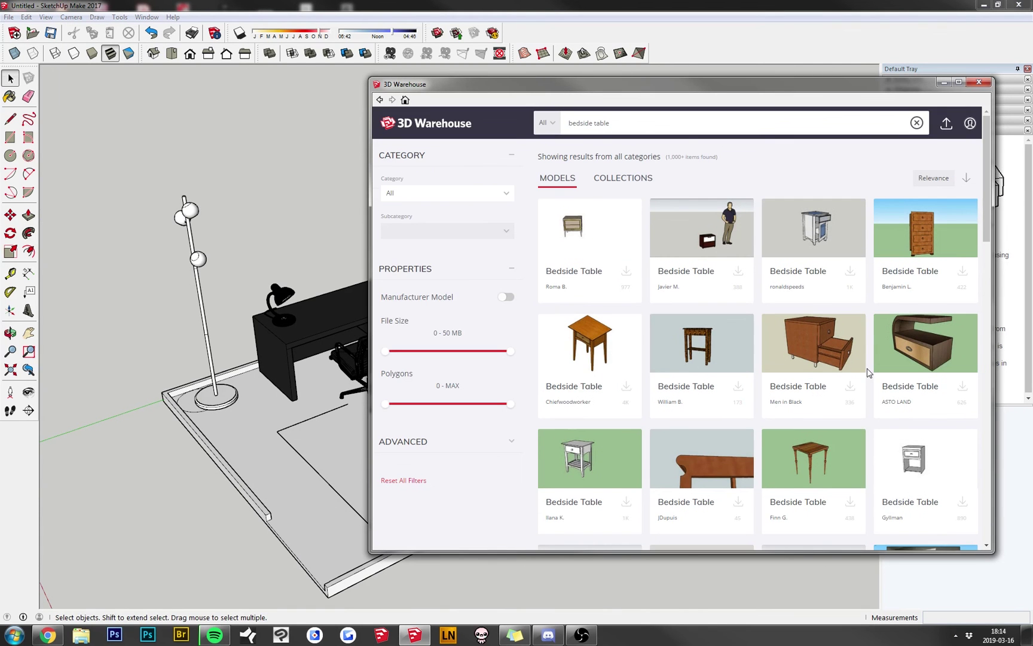
{"action": "left_click_drag", "start_coordinate": [657, 84], "coordinate": [542, 92]}
{"action": "scroll", "coordinate": [717, 313], "scroll_direction": "down", "scroll_amount": 3}
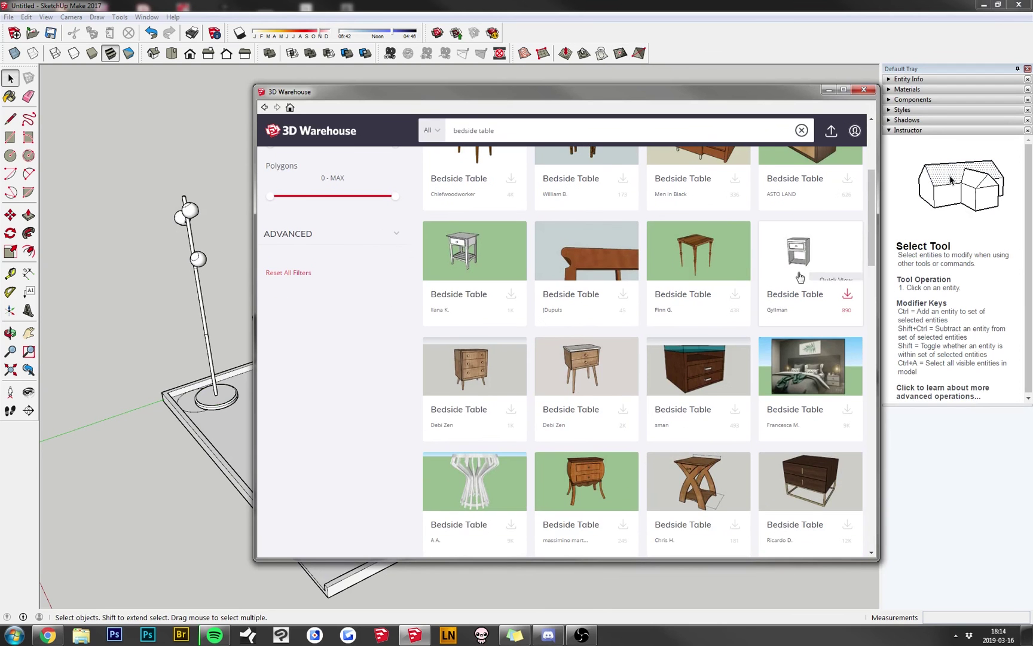
{"action": "scroll", "coordinate": [422, 378], "scroll_direction": "down", "scroll_amount": 5}
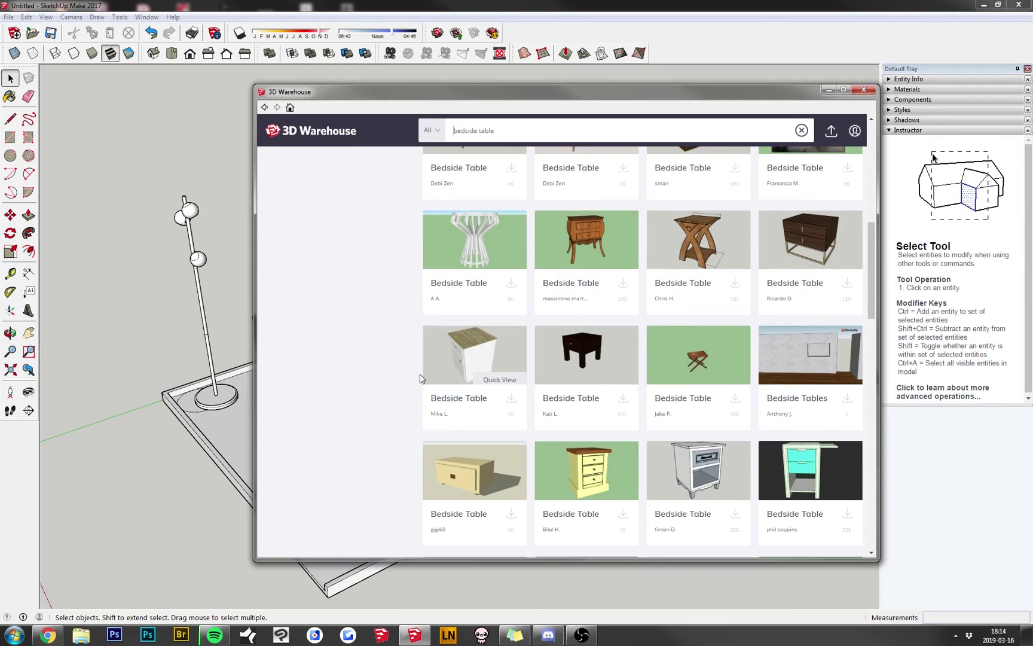
{"action": "scroll", "coordinate": [419, 378], "scroll_direction": "up", "scroll_amount": 1}
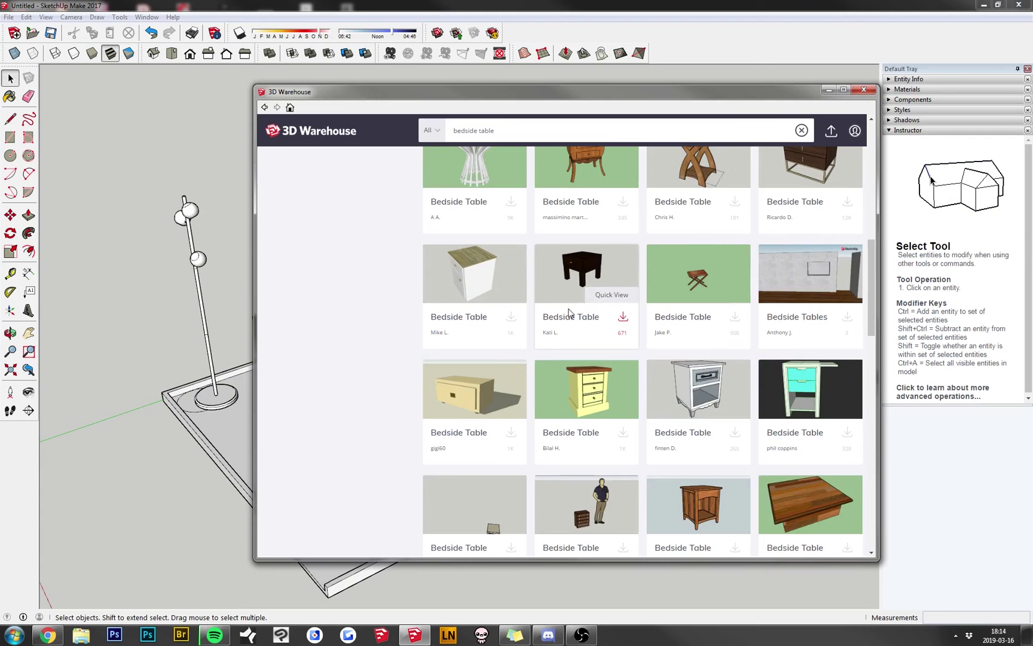
- Download the dark brown Bedside Table directly into the model and place it on the small floor rectangle beside the head of the bed
{"action": "left_click", "coordinate": [551, 319]}
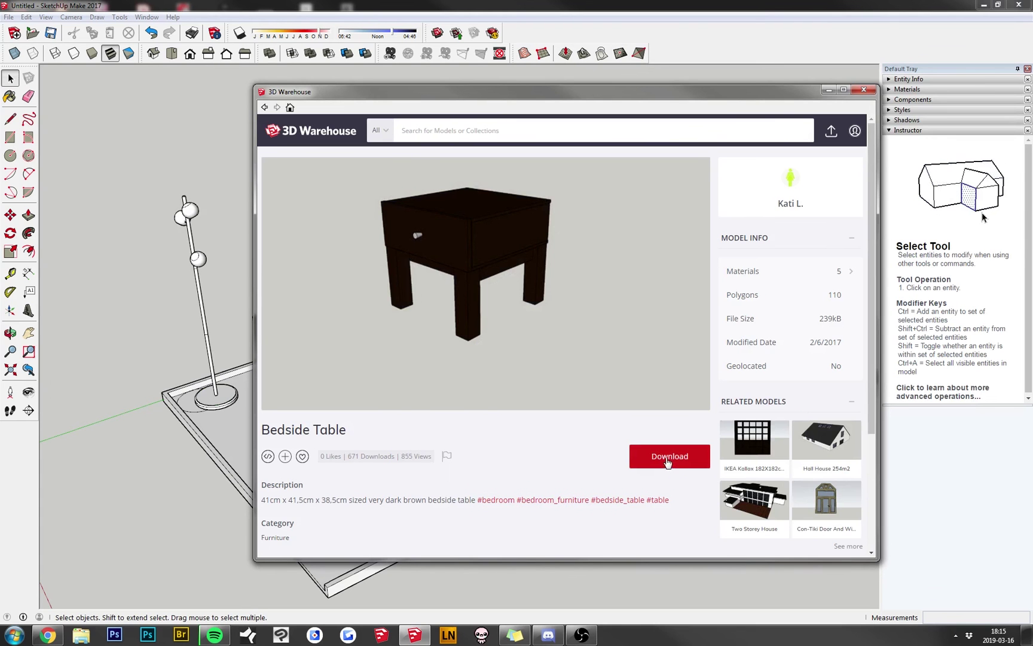
{"action": "scroll", "coordinate": [369, 469], "scroll_direction": "down", "scroll_amount": 1}
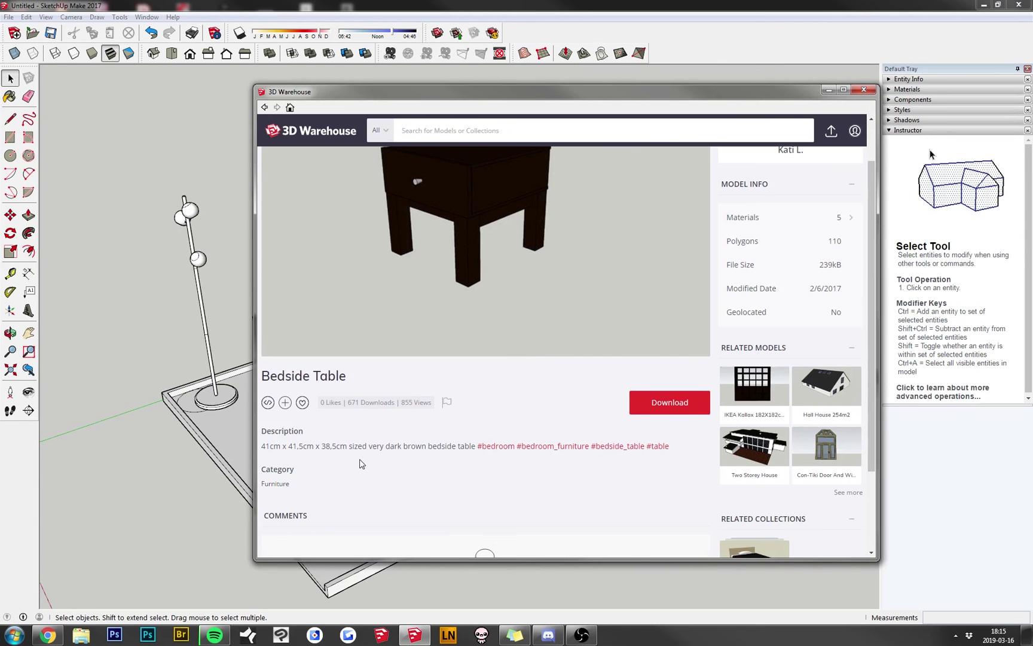
{"action": "scroll", "coordinate": [527, 475], "scroll_direction": "up", "scroll_amount": 1}
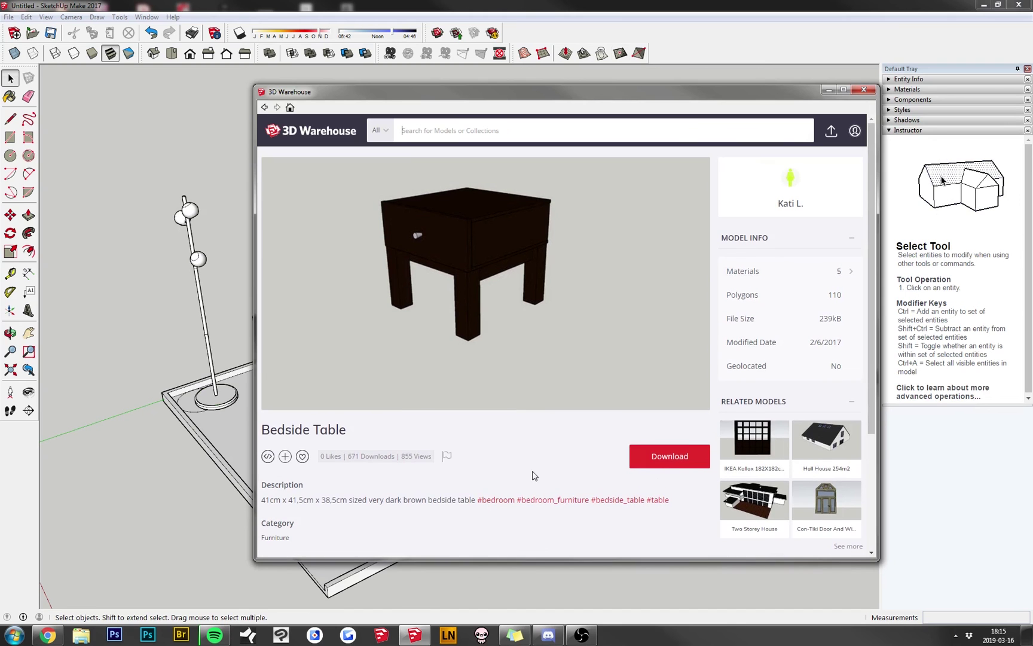
{"action": "left_click", "coordinate": [673, 459]}
{"action": "left_click", "coordinate": [518, 352]}
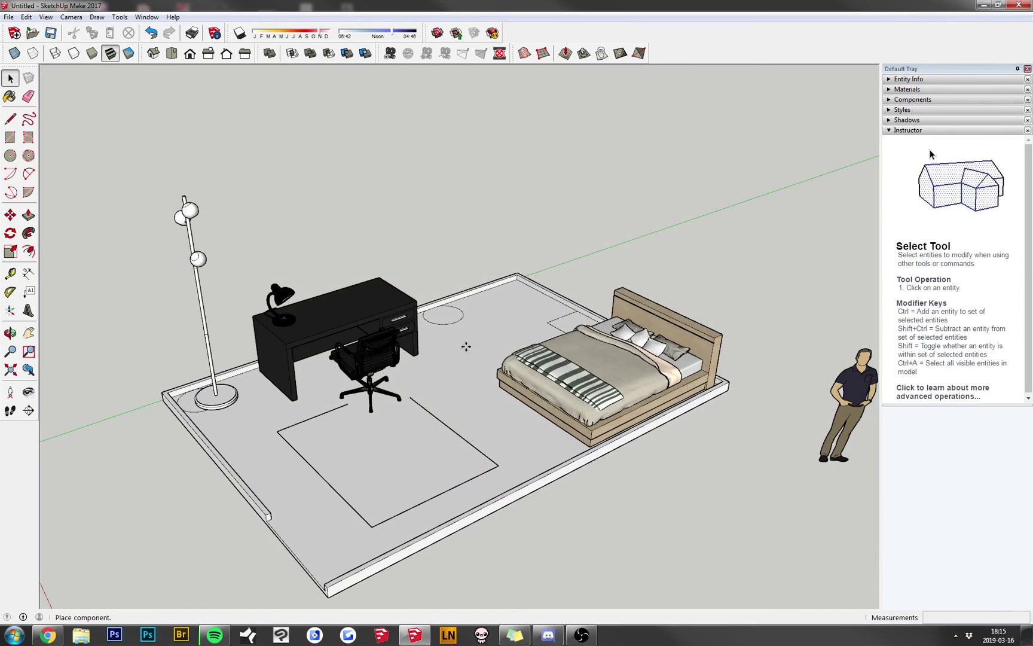
{"action": "middle_click_drag", "start_coordinate": [500, 338], "coordinate": [705, 339]}
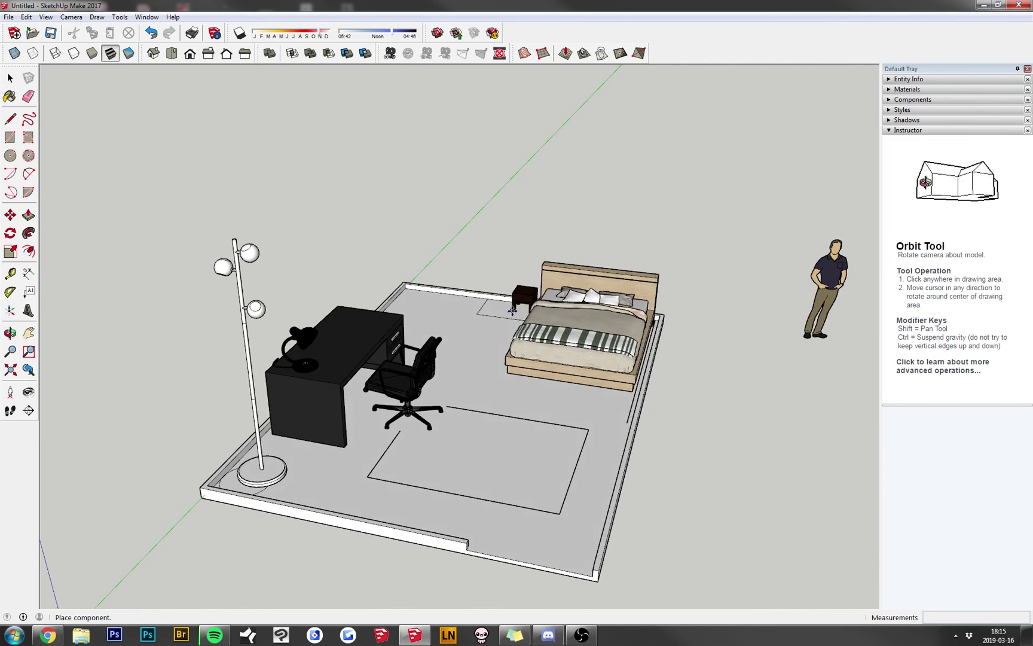
{"action": "middle_click_drag", "start_coordinate": [495, 304], "coordinate": [480, 443]}
{"action": "scroll", "coordinate": [480, 442], "scroll_direction": "up", "scroll_amount": 5}
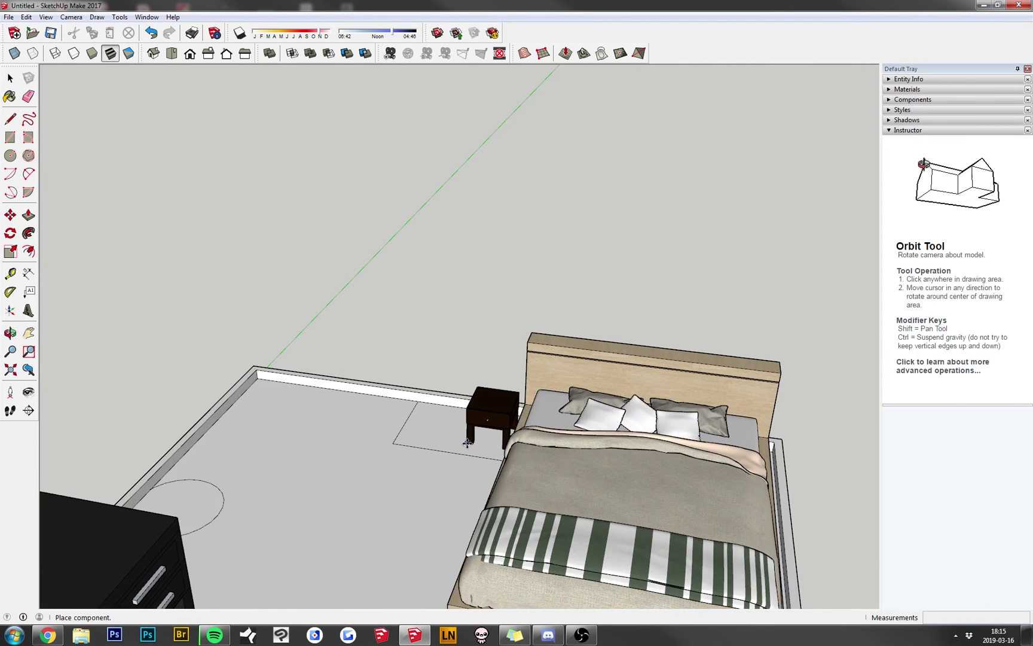
{"action": "left_click", "coordinate": [443, 443]}
- Enlarge the bedside table uniformly by a factor of 1.50 and move it about 260 mm inside the low wall beside the bed
{"action": "key", "text": "s"}
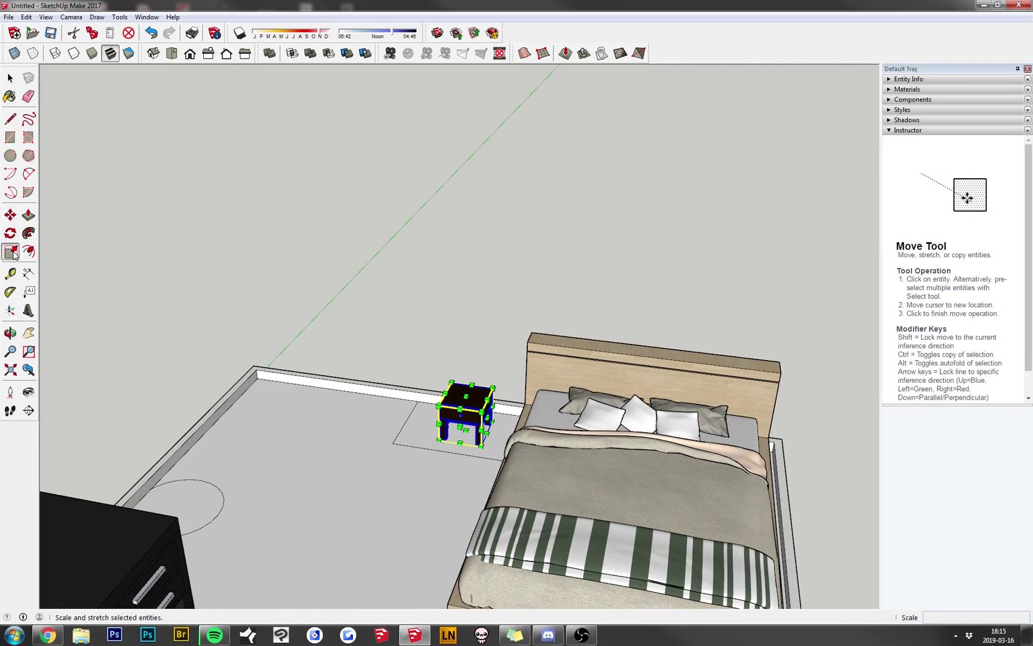
{"action": "left_click_drag", "start_coordinate": [494, 386], "coordinate": [519, 362]}
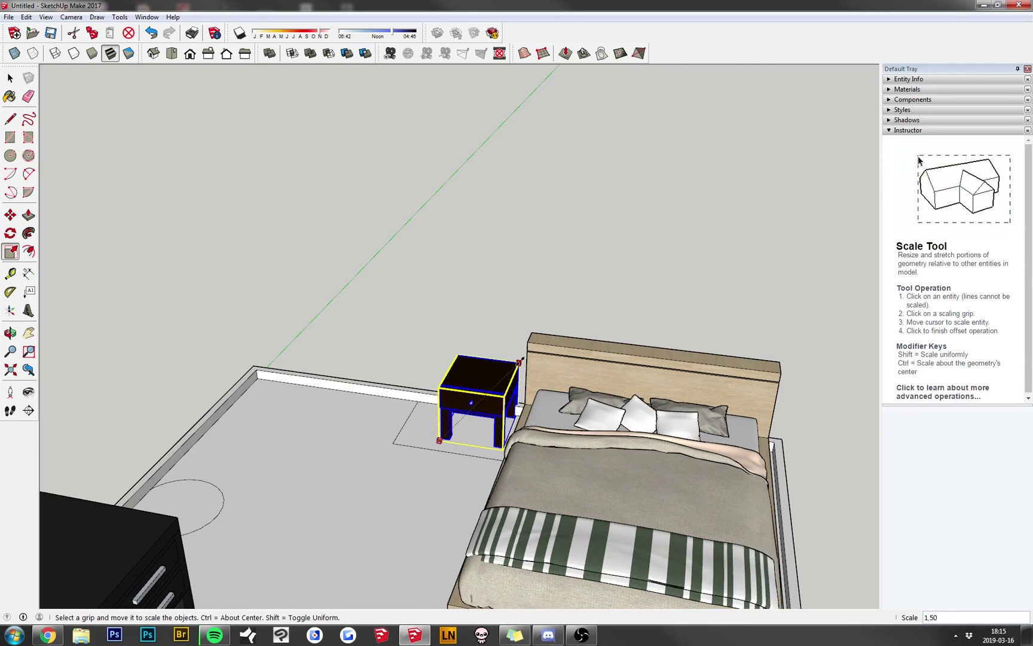
{"action": "left_click", "coordinate": [10, 210]}
{"action": "middle_click_drag", "start_coordinate": [210, 322], "coordinate": [753, 281]}
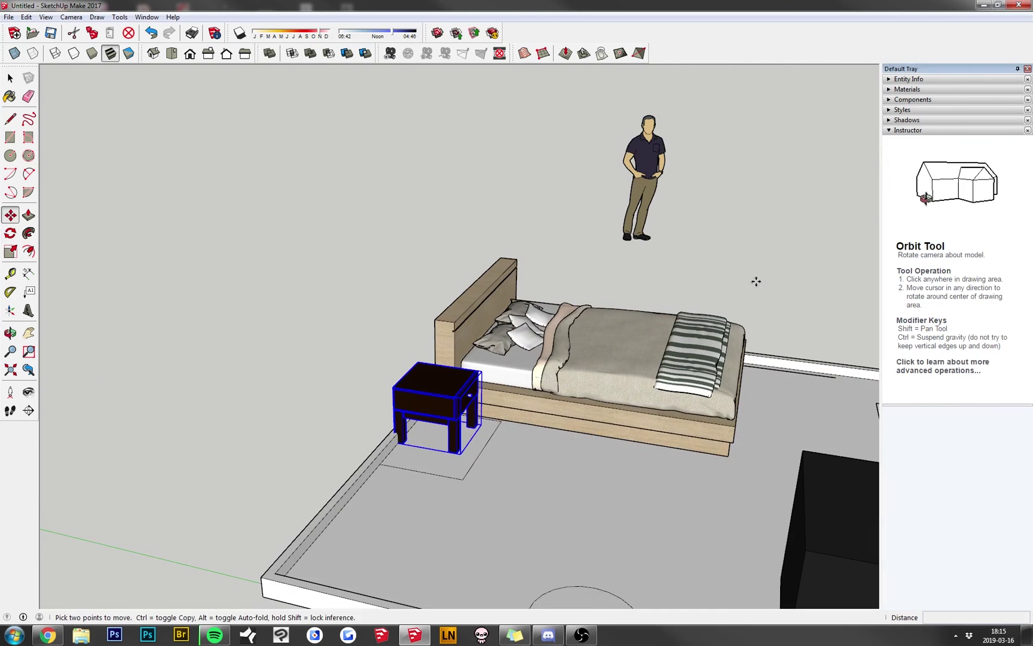
{"action": "left_click", "coordinate": [471, 453]}
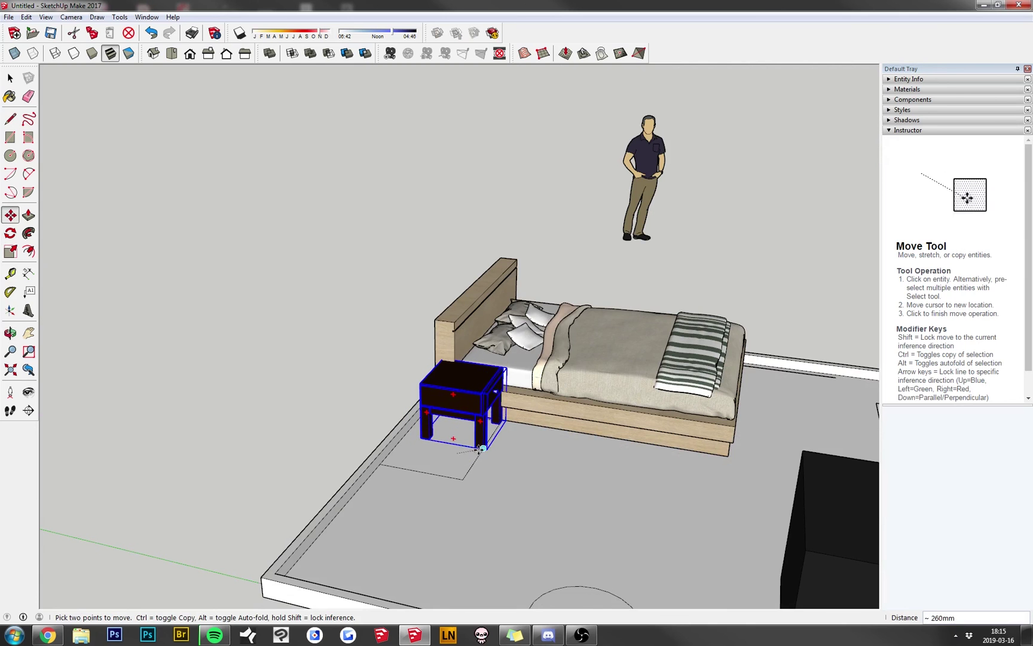
{"action": "middle_click_drag", "start_coordinate": [475, 453], "coordinate": [214, 405]}
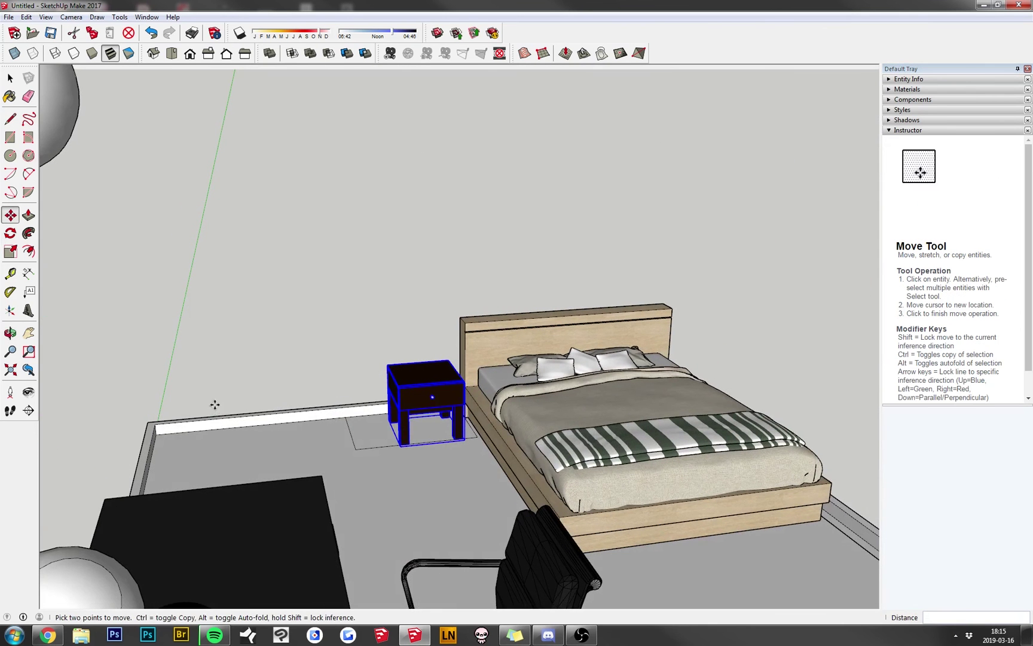
- Erase the floor outline of the bedside table beside the bed
{"action": "key", "text": "space"}
{"action": "mouse_move", "coordinate": [155, 245]}
{"action": "middle_mouse_down"}
{"action": "mouse_move", "coordinate": [412, 442]}
{"action": "mouse_move", "coordinate": [431, 364]}
{"action": "mouse_move", "coordinate": [419, 392]}
{"action": "middle_mouse_up"}
{"action": "key", "text": "e"}
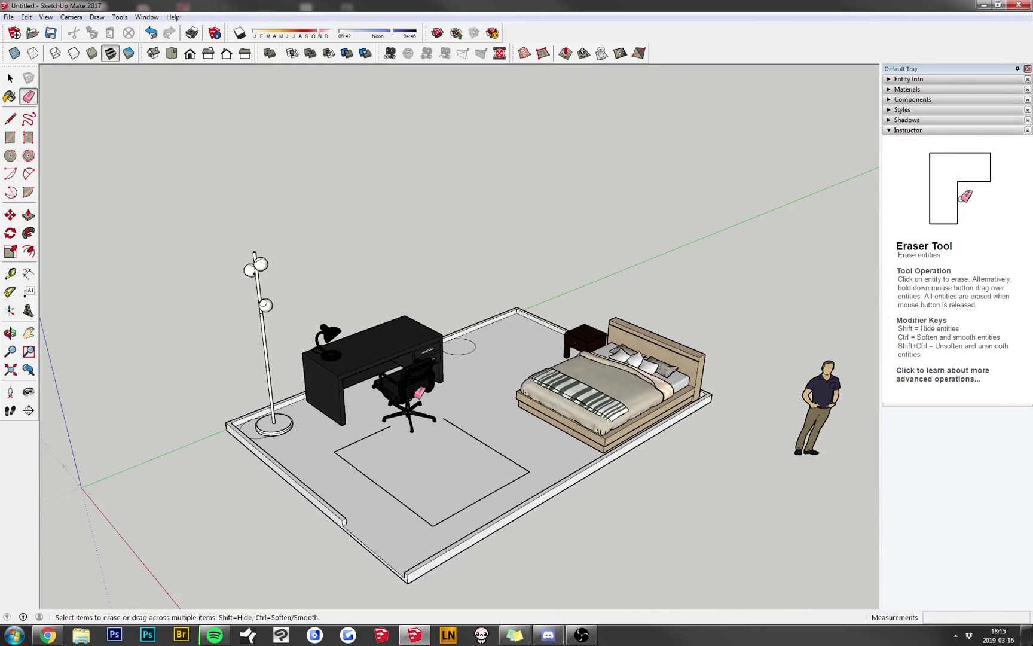
- Search the 3D Warehouse for "rugs" and browse the rug models
{"action": "left_click", "coordinate": [147, 17]}
{"action": "left_click", "coordinate": [90, 102]}
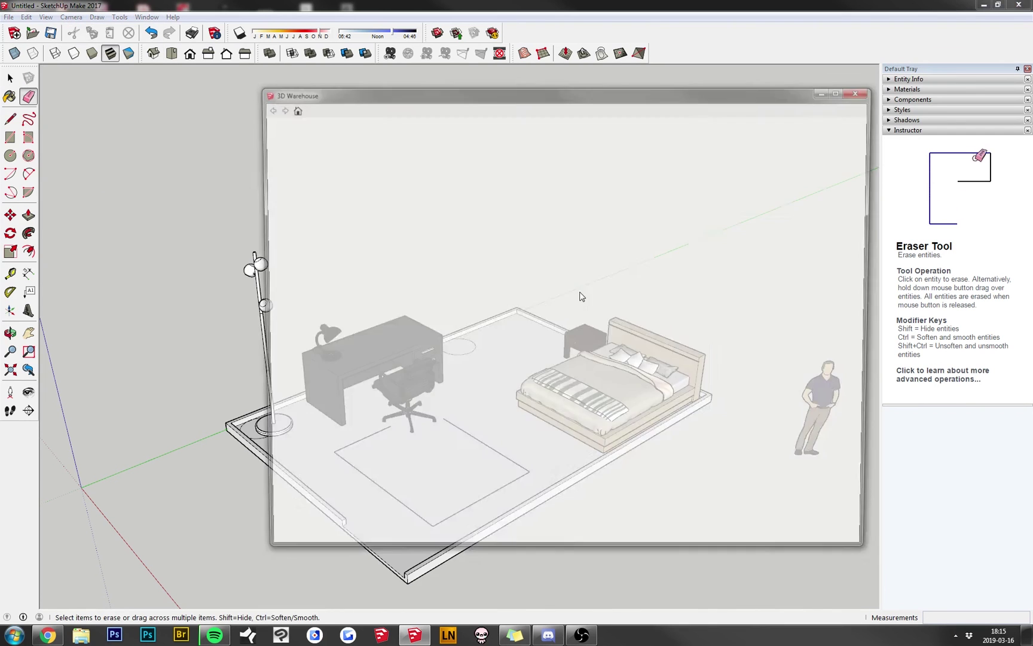
{"action": "type", "text": "rugs"}
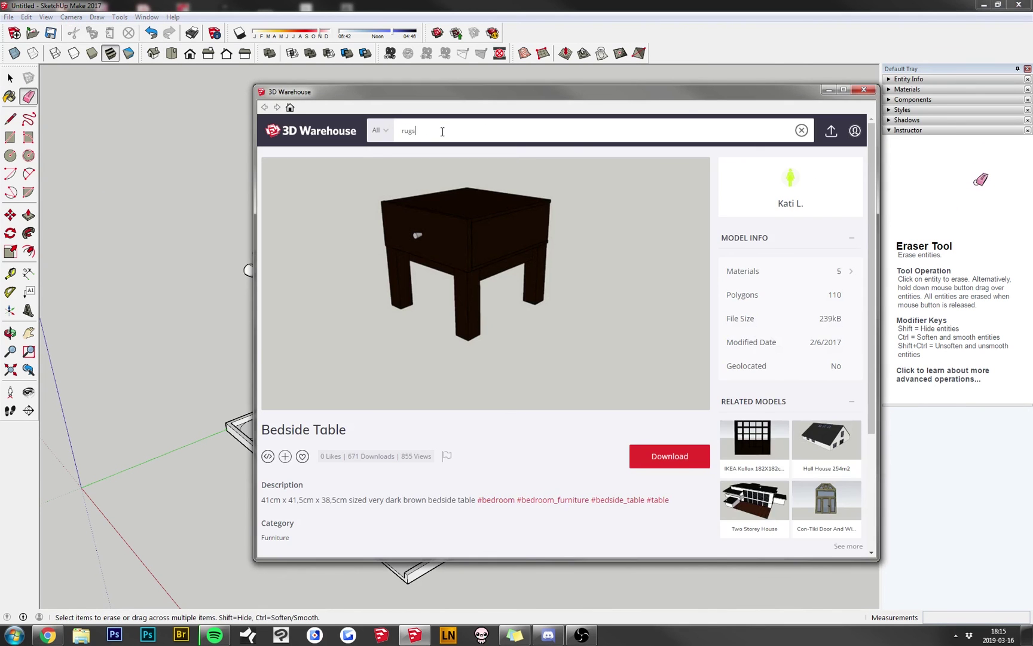
{"action": "key", "text": "Return"}
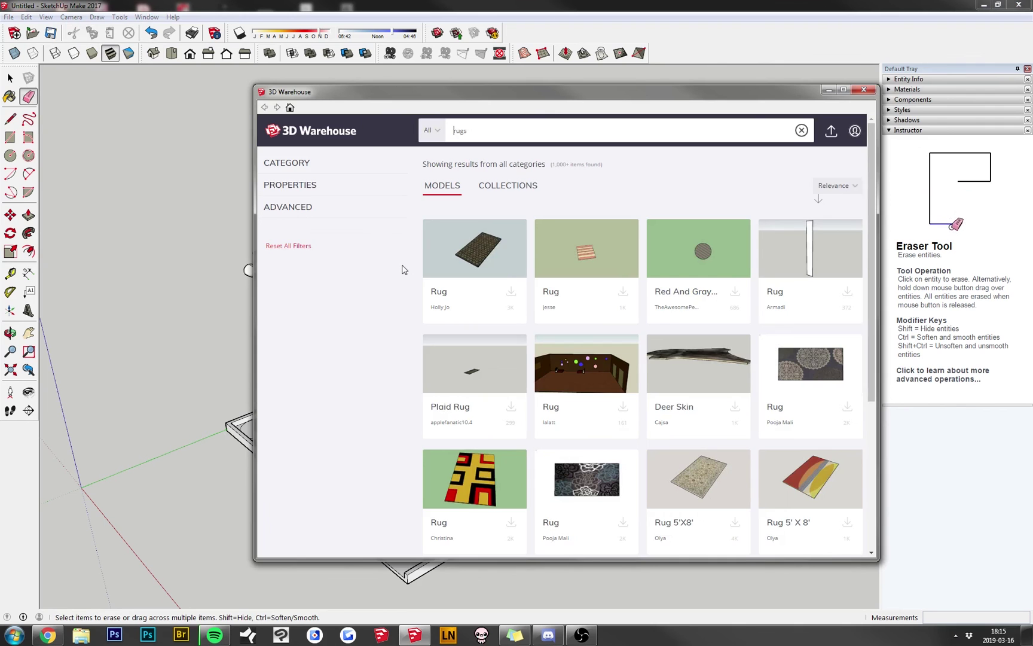
{"action": "scroll", "coordinate": [455, 320], "scroll_direction": "down", "scroll_amount": 3}
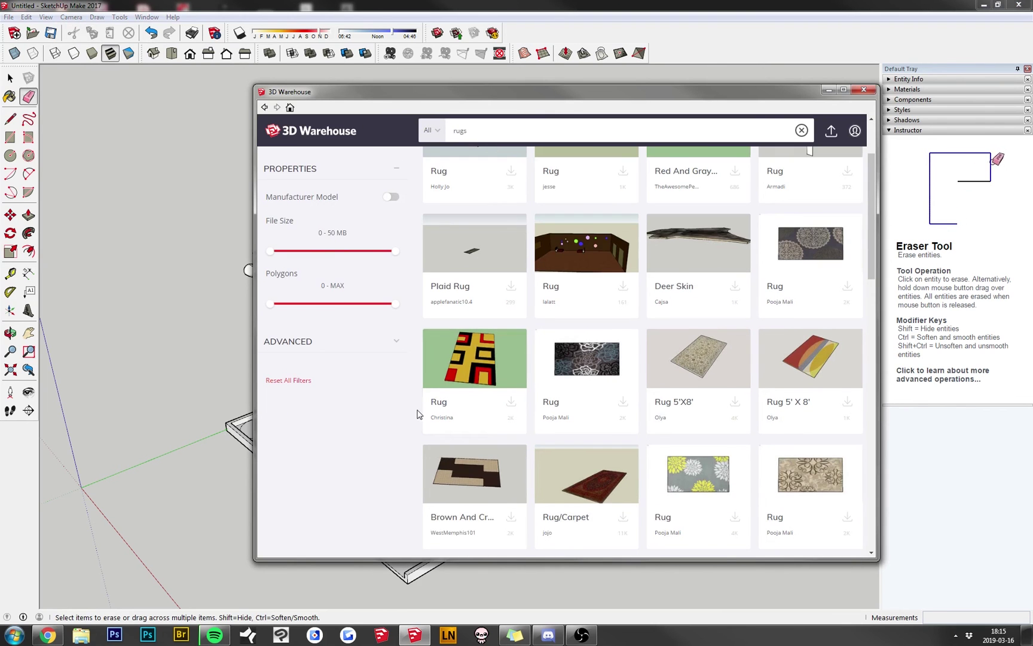
{"action": "scroll", "coordinate": [376, 369], "scroll_direction": "down", "scroll_amount": 2}
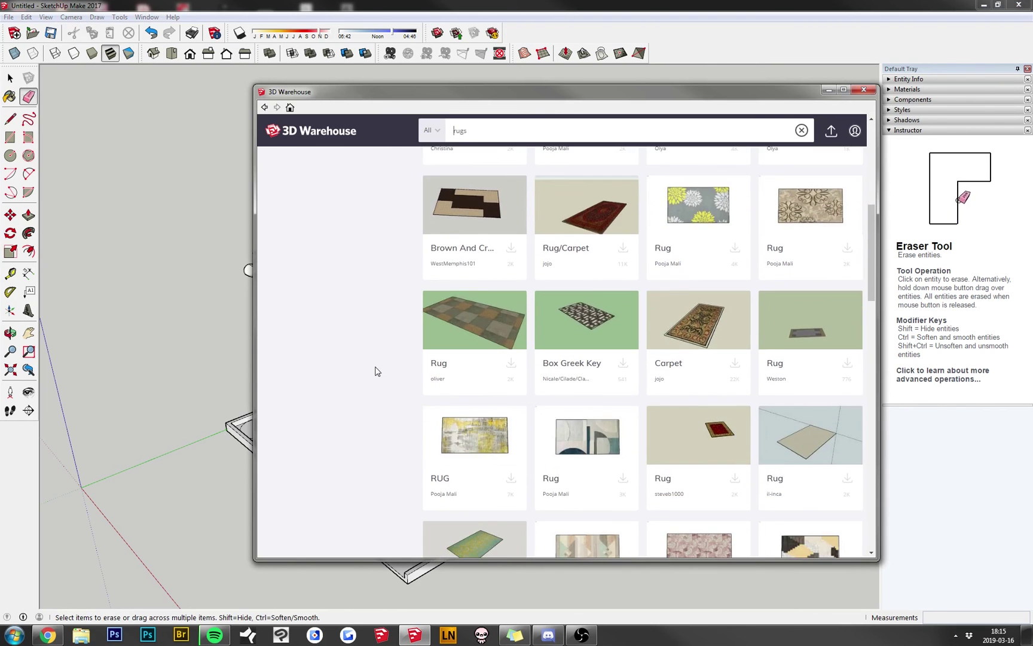
{"action": "scroll", "coordinate": [471, 266], "scroll_direction": "up", "scroll_amount": 1}
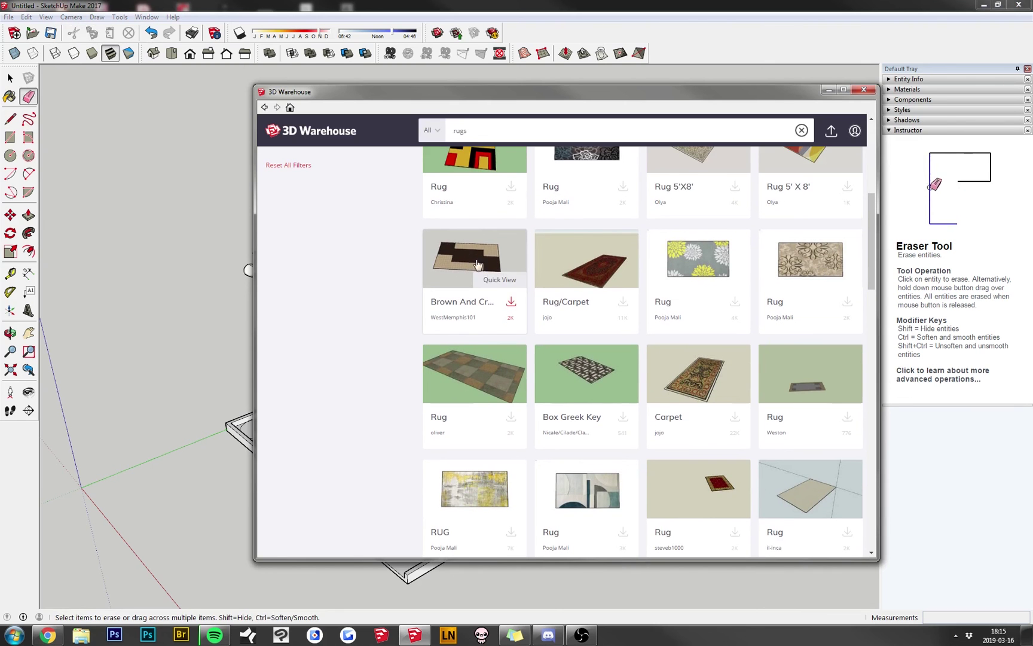
- Open the Brown and creme rug model and download it directly into the model
{"action": "left_click", "coordinate": [478, 265]}
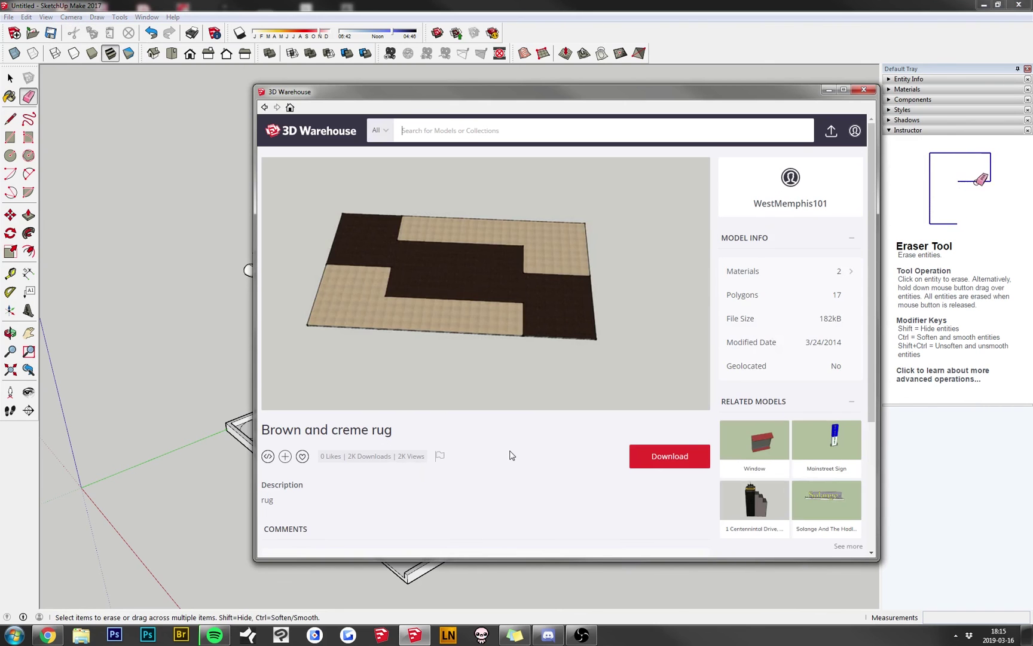
{"action": "scroll", "coordinate": [513, 455], "scroll_direction": "down", "scroll_amount": 1}
{"action": "left_click", "coordinate": [665, 389]}
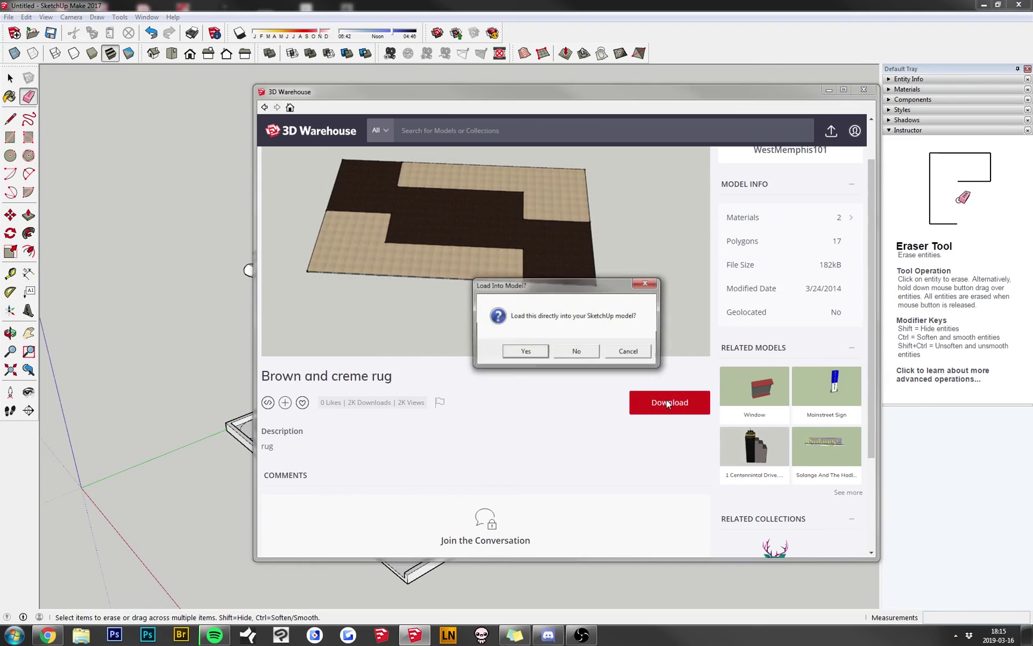
{"action": "left_click", "coordinate": [523, 352]}
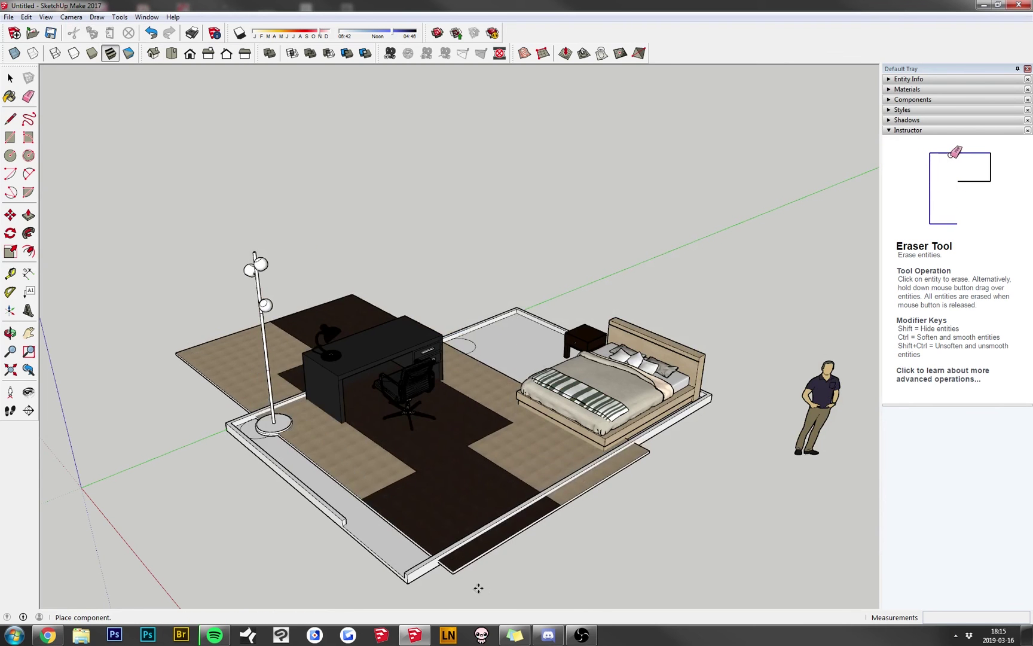
- Place the rug across the room's floor and shrink it uniformly from its corner to roughly the size of the central rectangle
{"action": "middle_click_drag", "start_coordinate": [538, 565], "coordinate": [583, 538]}
{"action": "left_click", "coordinate": [586, 569]}
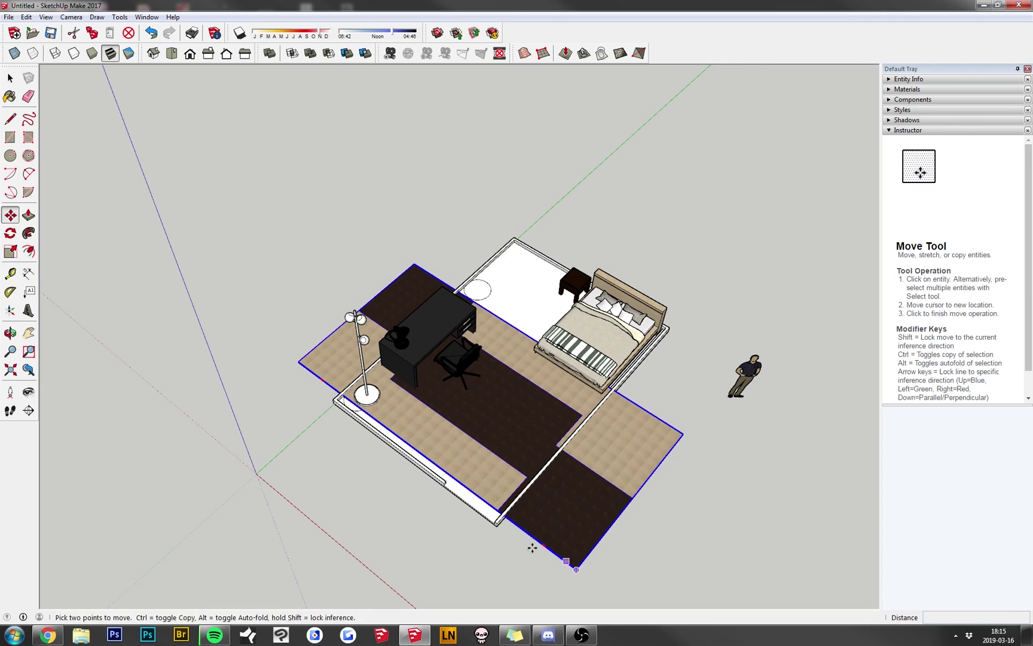
{"action": "key", "text": "s"}
{"action": "left_click", "coordinate": [577, 569]}
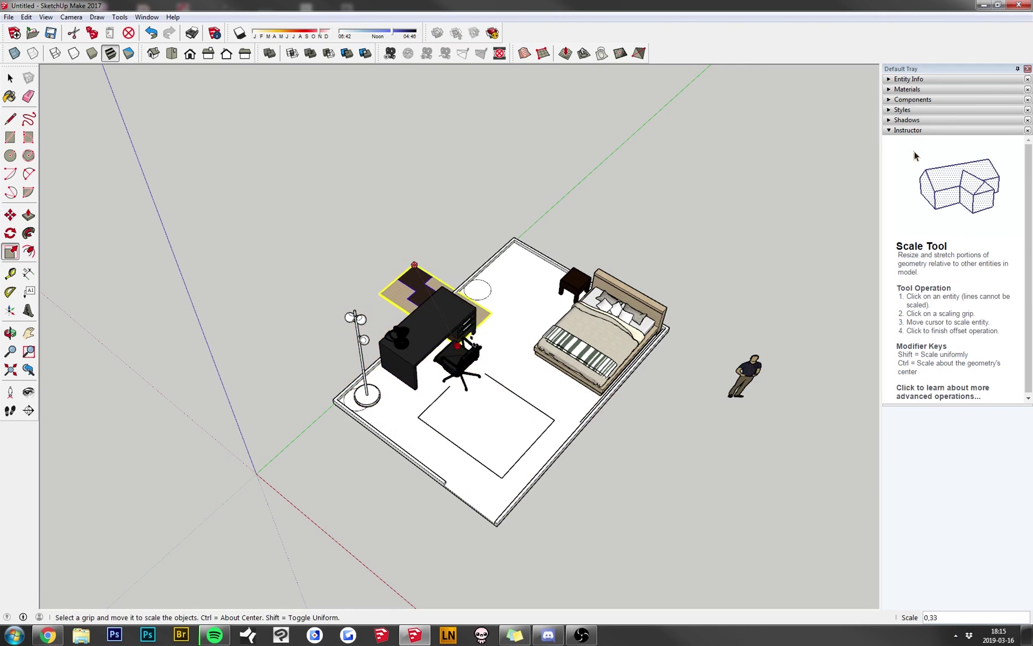
- Move the rug by its lower corner onto the floor beside the desk, over the central rectangle outline
{"action": "left_click", "coordinate": [10, 214]}
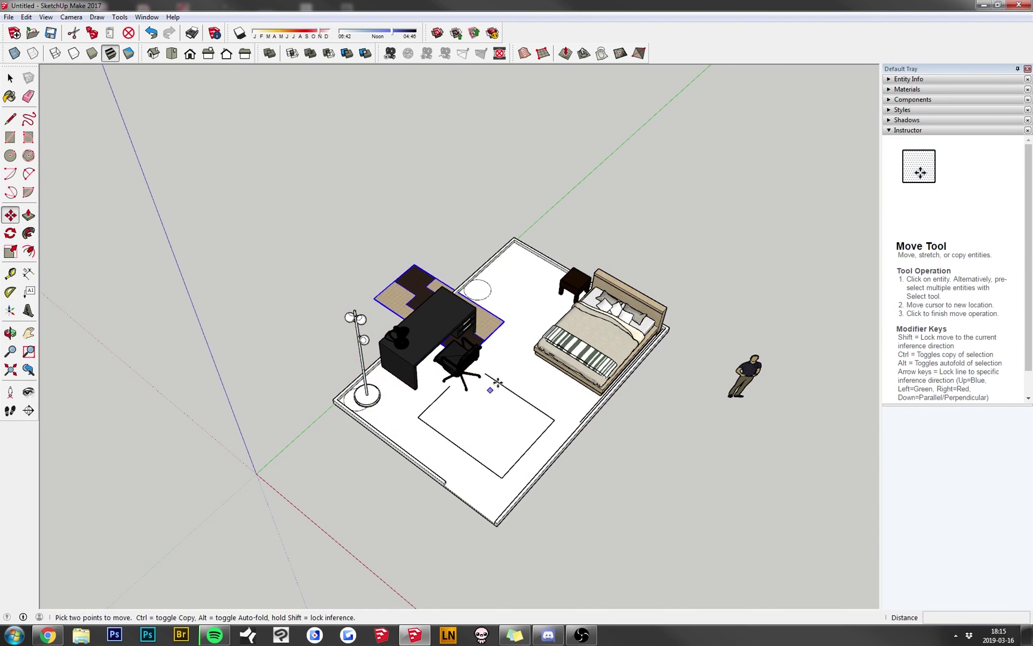
{"action": "left_click", "coordinate": [503, 320]}
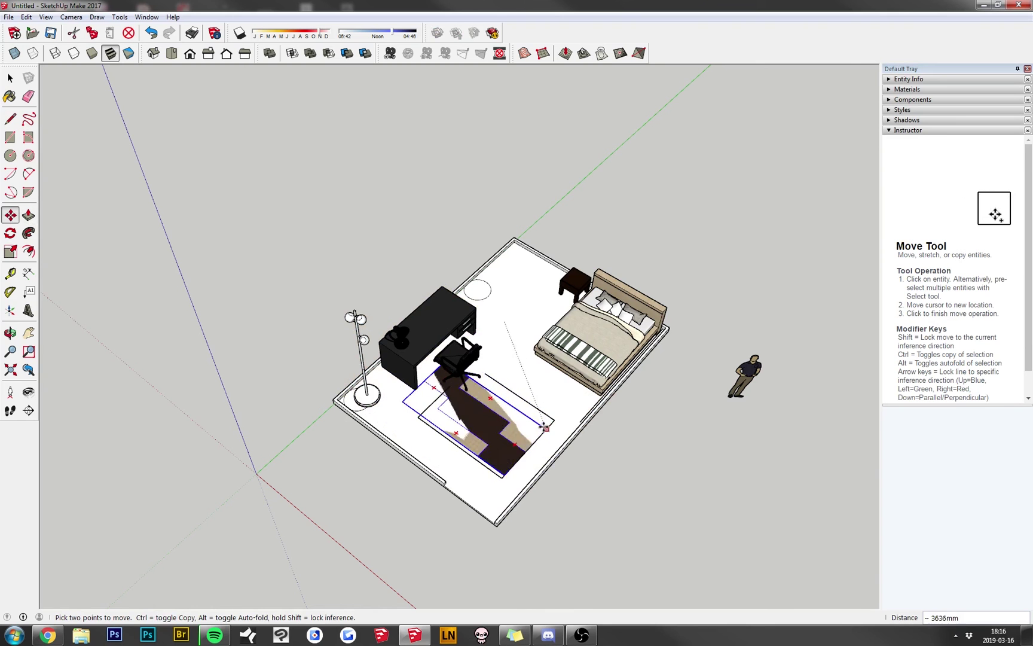
{"action": "key", "text": "Escape"}
{"action": "middle_click_drag", "start_coordinate": [545, 426], "coordinate": [694, 351]}
{"action": "scroll", "coordinate": [538, 431], "scroll_direction": "up", "scroll_amount": 3}
{"action": "scroll", "coordinate": [339, 361], "scroll_direction": "up", "scroll_amount": 5}
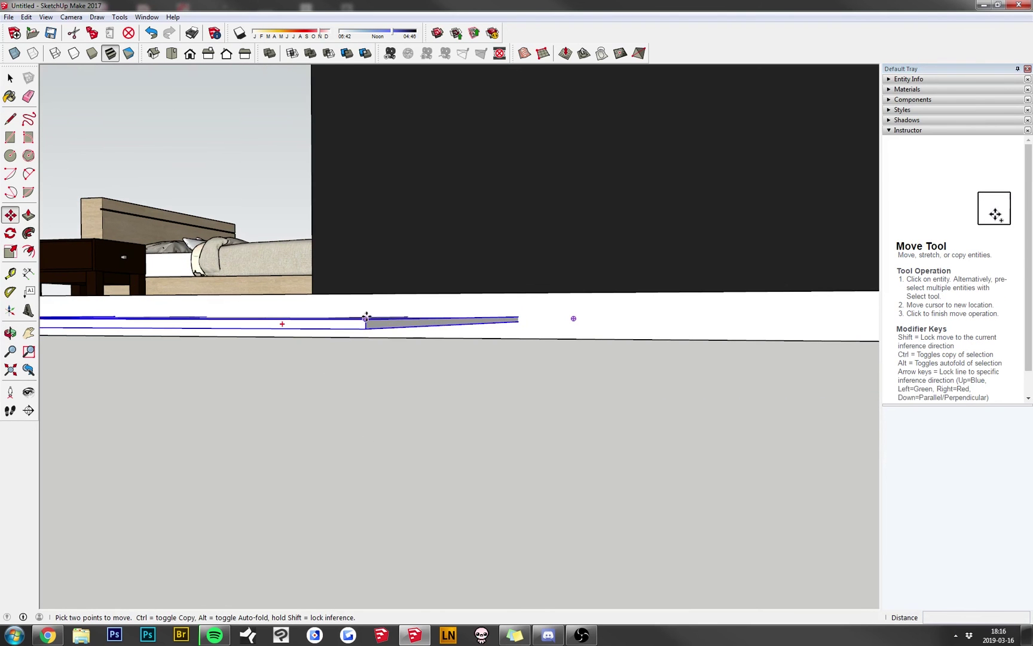
{"action": "middle_click_drag", "start_coordinate": [394, 307], "coordinate": [442, 476]}
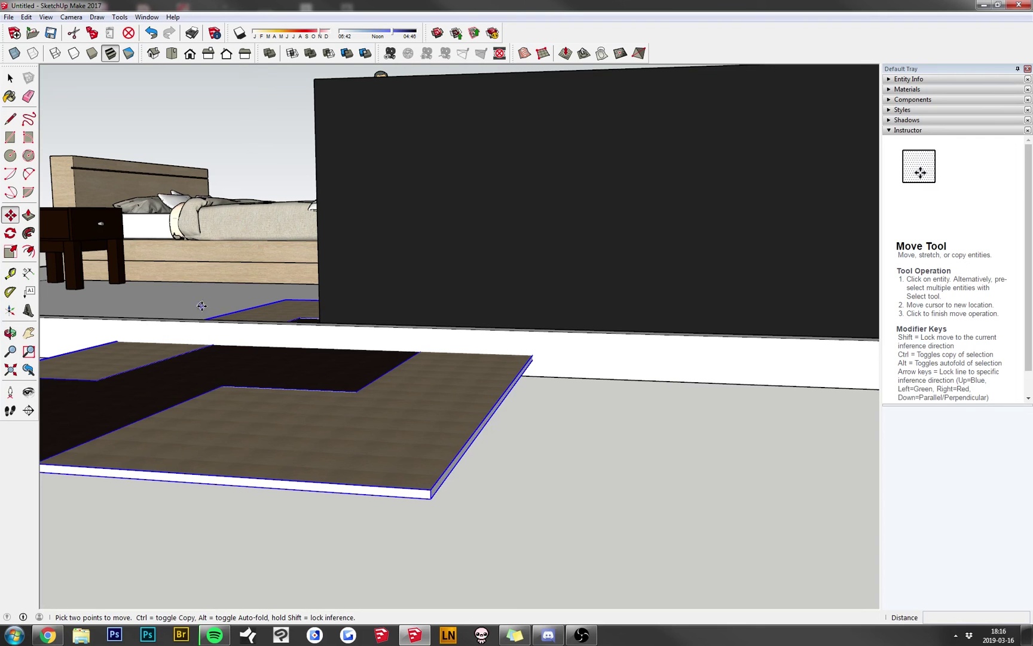
{"action": "left_click", "coordinate": [429, 501]}
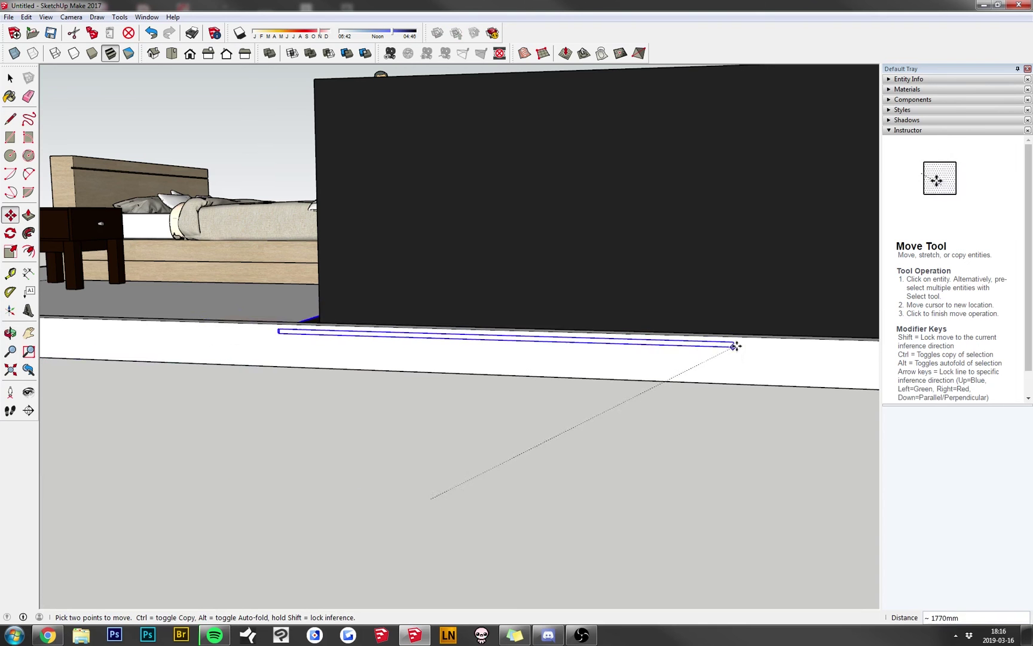
{"action": "middle_click_drag", "start_coordinate": [737, 346], "coordinate": [389, 436]}
{"action": "scroll", "coordinate": [389, 436], "scroll_direction": "down", "scroll_amount": 5}
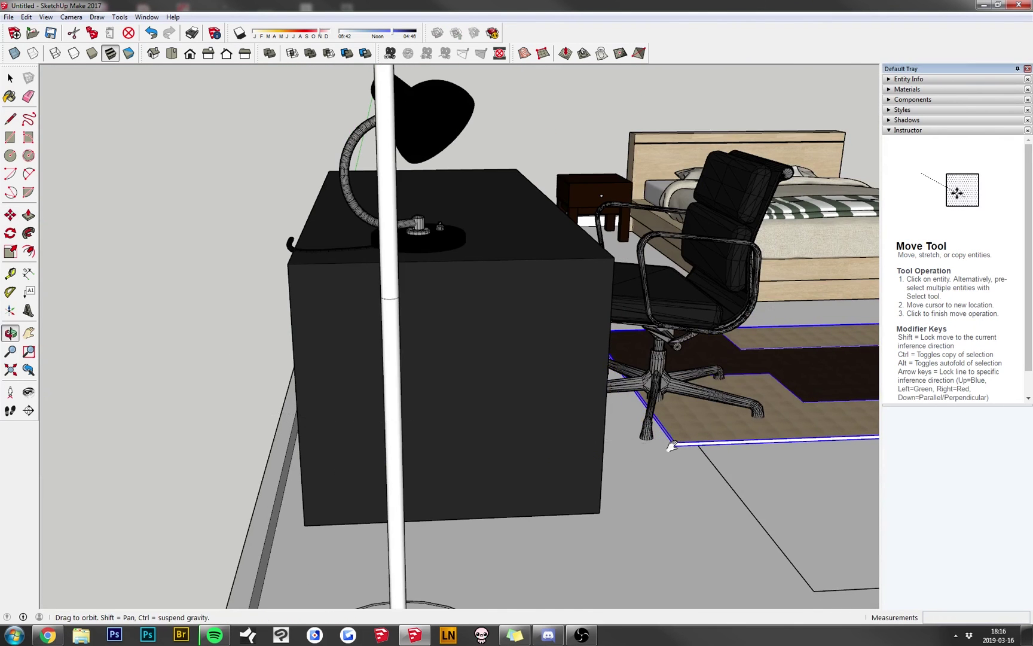
{"action": "middle_click_drag", "start_coordinate": [670, 442], "coordinate": [382, 394]}
{"action": "scroll", "coordinate": [416, 454], "scroll_direction": "up", "scroll_amount": 3}
{"action": "middle_click_drag", "start_coordinate": [417, 455], "coordinate": [480, 434]}
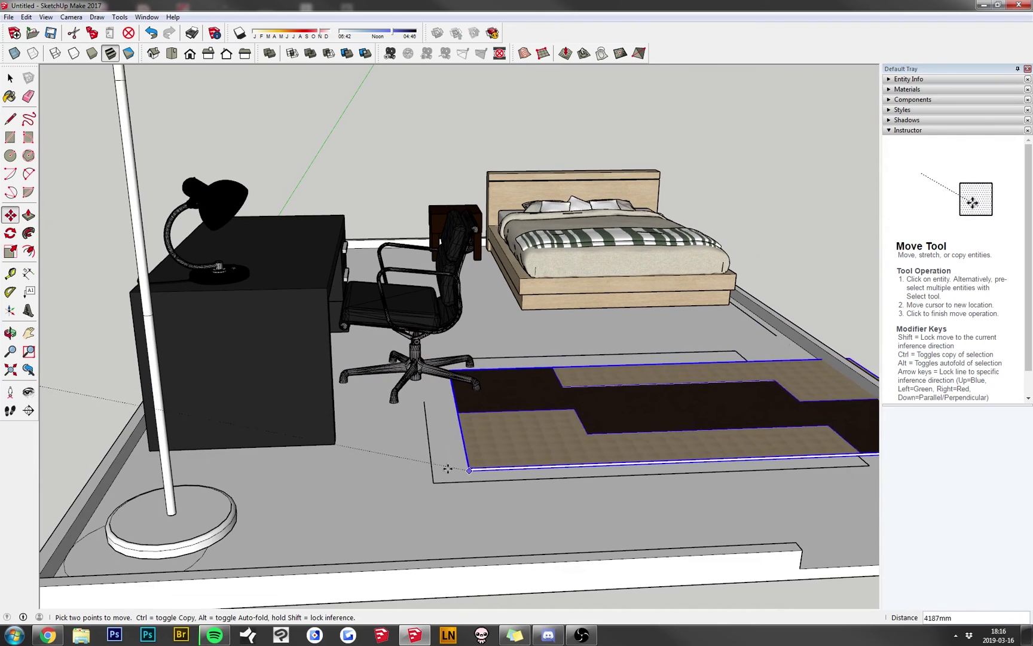
{"action": "left_click", "coordinate": [382, 458]}
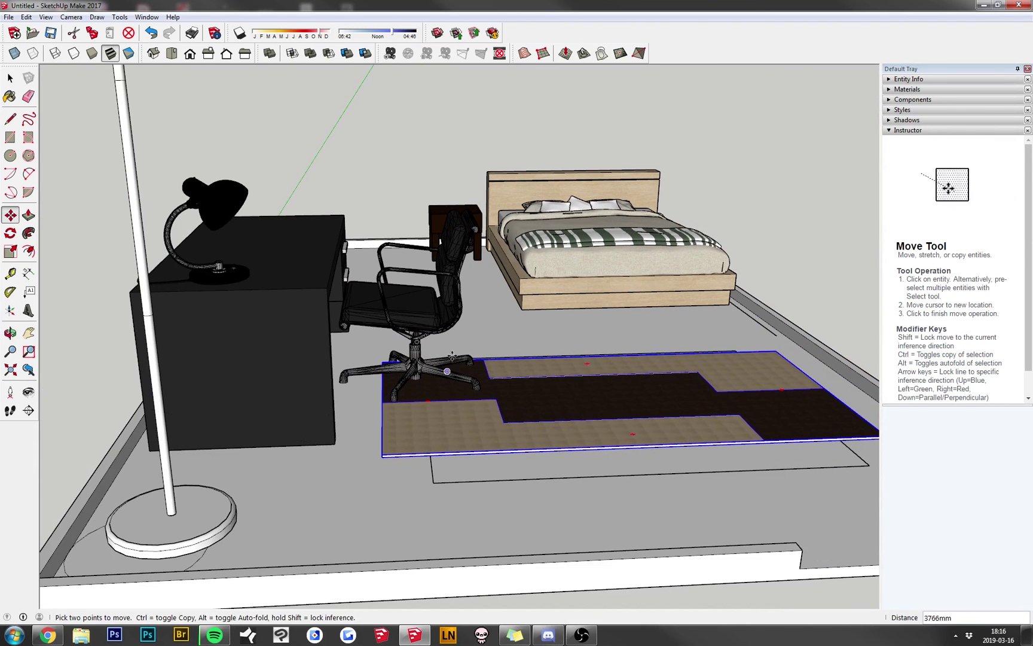
- Raise the office chair slightly so its feet stand on top of the rug
{"action": "left_click", "coordinate": [10, 78]}
{"action": "left_click", "coordinate": [69, 177]}
{"action": "middle_click_drag", "start_coordinate": [69, 177], "coordinate": [469, 405]}
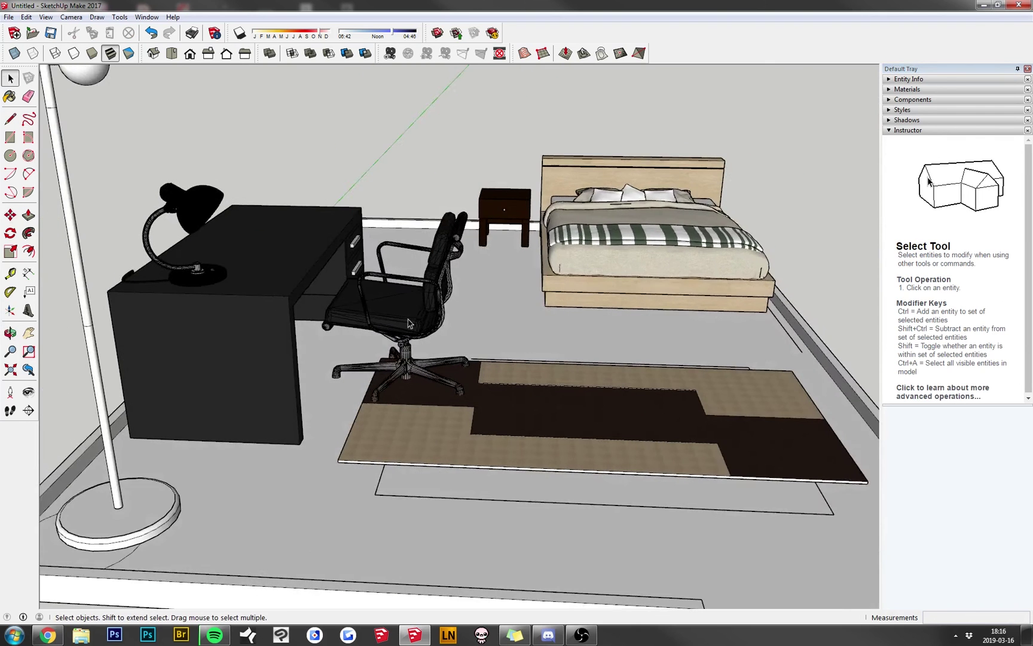
{"action": "scroll", "coordinate": [469, 406], "scroll_direction": "up", "scroll_amount": 5}
{"action": "scroll", "coordinate": [466, 407], "scroll_direction": "down", "scroll_amount": 2}
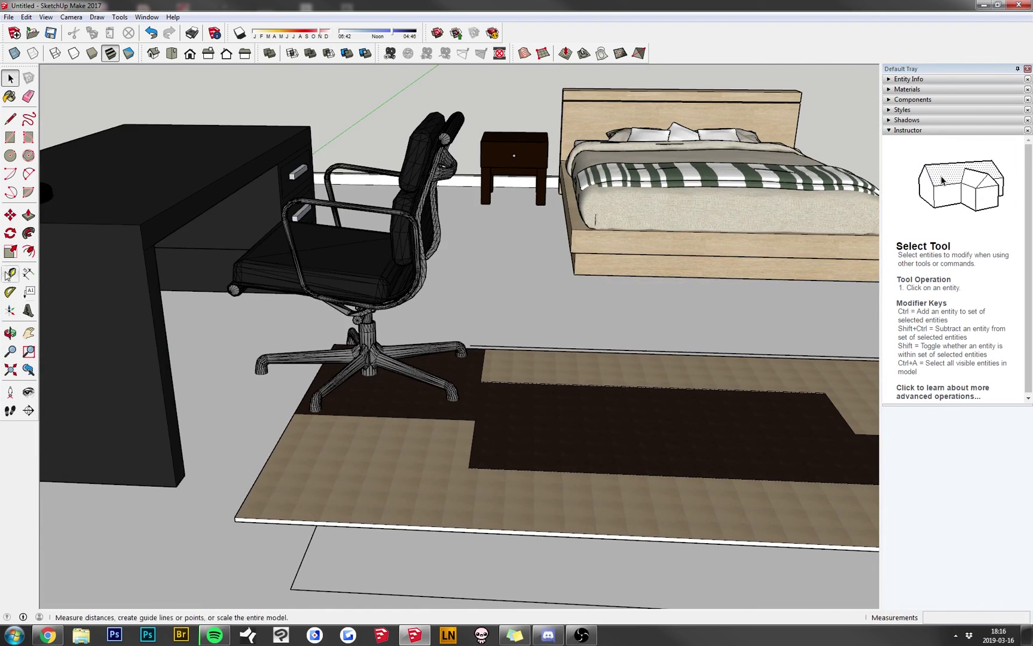
{"action": "left_click", "coordinate": [10, 215]}
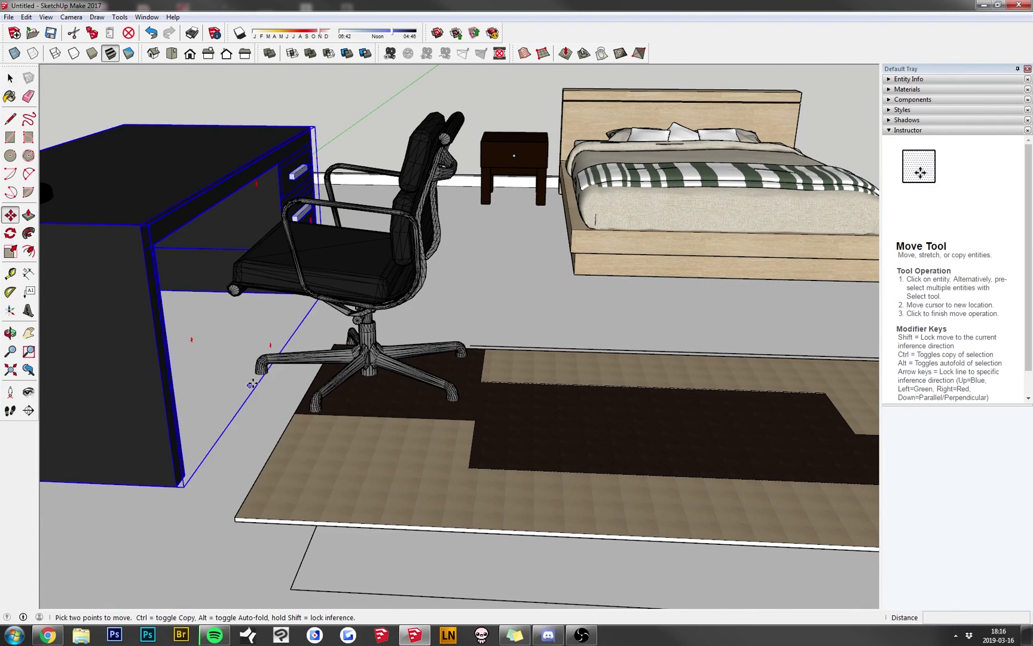
{"action": "left_click", "coordinate": [335, 355]}
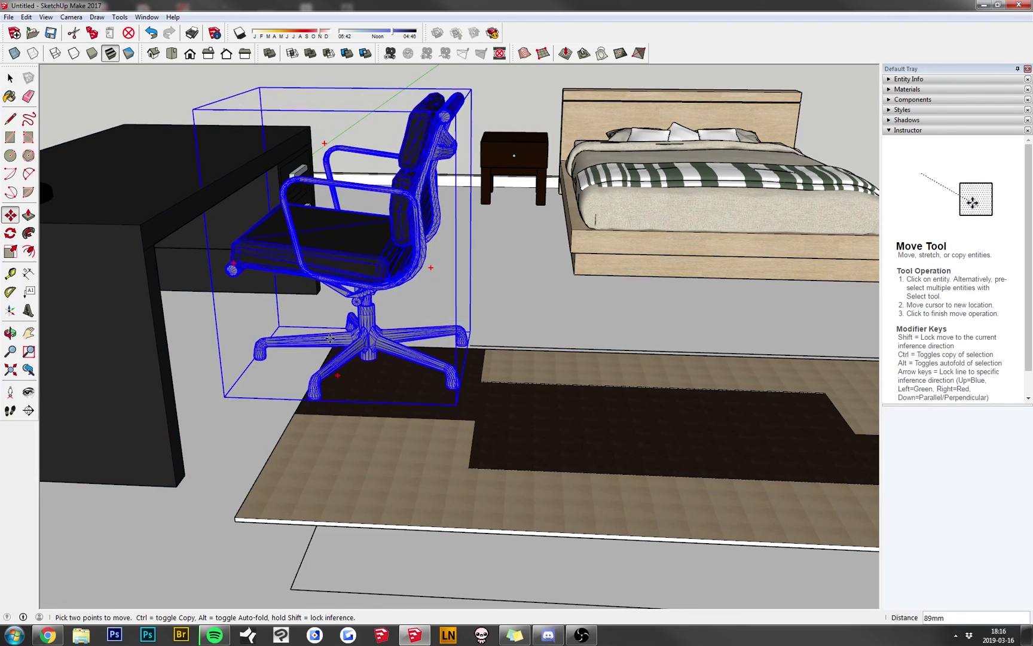
{"action": "left_click", "coordinate": [331, 342]}
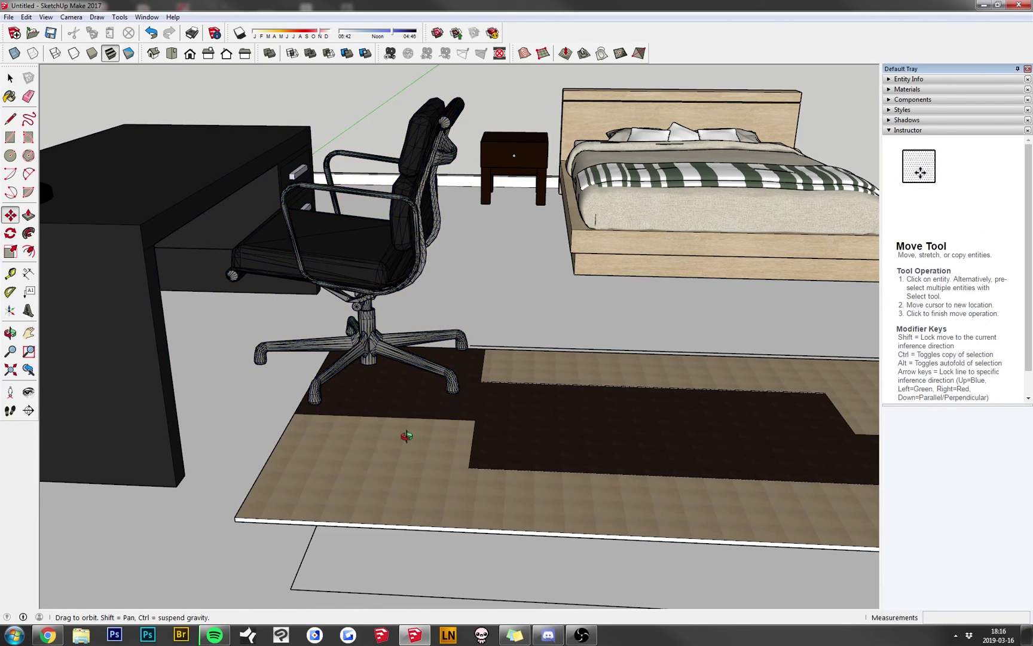
- Examine how the chair and rug sit together on the floor from several angles, both close up and from afar
{"action": "middle_click_drag", "start_coordinate": [407, 436], "coordinate": [442, 391]}
{"action": "scroll", "coordinate": [484, 344], "scroll_direction": "up", "scroll_amount": 3}
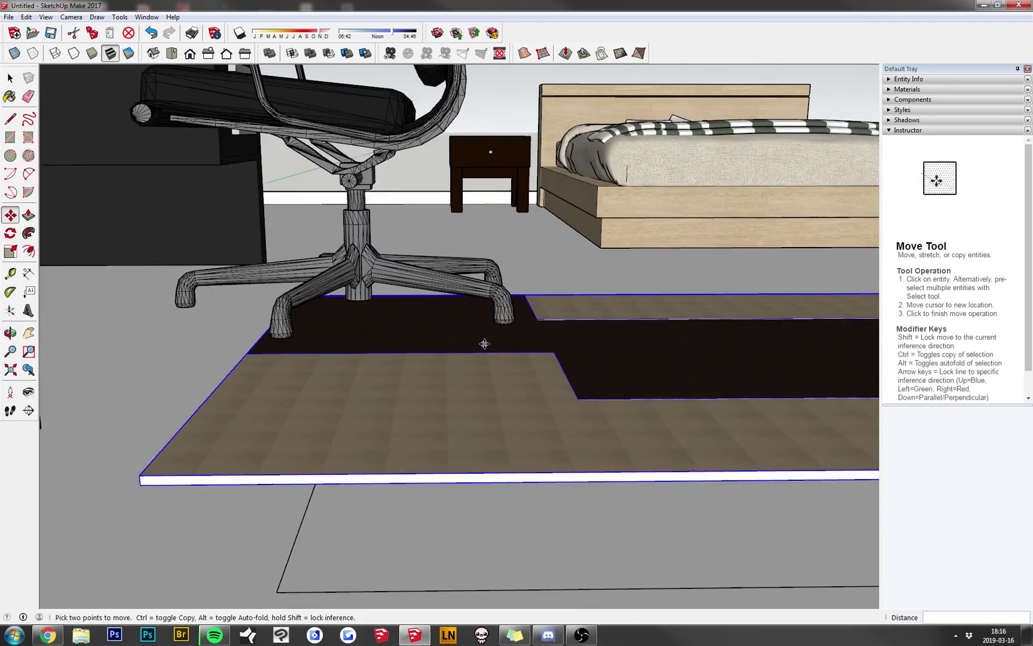
{"action": "middle_click_drag", "start_coordinate": [484, 344], "coordinate": [535, 417]}
{"action": "scroll", "coordinate": [487, 413], "scroll_direction": "down", "scroll_amount": 3}
{"action": "scroll", "coordinate": [333, 411], "scroll_direction": "down", "scroll_amount": 2}
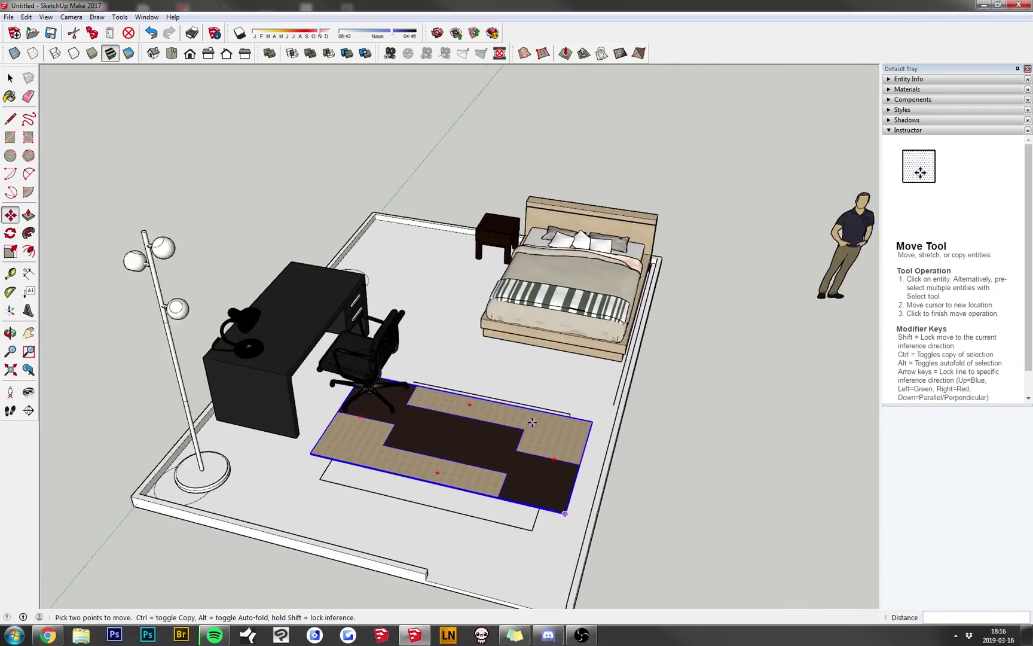
{"action": "middle_click_drag", "start_coordinate": [333, 411], "coordinate": [390, 352]}
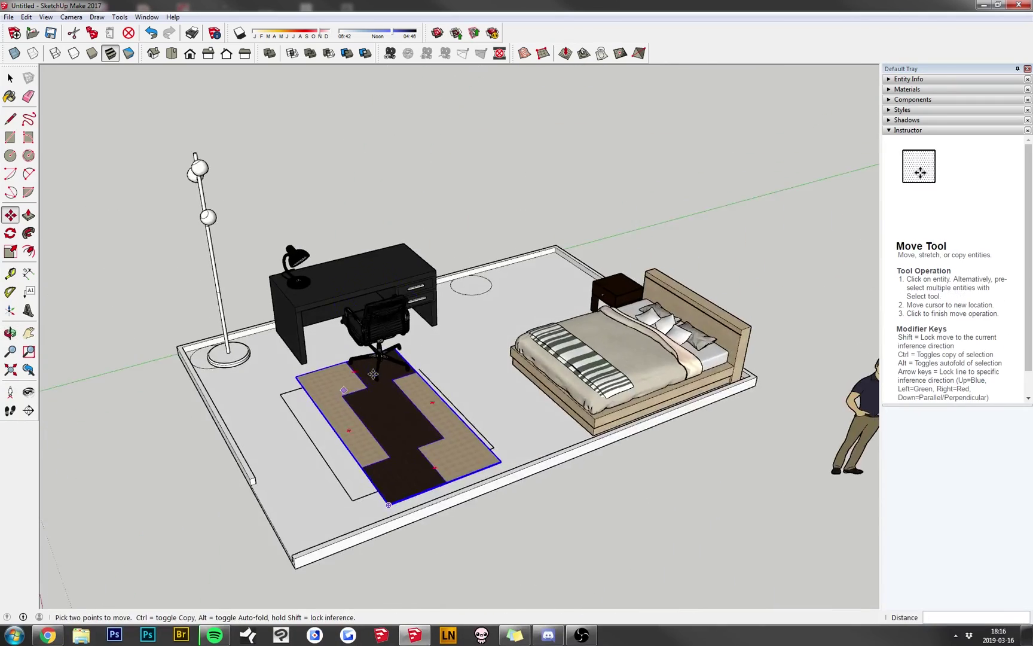
{"action": "scroll", "coordinate": [389, 352], "scroll_direction": "up", "scroll_amount": 4}
{"action": "scroll", "coordinate": [385, 352], "scroll_direction": "up", "scroll_amount": 2}
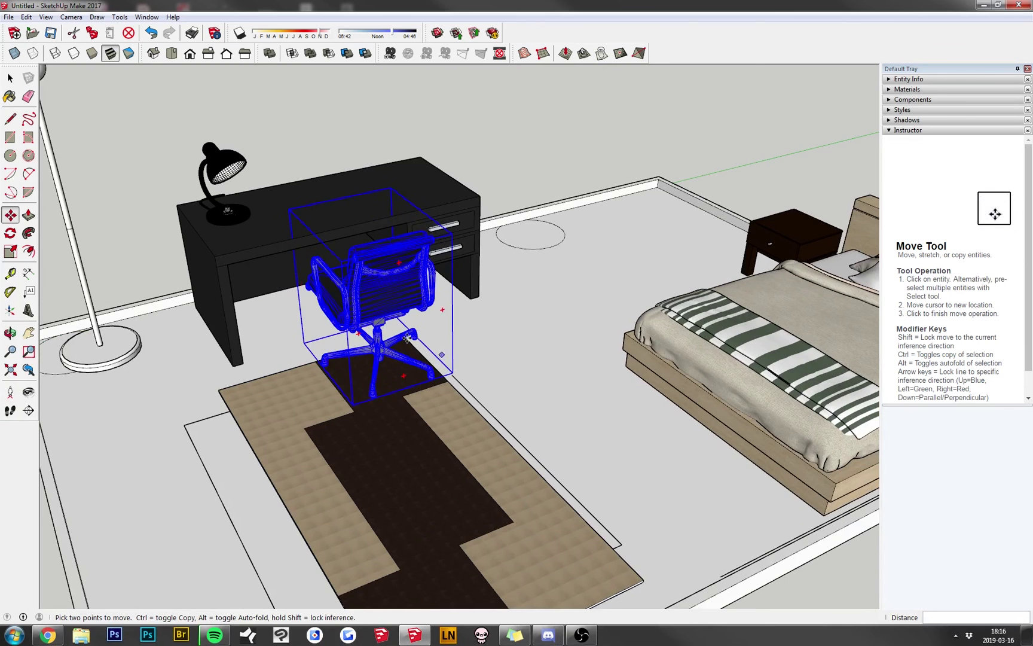
{"action": "scroll", "coordinate": [407, 338], "scroll_direction": "down", "scroll_amount": 2}
{"action": "scroll", "coordinate": [430, 431], "scroll_direction": "down", "scroll_amount": 4}
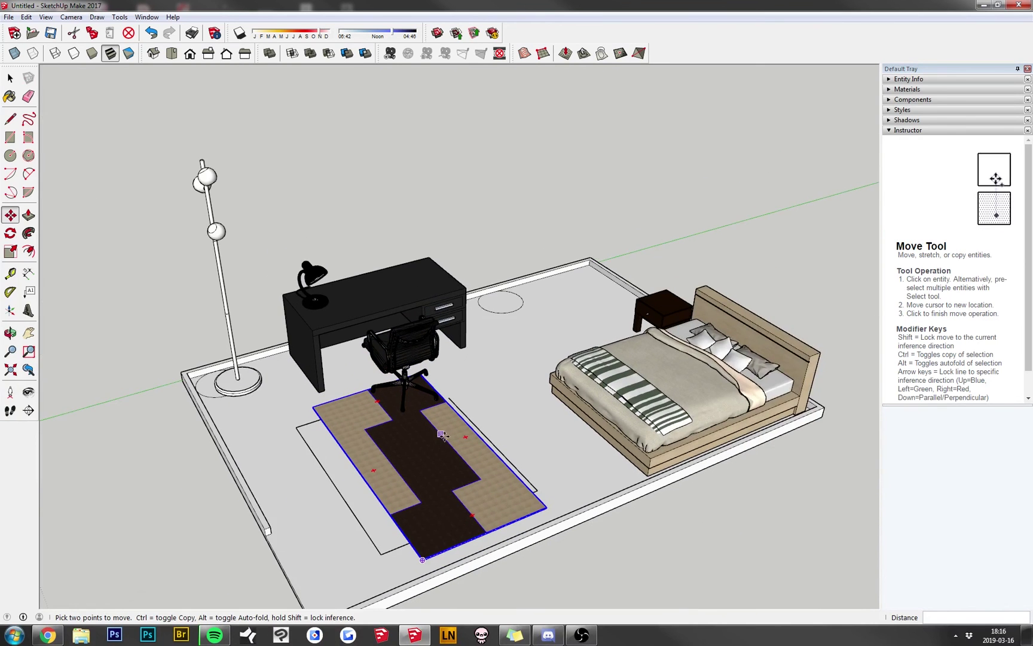
{"action": "scroll", "coordinate": [442, 435], "scroll_direction": "down", "scroll_amount": 1}
- Erase the remaining floor outlines around the rug and the floor lamp, and the circle between the desk and bedside table
{"action": "key", "text": "e"}
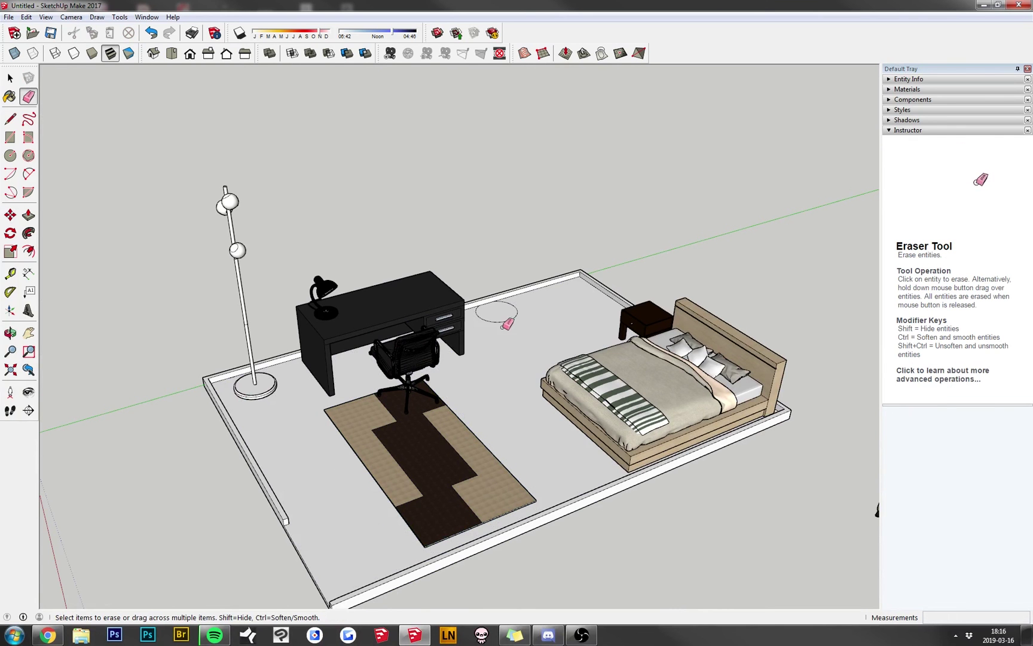
{"action": "mouse_move", "coordinate": [345, 358]}
{"action": "middle_mouse_down"}
{"action": "mouse_move", "coordinate": [448, 364]}
{"action": "mouse_move", "coordinate": [541, 353]}
{"action": "mouse_move", "coordinate": [616, 395]}
{"action": "mouse_move", "coordinate": [540, 382]}
{"action": "mouse_move", "coordinate": [515, 396]}
{"action": "middle_mouse_up"}
{"action": "scroll", "coordinate": [616, 395], "scroll_direction": "down", "scroll_amount": 3}
{"action": "scroll", "coordinate": [616, 394], "scroll_direction": "up", "scroll_amount": 3}
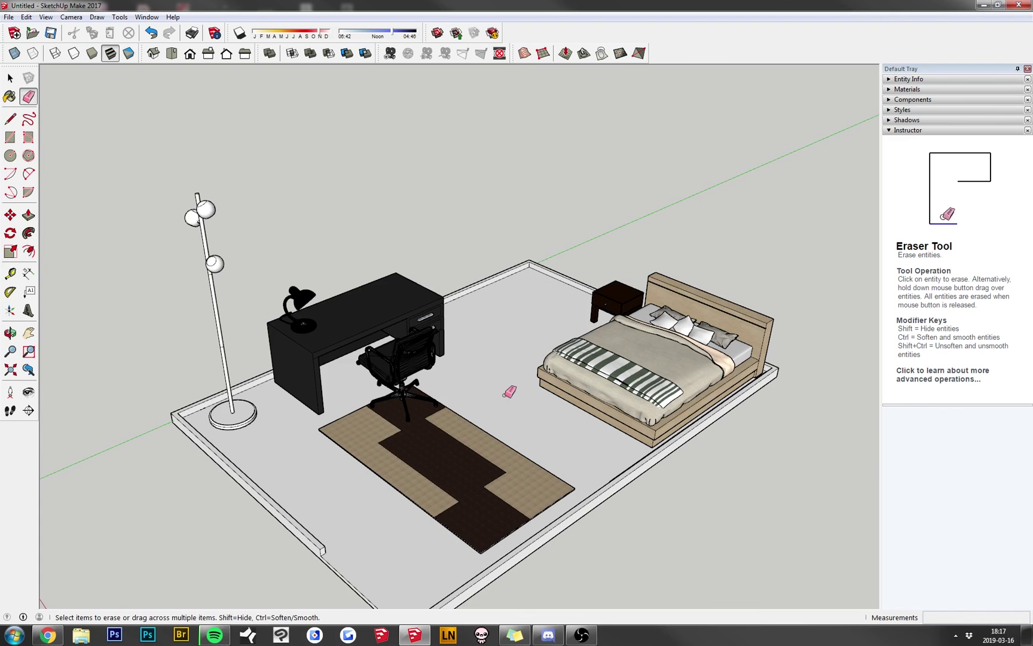
- Push/Pull the room's low walls up by about 3450 mm and erase the leftover outline on the floor beside the bed
{"action": "mouse_move", "coordinate": [587, 376]}
{"action": "middle_mouse_down"}
{"action": "mouse_move", "coordinate": [538, 372]}
{"action": "mouse_move", "coordinate": [457, 390]}
{"action": "middle_mouse_up"}
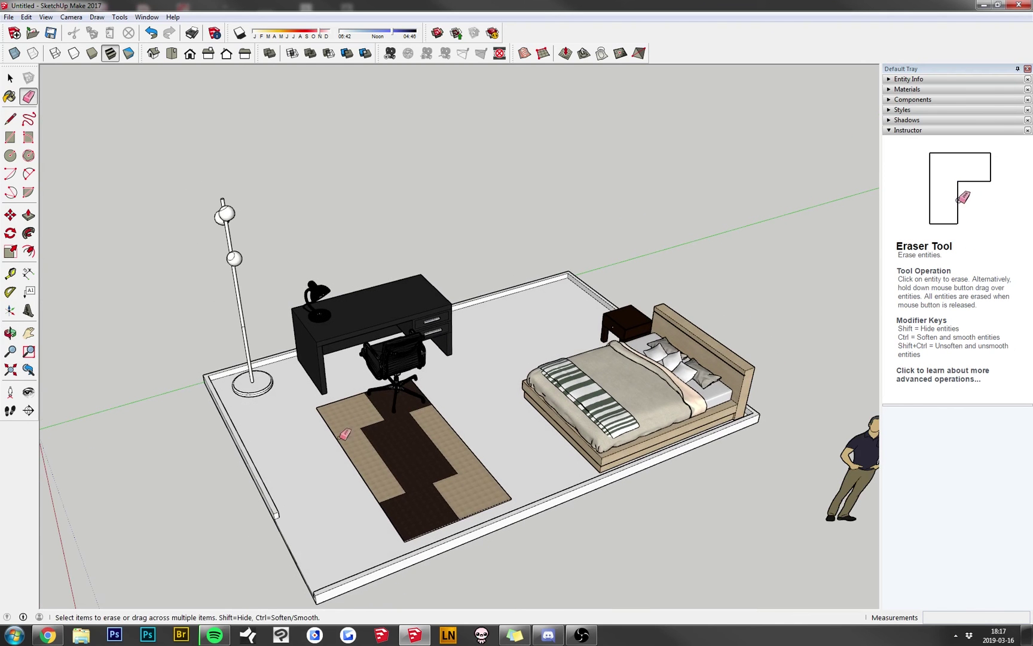
{"action": "left_click", "coordinate": [11, 78]}
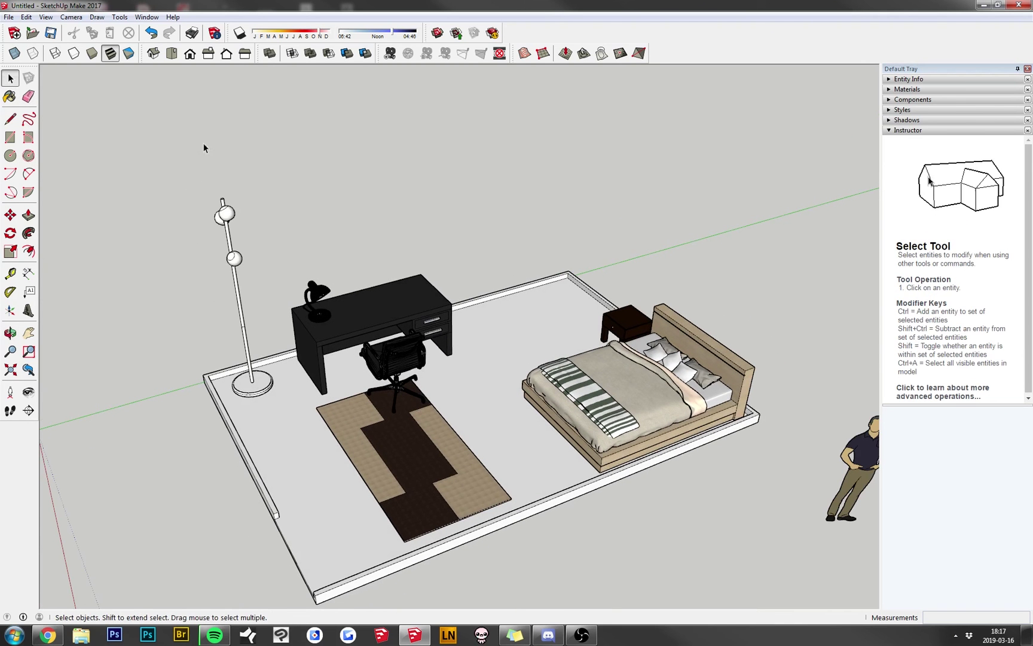
{"action": "middle_click_drag", "start_coordinate": [420, 373], "coordinate": [517, 344]}
{"action": "key", "text": "p"}
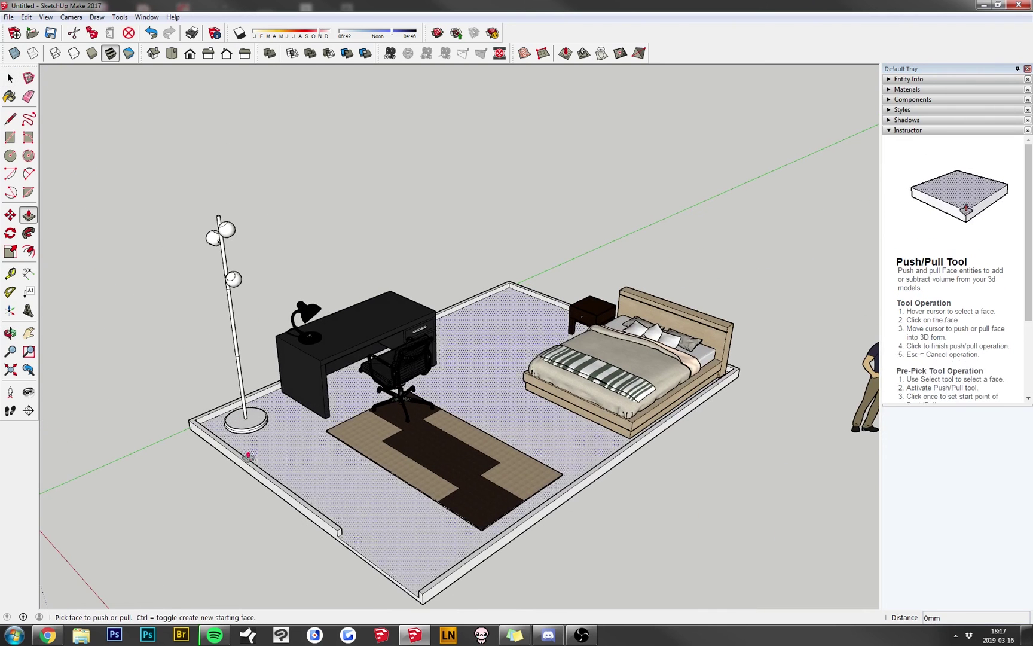
{"action": "left_click_drag", "start_coordinate": [226, 402], "coordinate": [221, 226]}
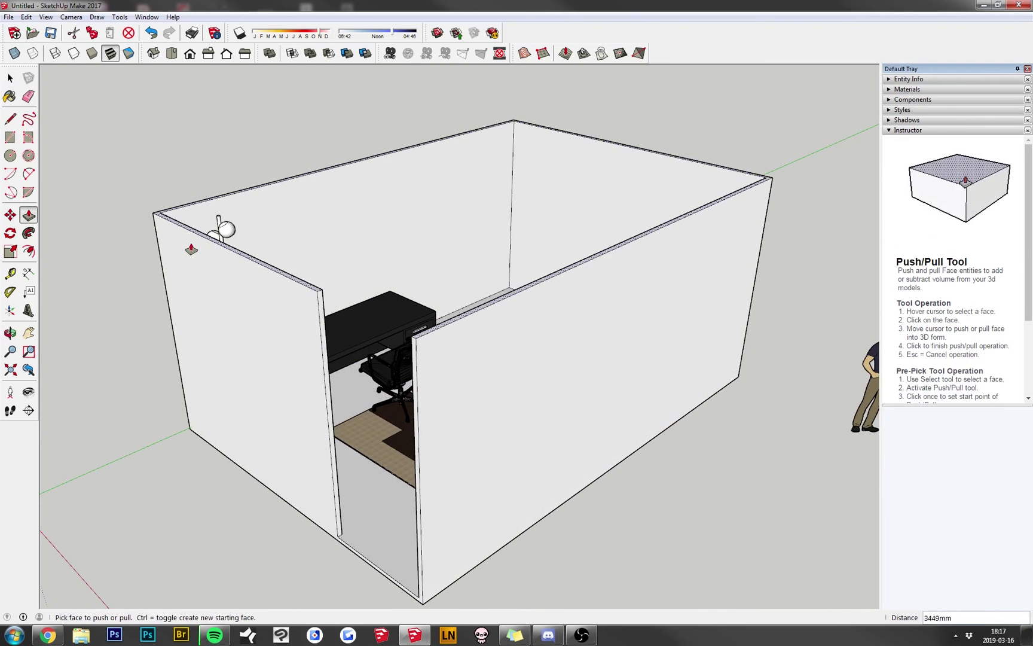
{"action": "mouse_move", "coordinate": [221, 226]}
{"action": "middle_mouse_down"}
{"action": "mouse_move", "coordinate": [767, 347]}
{"action": "mouse_move", "coordinate": [718, 518]}
{"action": "mouse_move", "coordinate": [740, 426]}
{"action": "mouse_move", "coordinate": [667, 431]}
{"action": "middle_mouse_up"}
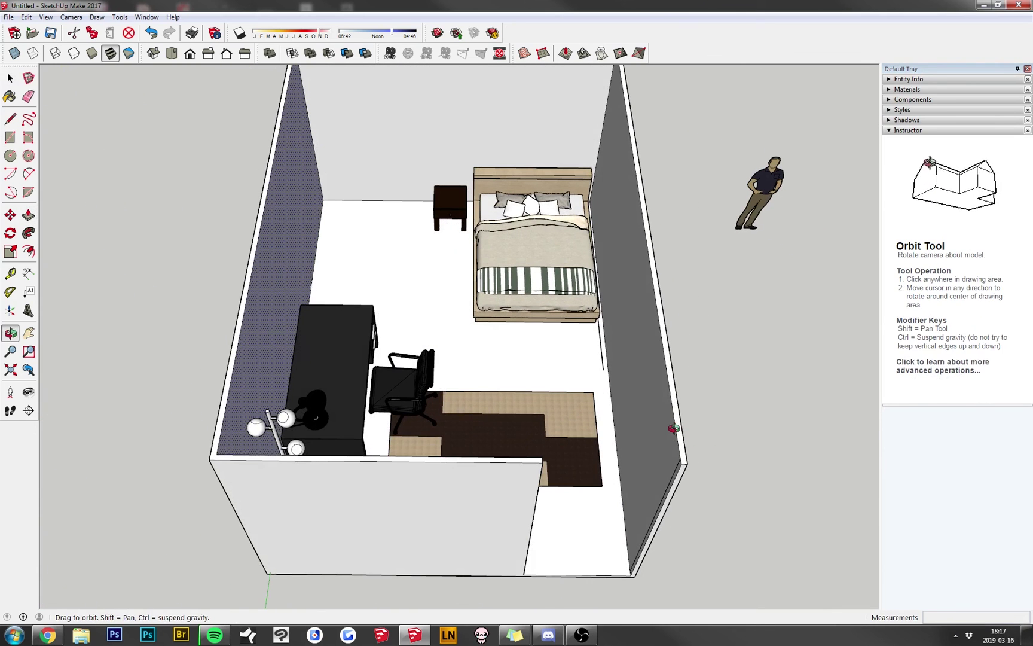
{"action": "key", "text": "e"}
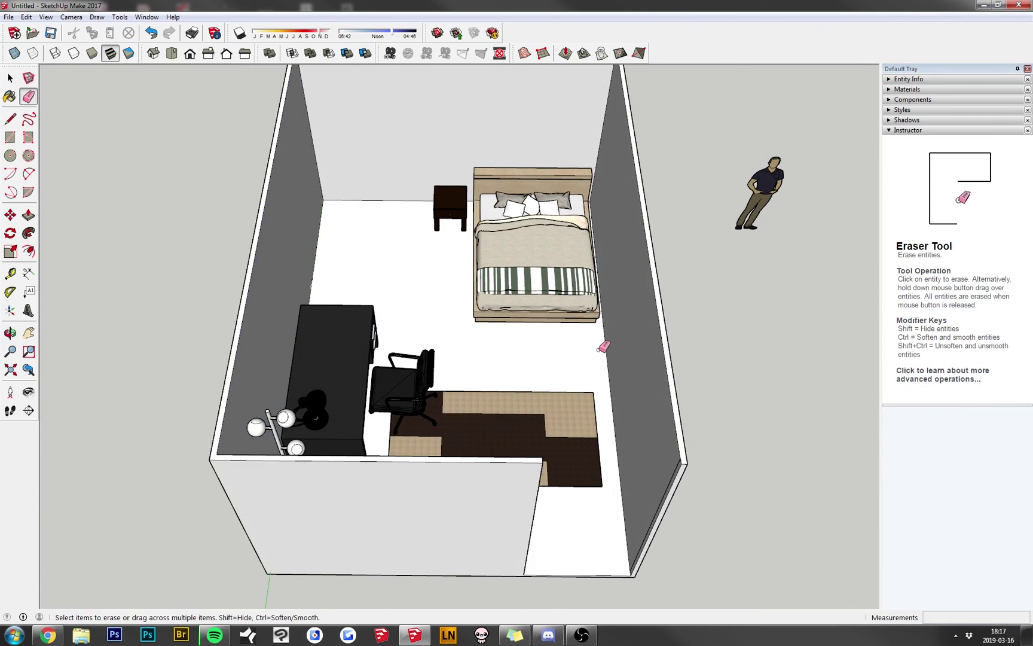
- Move the human figure inside the room so it stands on the open floor between the desk and bedside table
{"action": "left_click", "coordinate": [11, 216]}
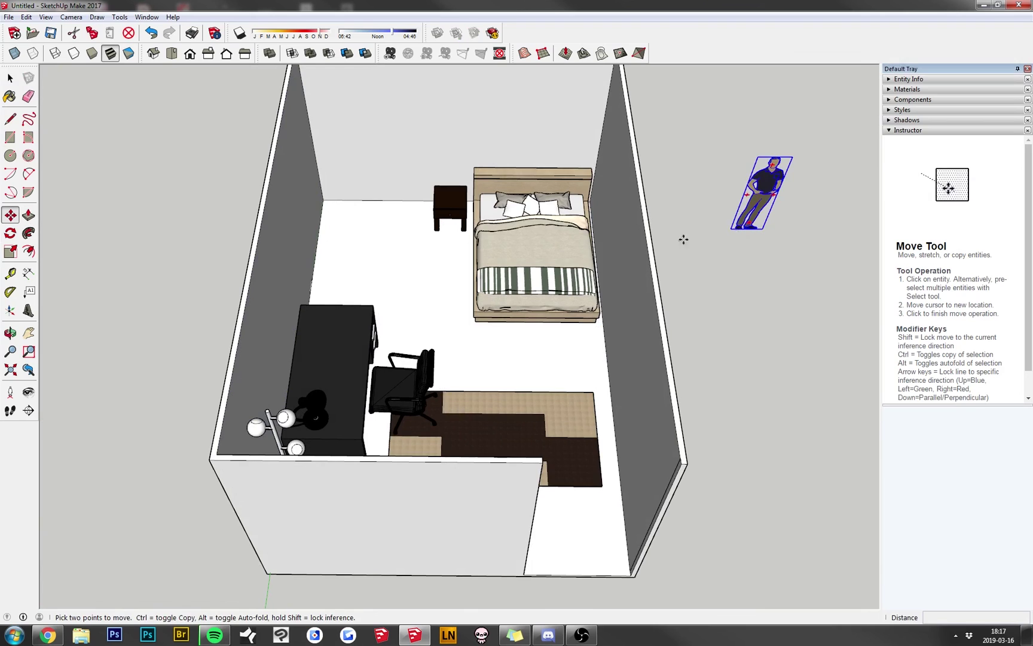
{"action": "left_click", "coordinate": [741, 229]}
{"action": "left_click", "coordinate": [380, 266]}
{"action": "middle_click_drag", "start_coordinate": [380, 266], "coordinate": [637, 142]}
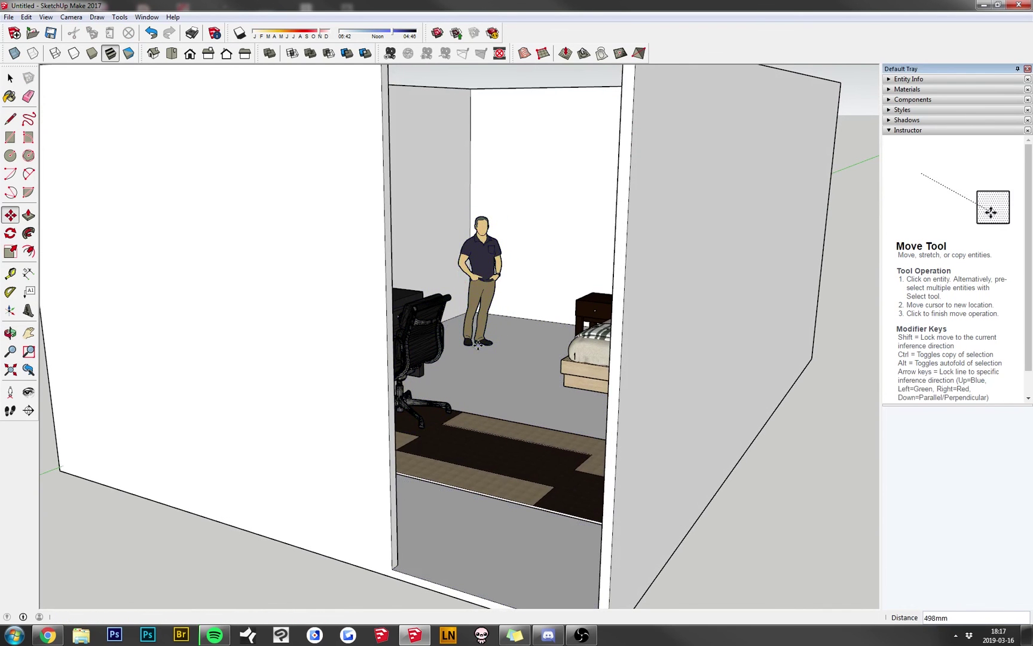
{"action": "middle_click_drag", "start_coordinate": [477, 344], "coordinate": [519, 282]}
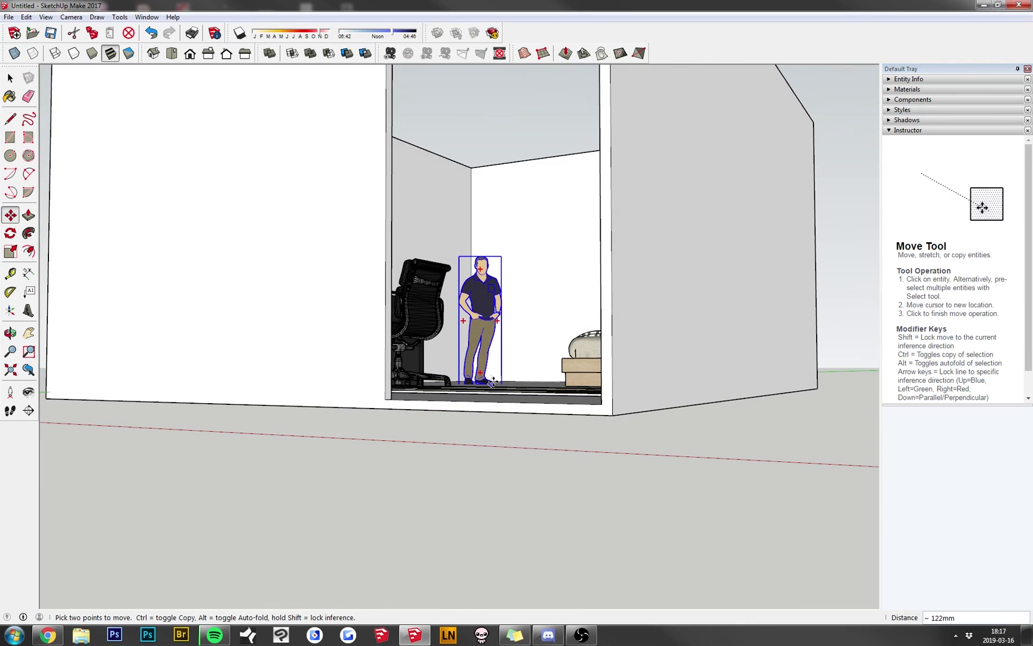
{"action": "middle_click_drag", "start_coordinate": [493, 382], "coordinate": [482, 449]}
{"action": "scroll", "coordinate": [481, 449], "scroll_direction": "down", "scroll_amount": 1}
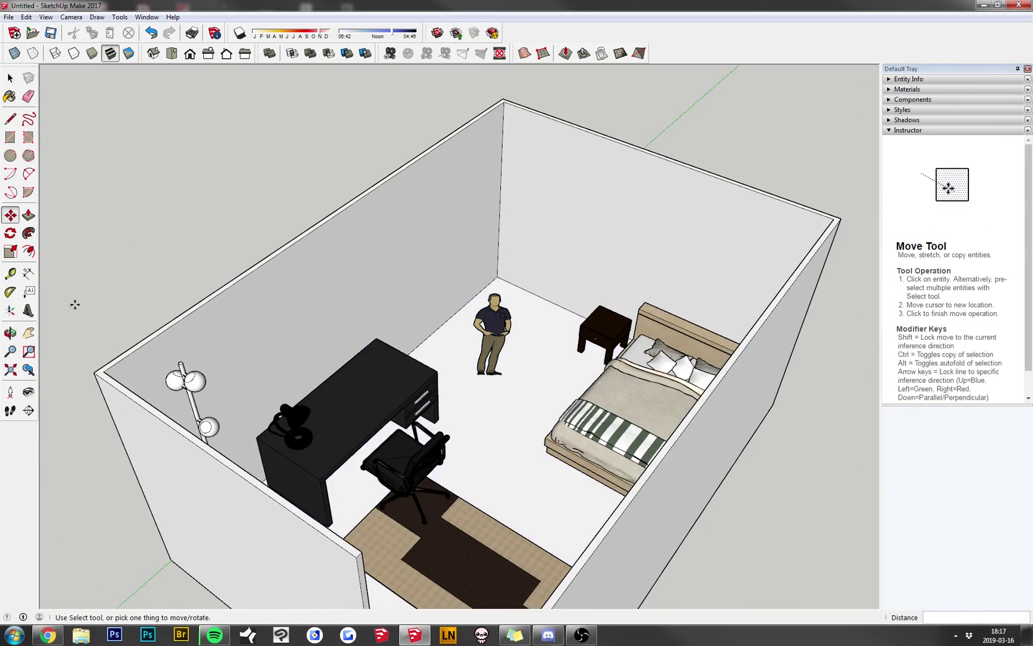
- Scale the human figure up uniformly from its upper corner to suit the room's size, and deselect it
{"action": "left_click", "coordinate": [16, 255]}
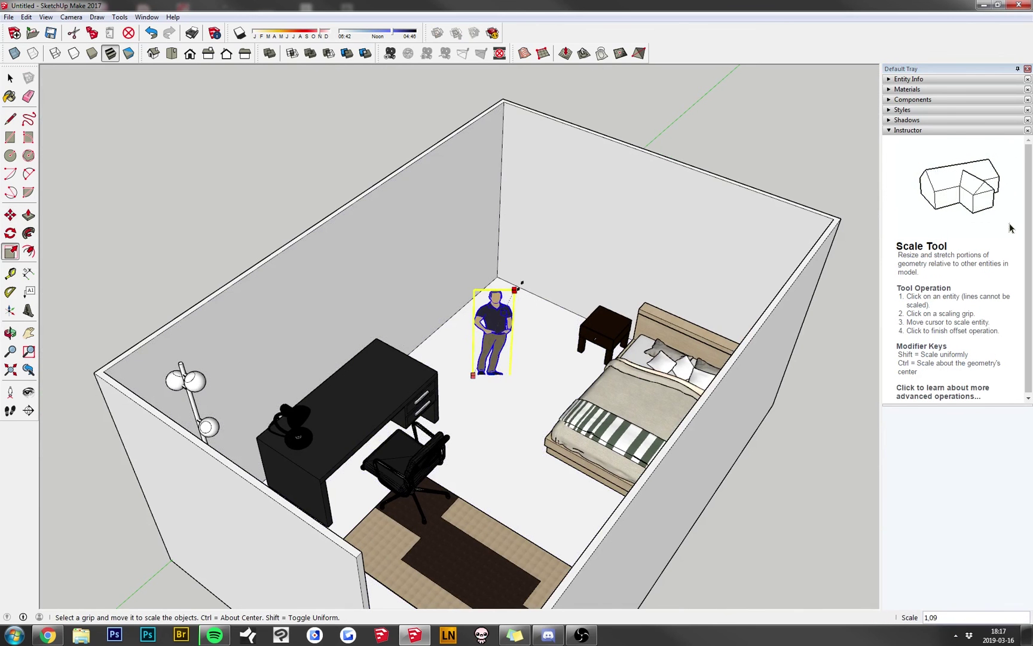
{"action": "middle_click_drag", "start_coordinate": [514, 374], "coordinate": [508, 335]}
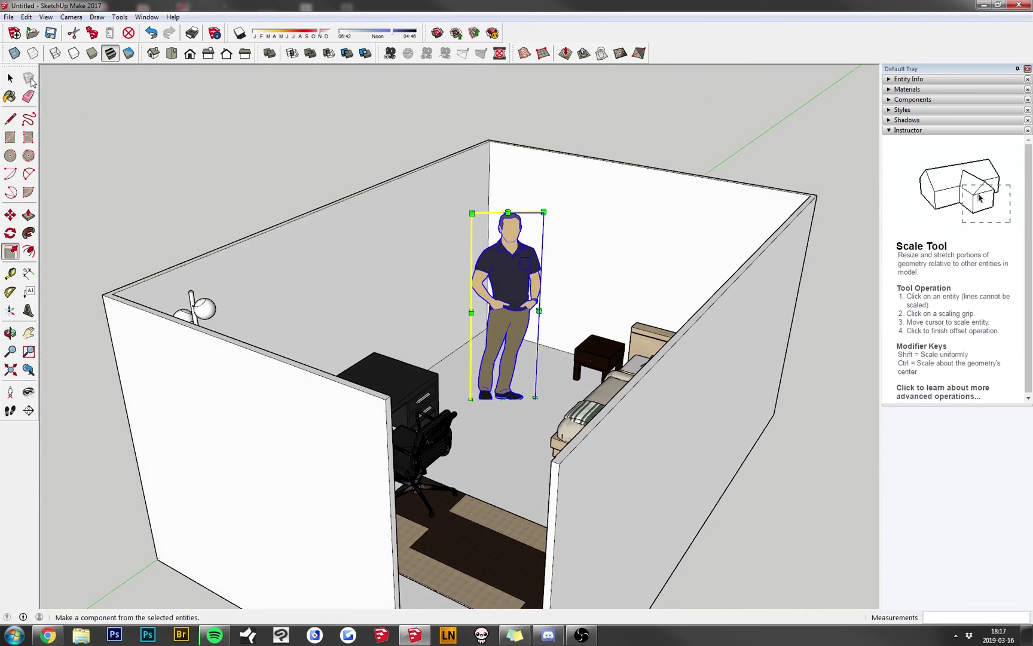
{"action": "key", "text": "space"}
{"action": "left_click", "coordinate": [226, 161]}
- Draw a window rectangle of about 832 by 714 mm on the outer face of the long wall behind the desk
{"action": "scroll", "coordinate": [598, 341], "scroll_direction": "down", "scroll_amount": 3}
{"action": "middle_click_drag", "start_coordinate": [602, 341], "coordinate": [710, 342]}
{"action": "left_click", "coordinate": [11, 137]}
{"action": "middle_click_drag", "start_coordinate": [188, 219], "coordinate": [495, 344]}
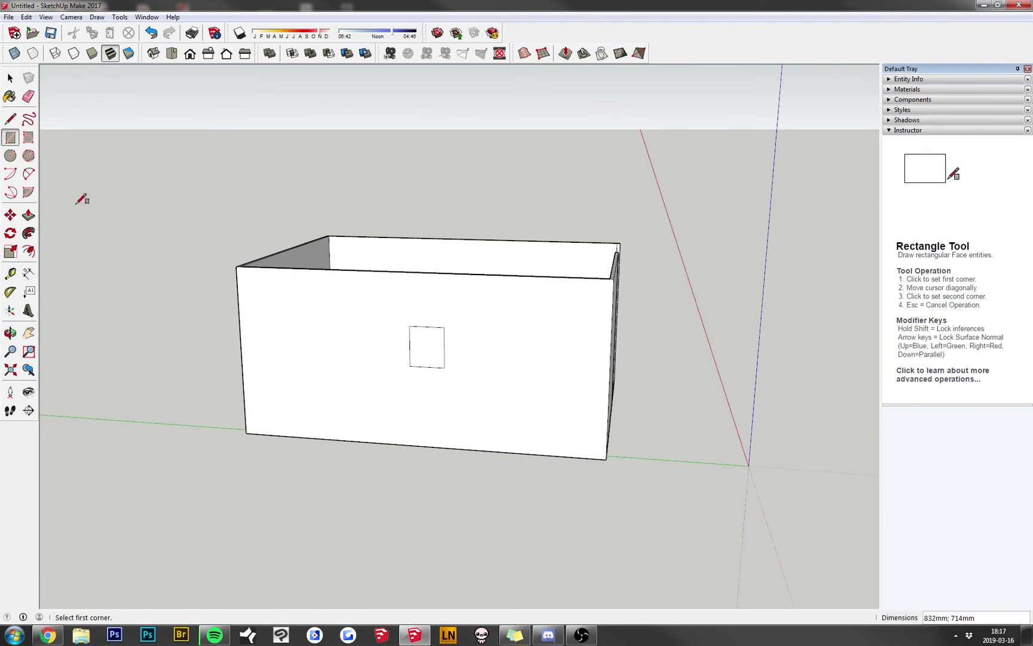
- Push the window rectangle inward by about 72 mm, through the wall's thickness, to cut the opening
{"action": "left_click", "coordinate": [429, 357]}
{"action": "middle_click_drag", "start_coordinate": [435, 351], "coordinate": [493, 339]}
{"action": "scroll", "coordinate": [452, 336], "scroll_direction": "up", "scroll_amount": 6}
{"action": "scroll", "coordinate": [629, 380], "scroll_direction": "up", "scroll_amount": 10}
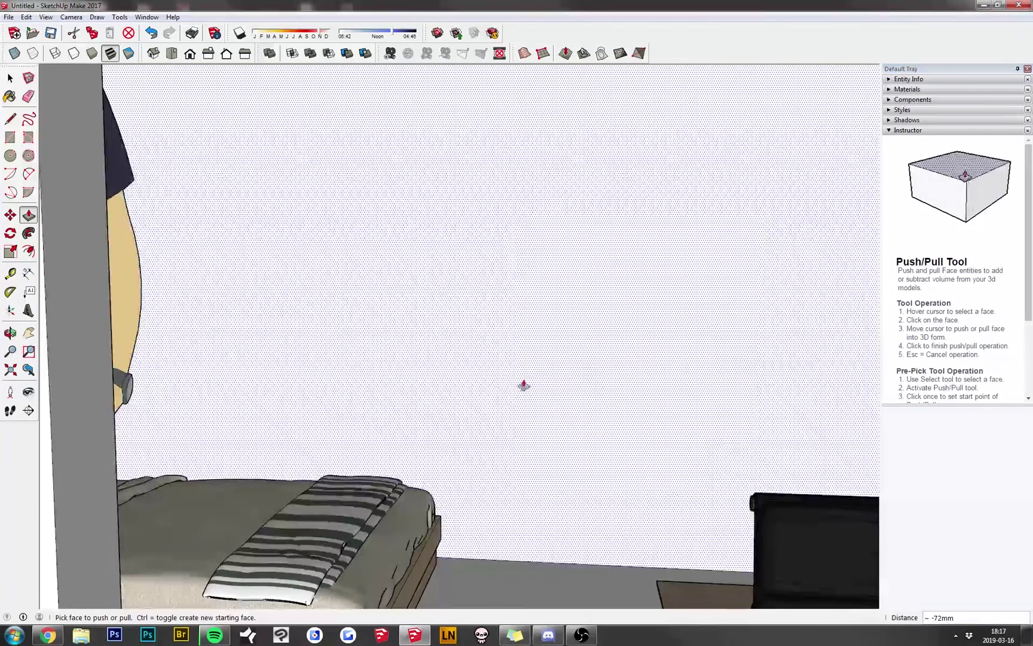
- Examine the window opening up close and review the furnished room from outside and above
{"action": "middle_click_drag", "start_coordinate": [524, 386], "coordinate": [373, 348]}
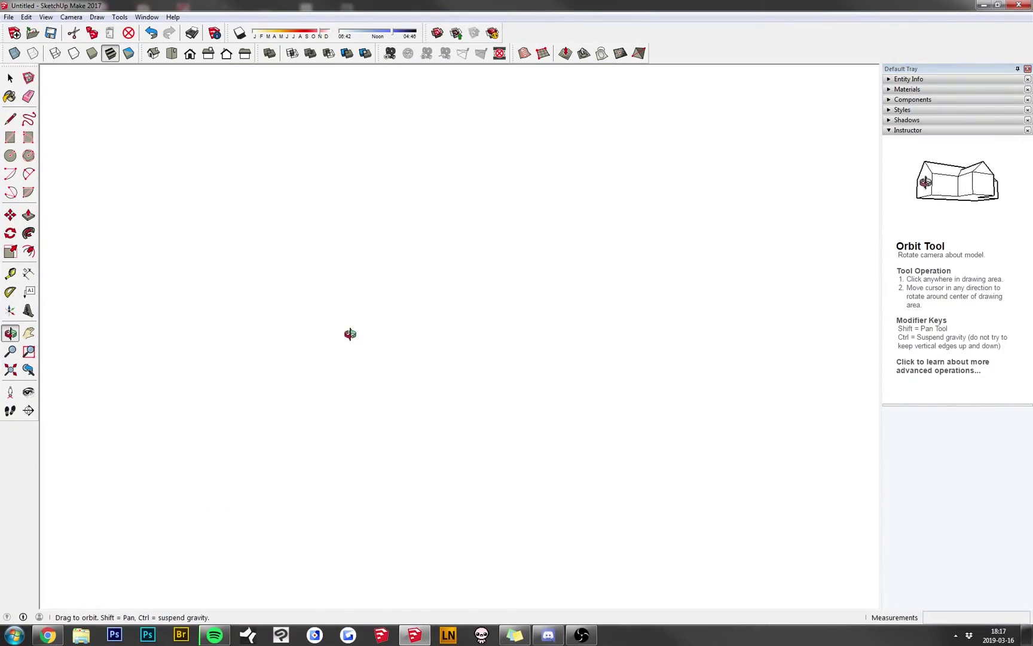
{"action": "middle_click_drag", "start_coordinate": [259, 334], "coordinate": [359, 411]}
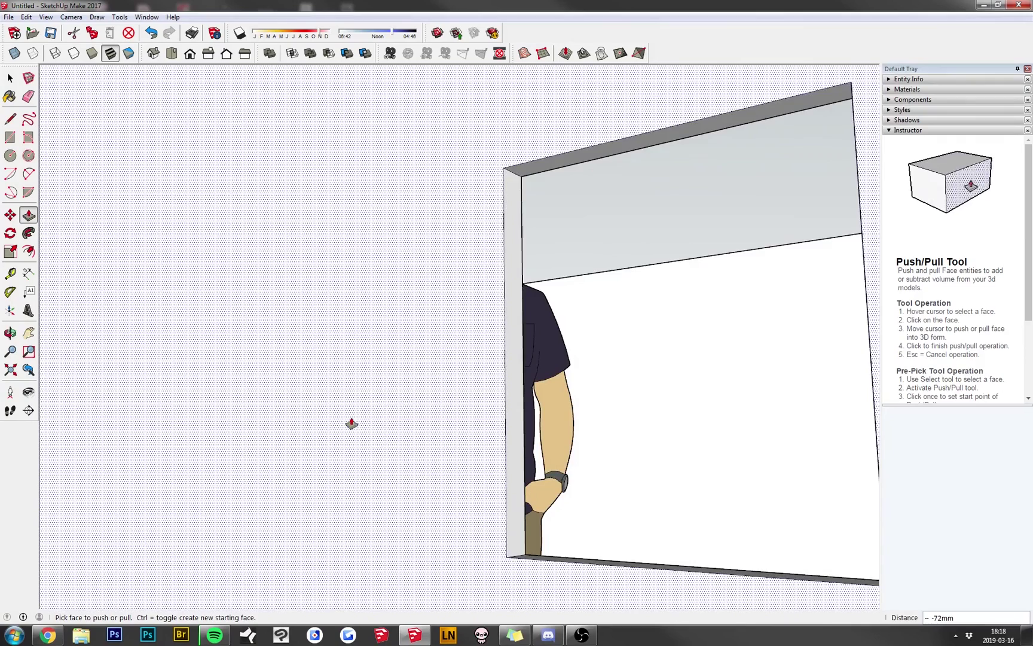
{"action": "scroll", "coordinate": [352, 423], "scroll_direction": "down", "scroll_amount": 10}
{"action": "middle_click_drag", "start_coordinate": [491, 460], "coordinate": [514, 428]}
{"action": "scroll", "coordinate": [287, 485], "scroll_direction": "down", "scroll_amount": 5}
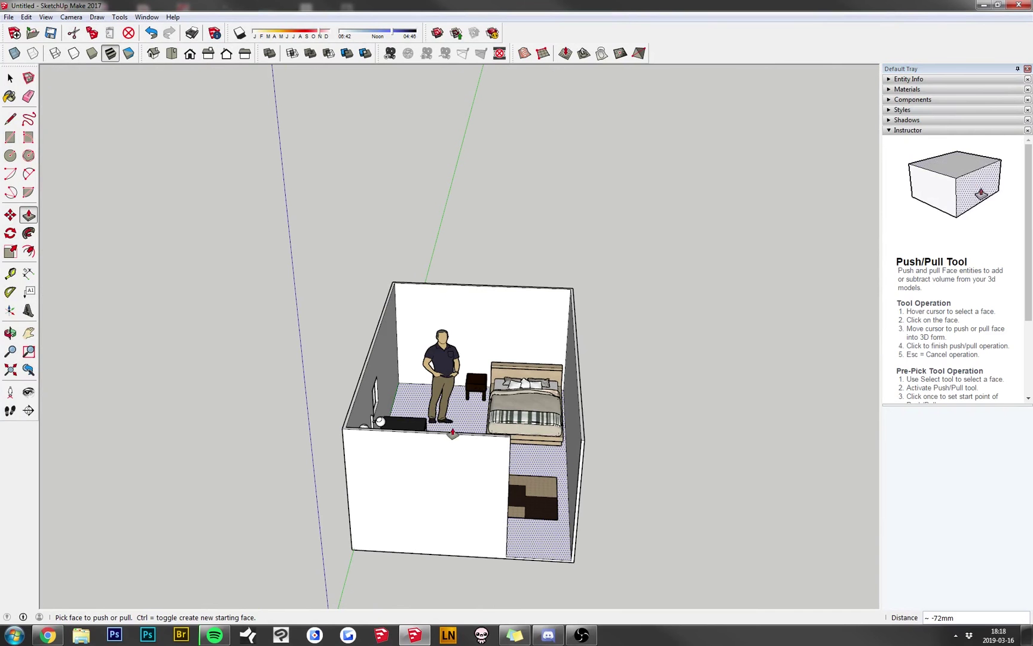
{"action": "key", "text": "Escape"}
{"action": "middle_click_drag", "start_coordinate": [610, 445], "coordinate": [529, 442]}
{"action": "scroll", "coordinate": [527, 442], "scroll_direction": "up", "scroll_amount": 5}
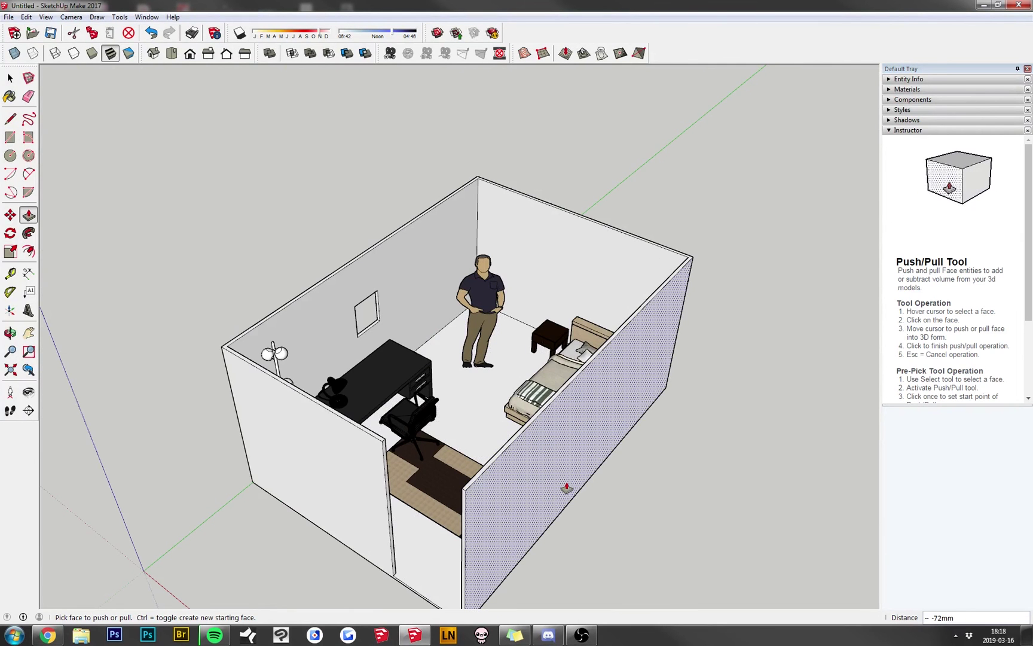
{"action": "middle_click_drag", "start_coordinate": [566, 487], "coordinate": [433, 455]}
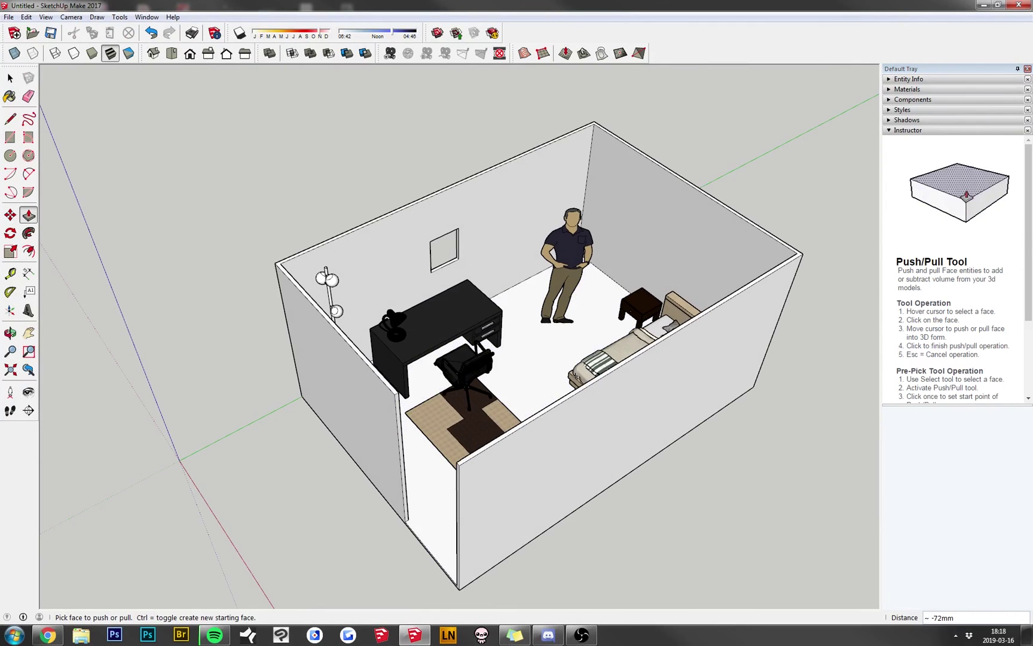